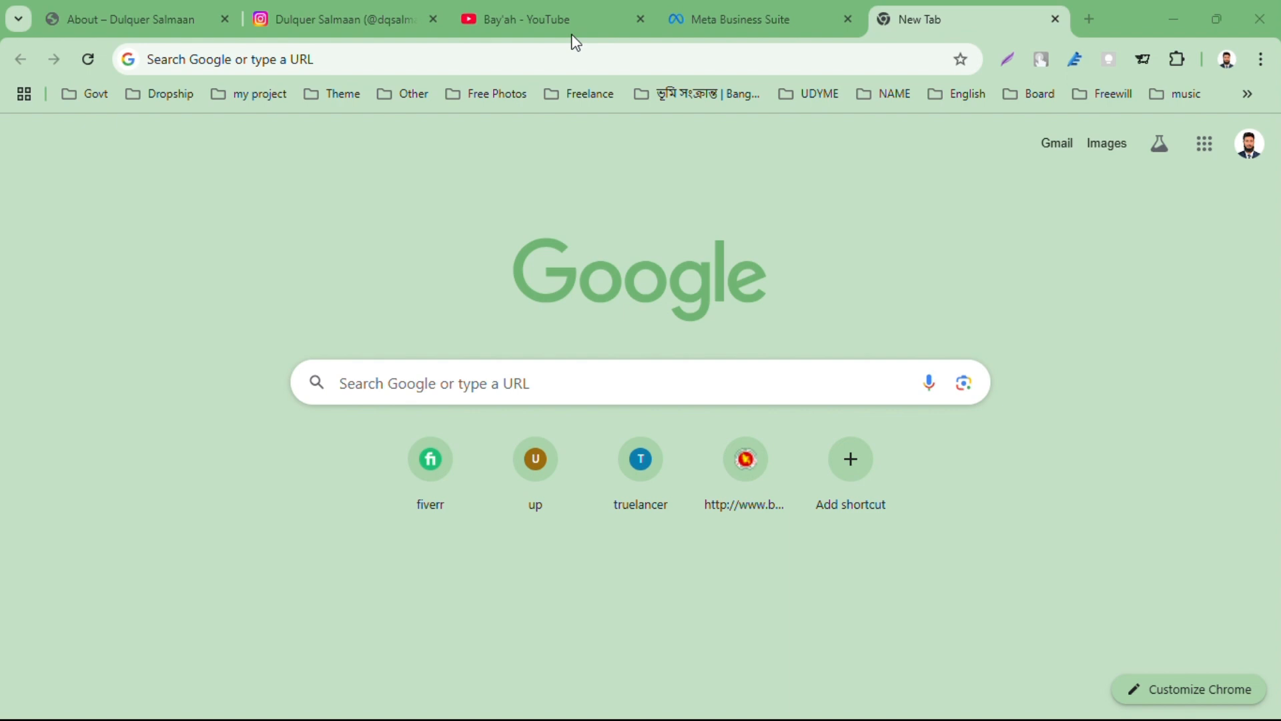
# Step: Go to facebook.com and switch to the Rayan Bazaar profile
pyautogui.click(496, 52)
pyautogui.write('f')
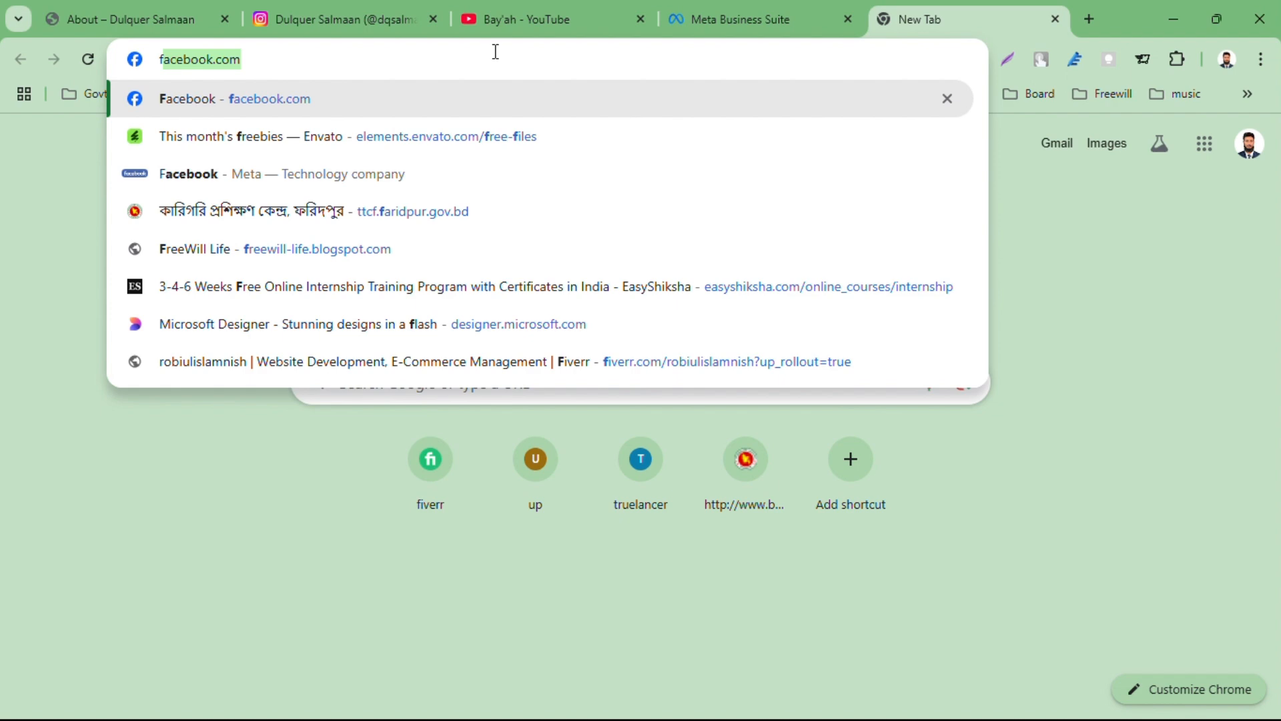
pyautogui.press('Return')
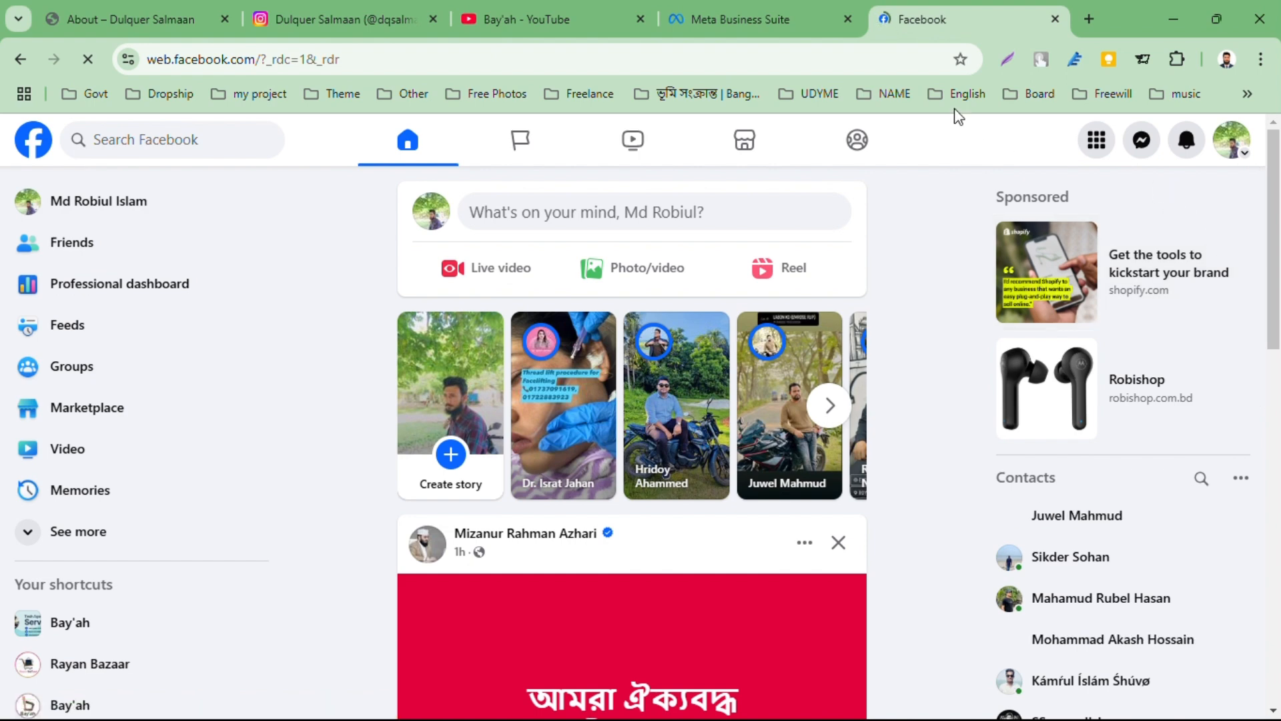
pyautogui.click(1236, 148)
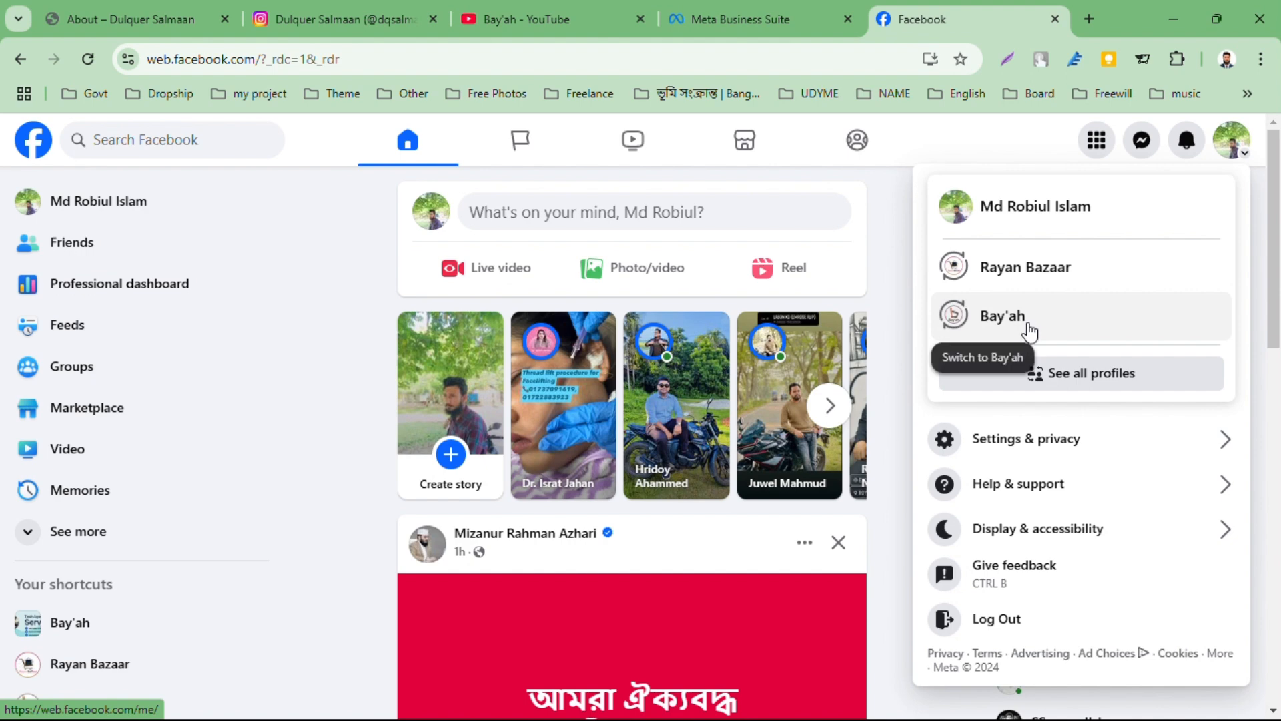
pyautogui.click(1060, 257)
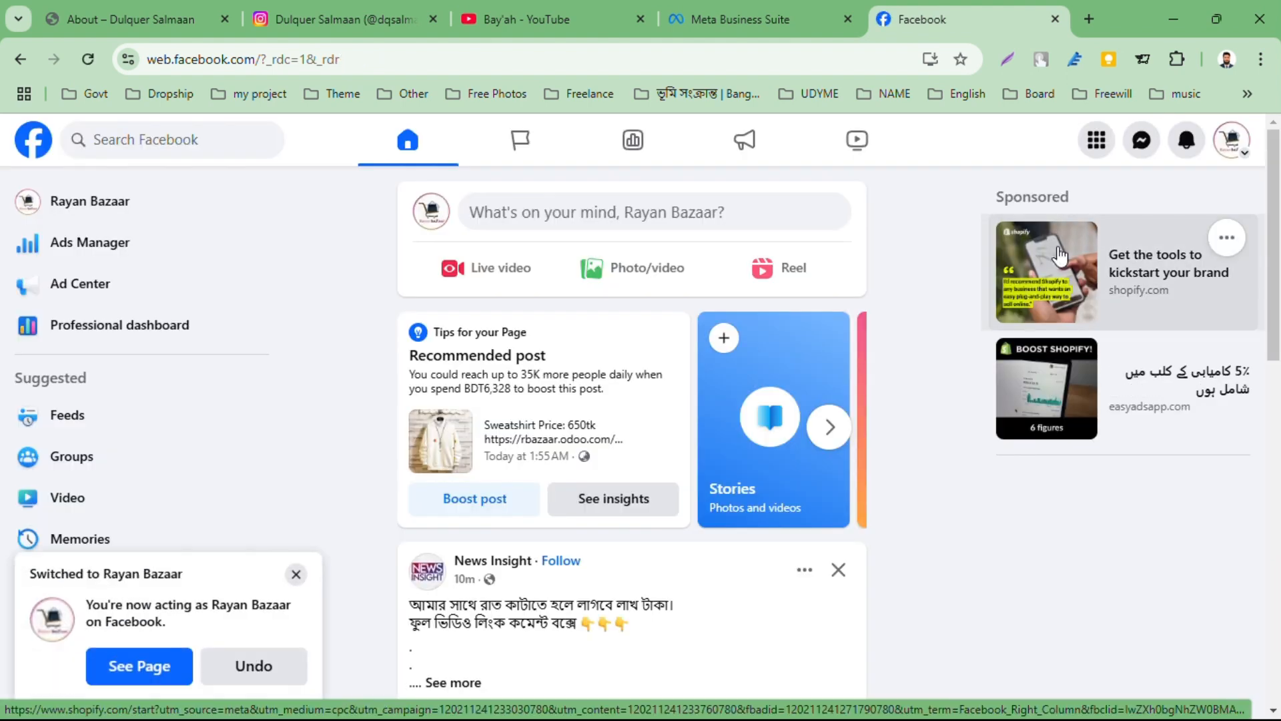
# Step: Open the Rayan Bazaar page and look over its cover, header and posts area
pyautogui.scroll(-2, 274, 462)
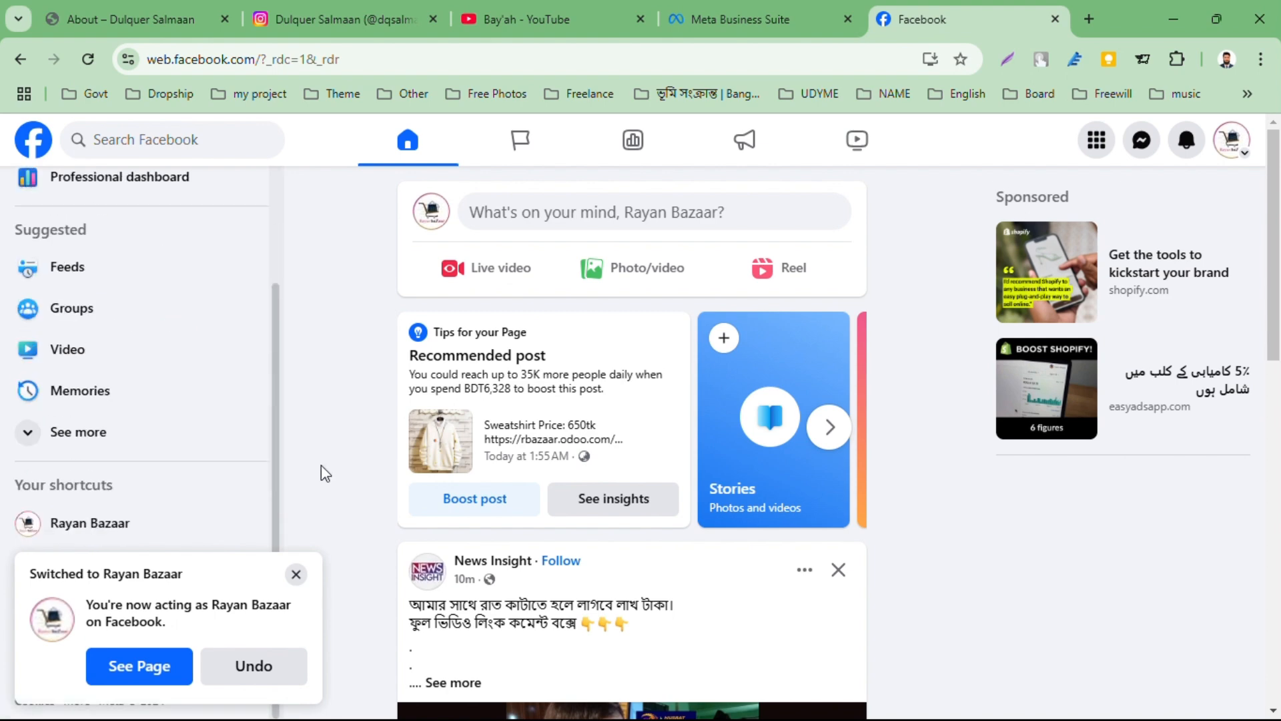
pyautogui.scroll(-1, 395, 558)
pyautogui.scroll(-6, 395, 558)
pyautogui.scroll(7, 395, 558)
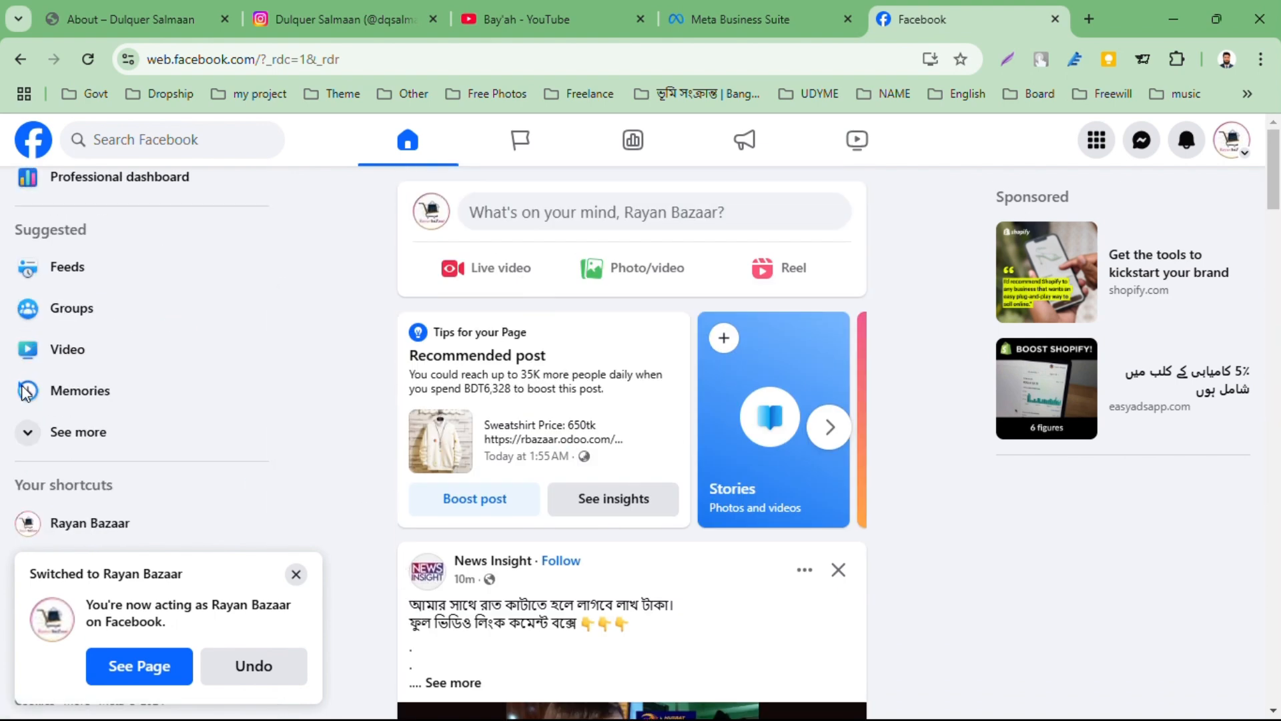
pyautogui.click(1234, 143)
pyautogui.click(1002, 214)
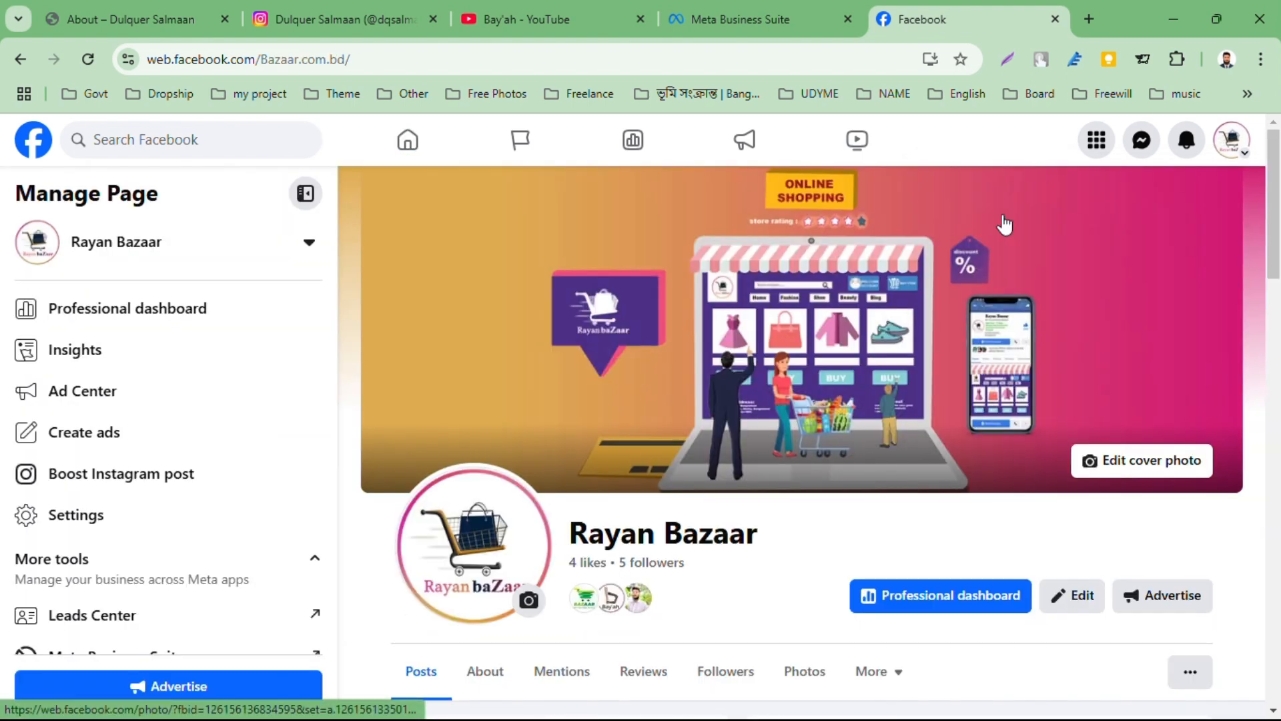
pyautogui.scroll(-4, 1004, 225)
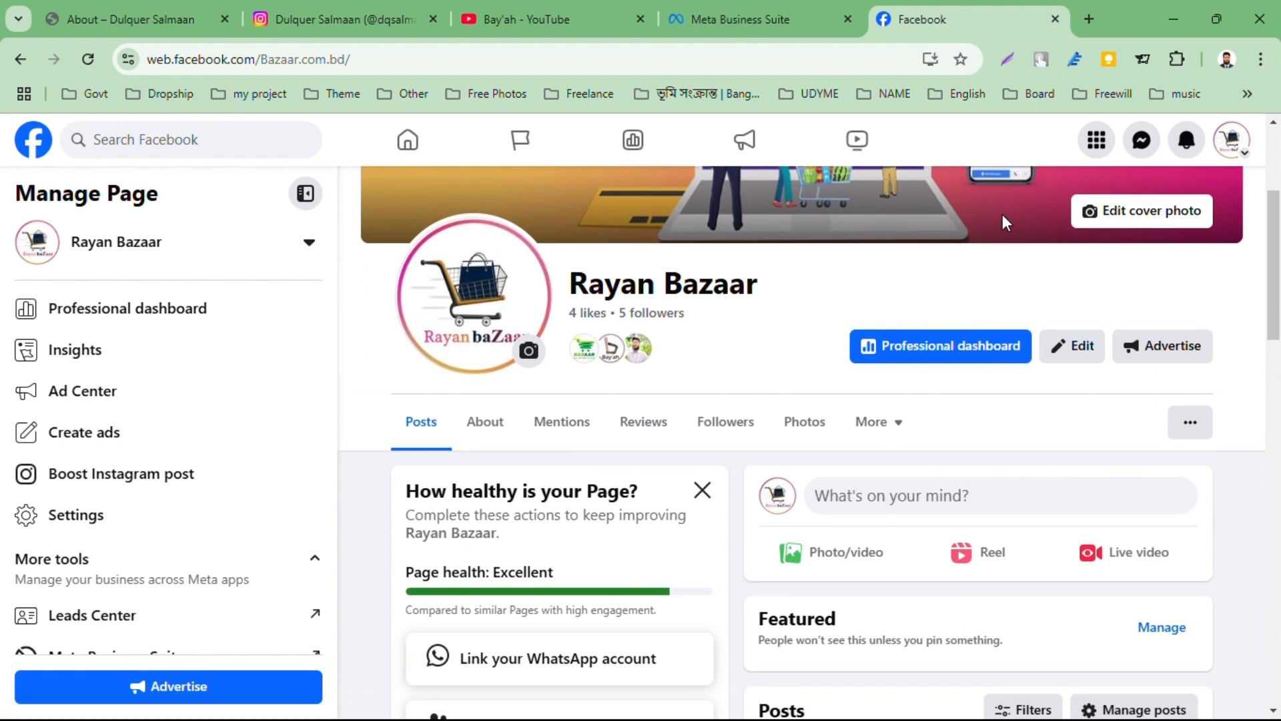
pyautogui.scroll(4, 1002, 223)
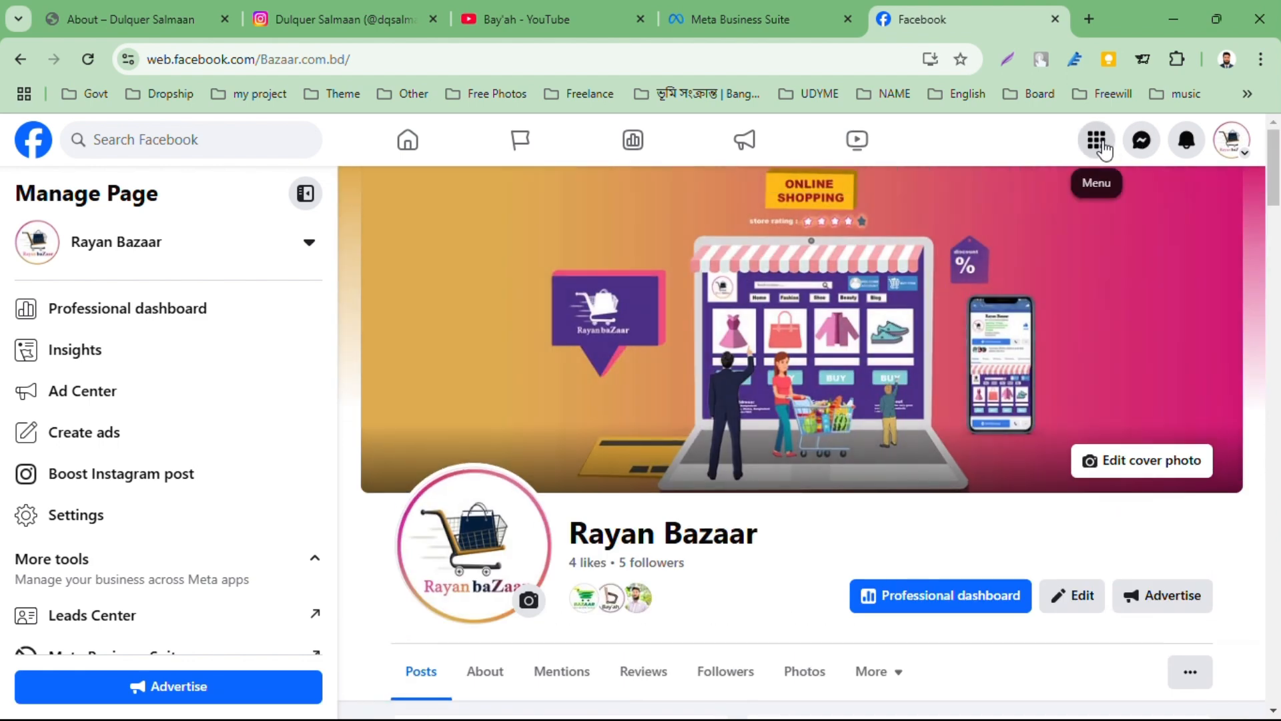
# Step: Go to Facebook Groups and start creating a new group as Rayan Bazaar
pyautogui.click(1097, 142)
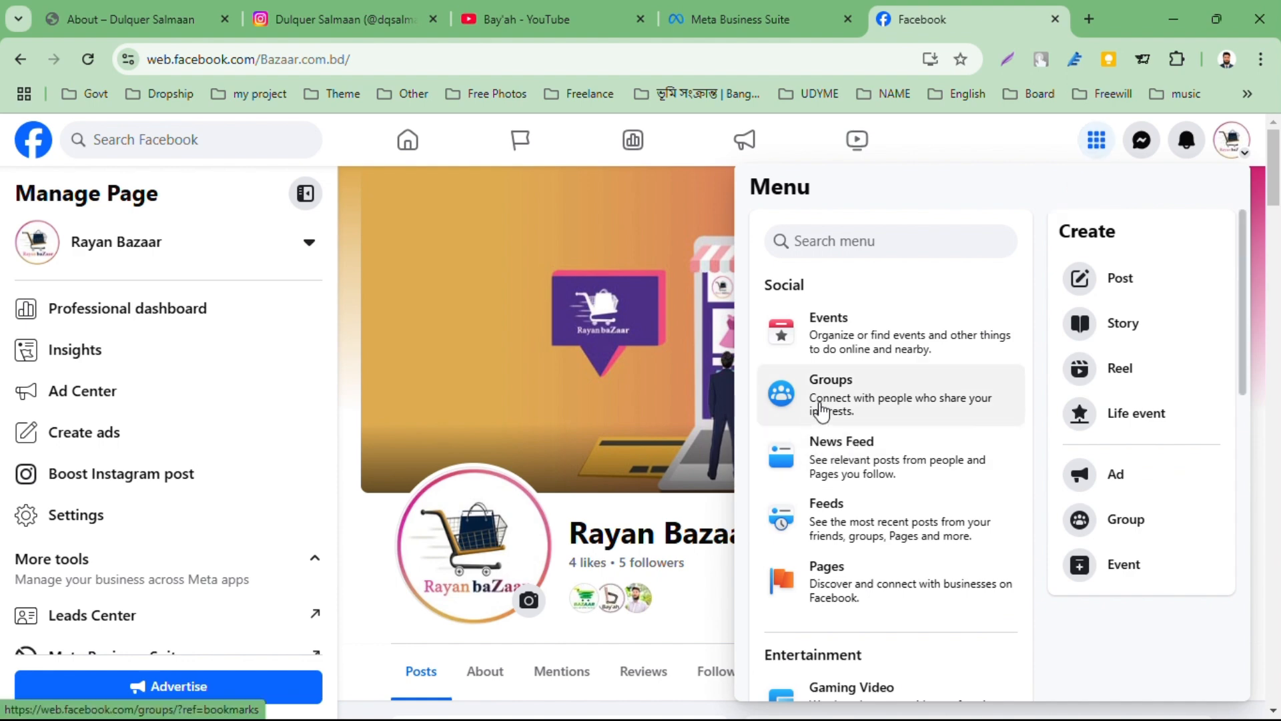
pyautogui.click(822, 410)
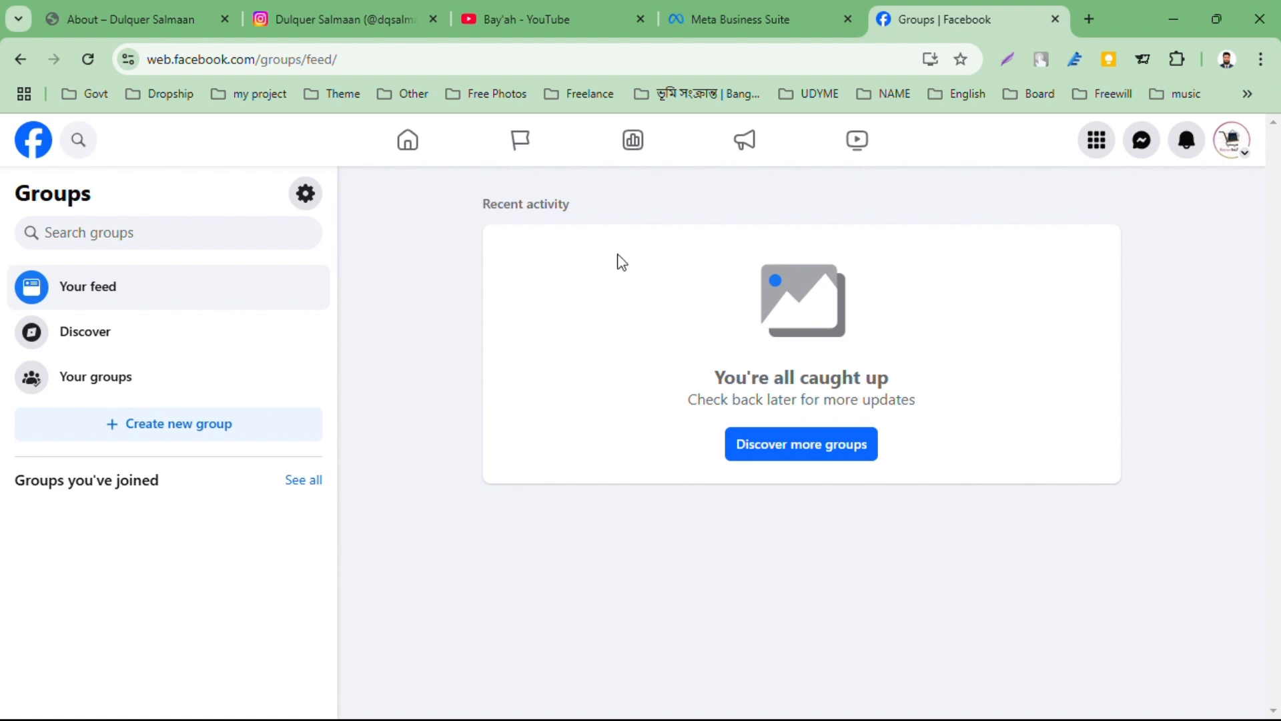
pyautogui.click(137, 434)
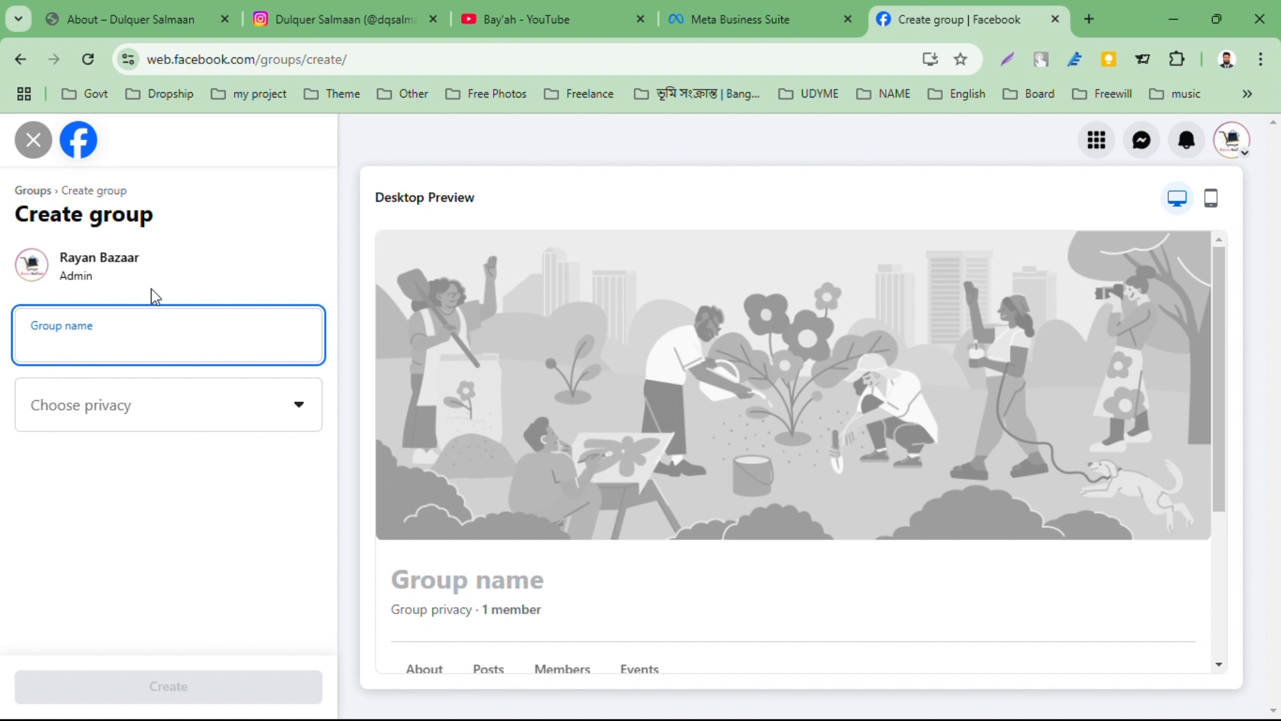
# Step: Name the new group "Rayan Bazaar" and set its privacy to Public
pyautogui.click(149, 270)
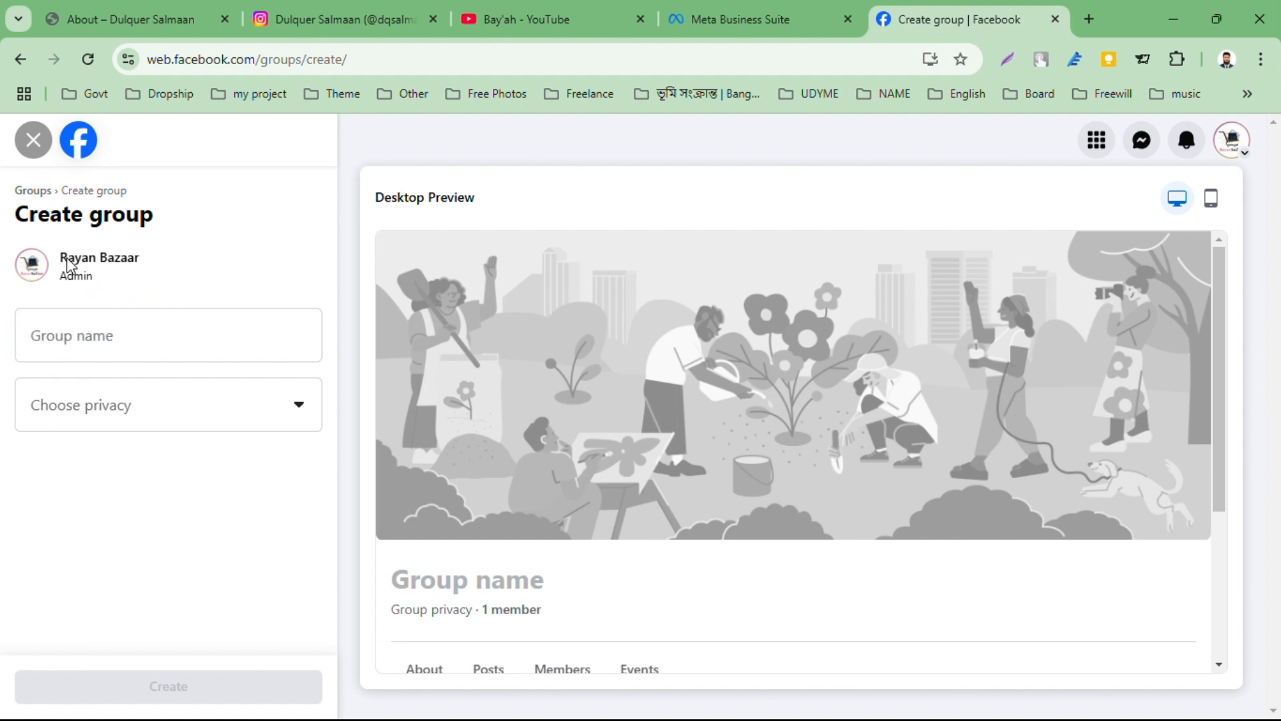
pyautogui.click(118, 352)
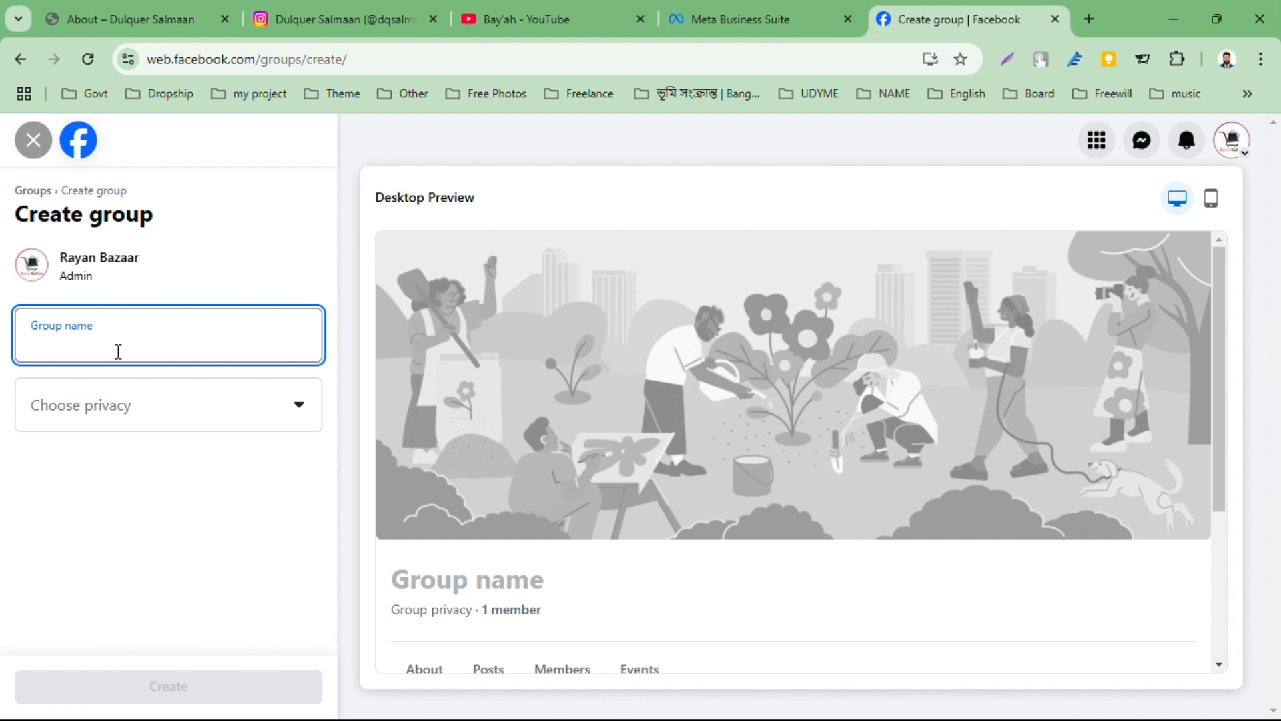
pyautogui.write('Raya')
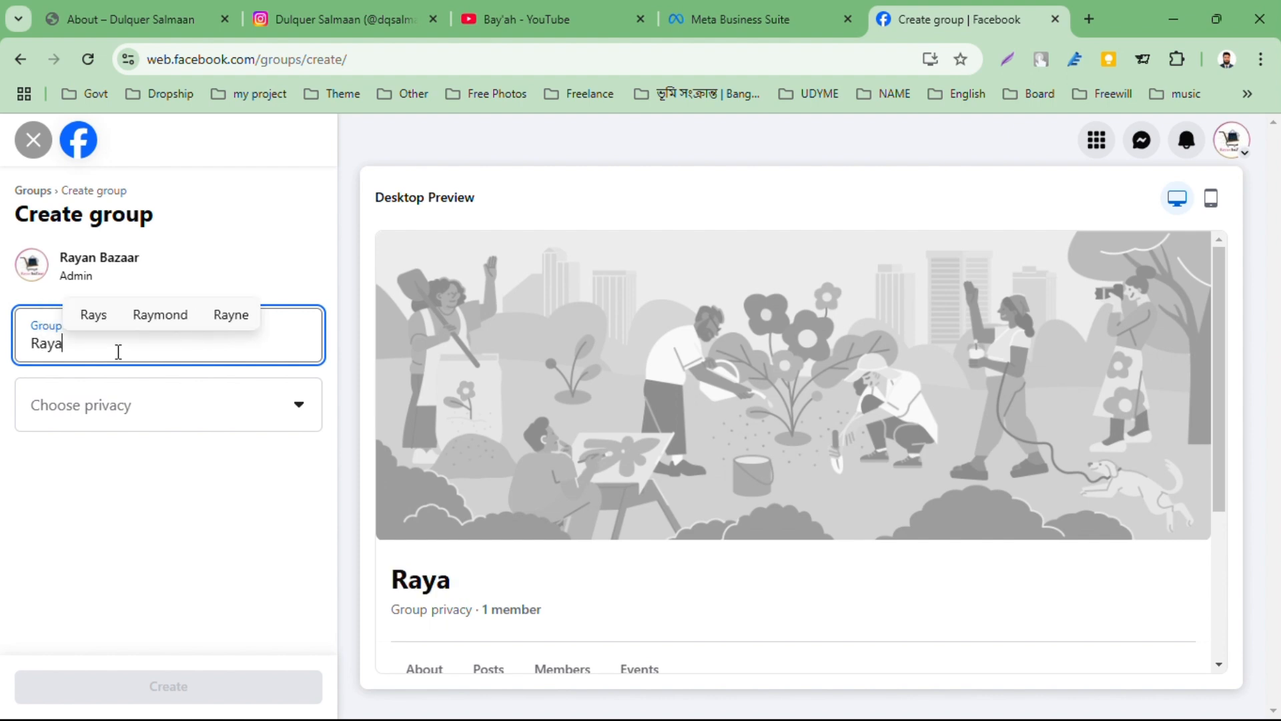
pyautogui.write('n B')
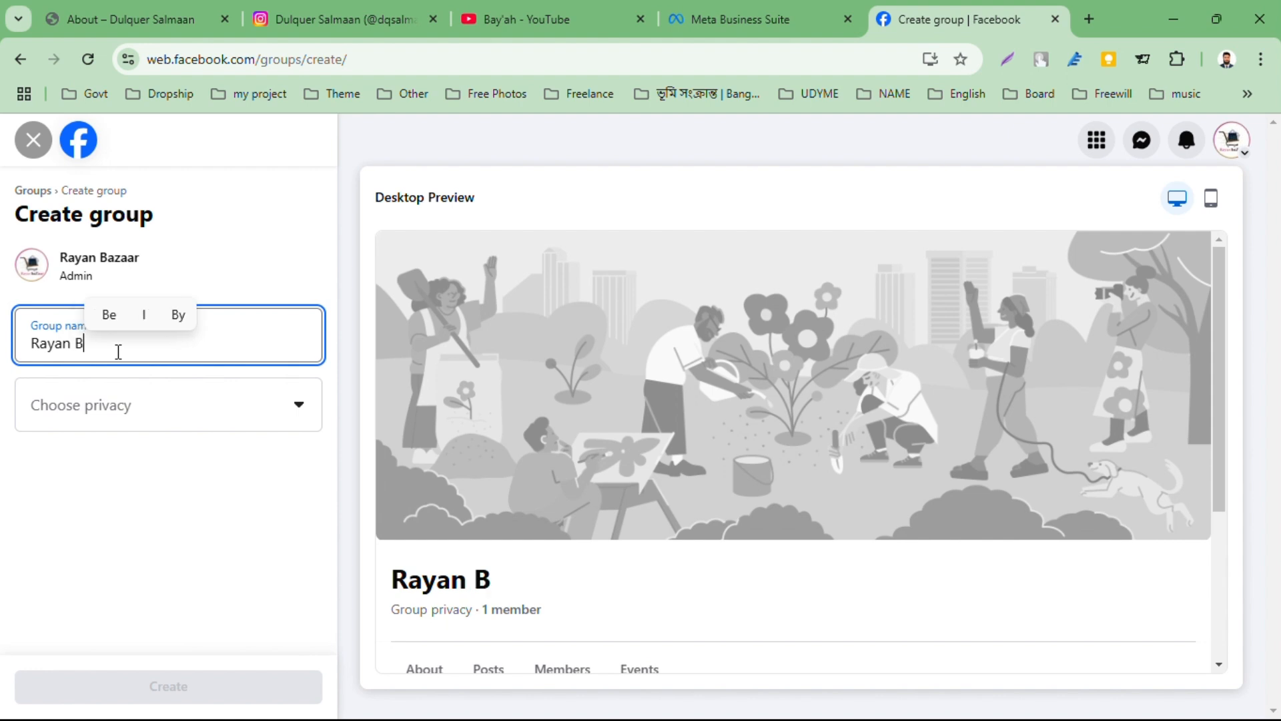
pyautogui.write('azaar')
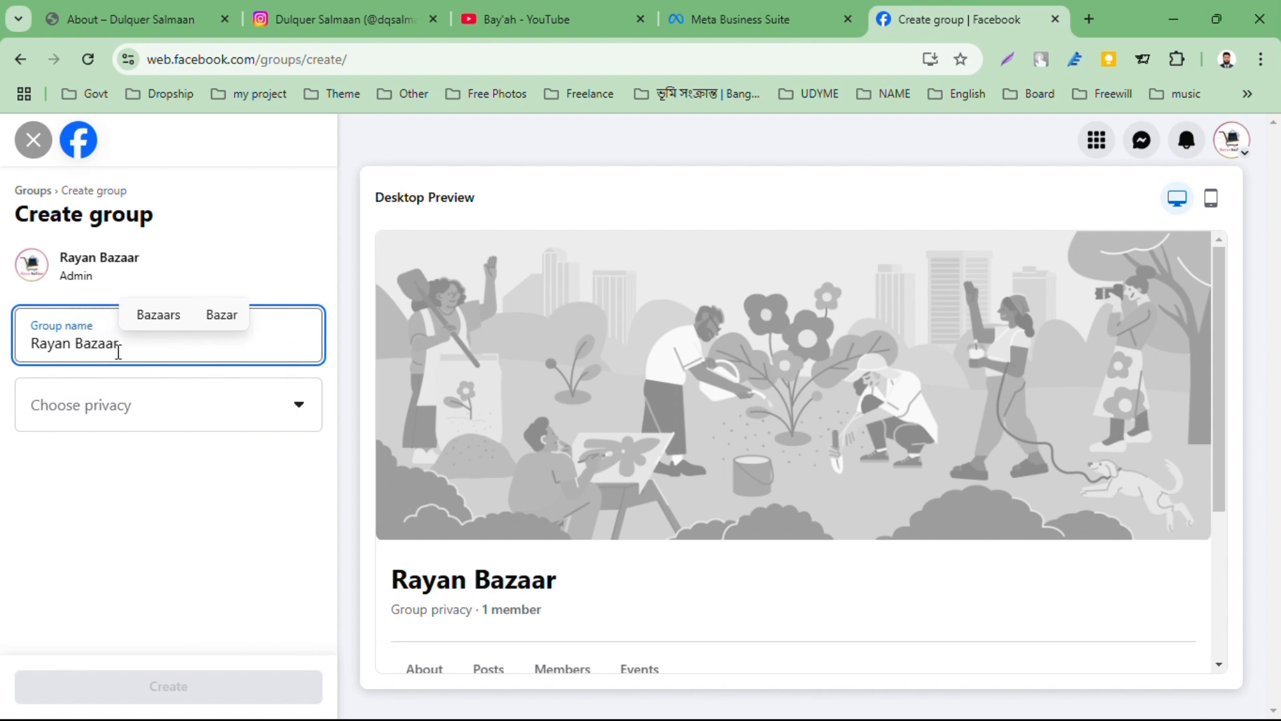
pyautogui.click(146, 425)
pyautogui.click(149, 477)
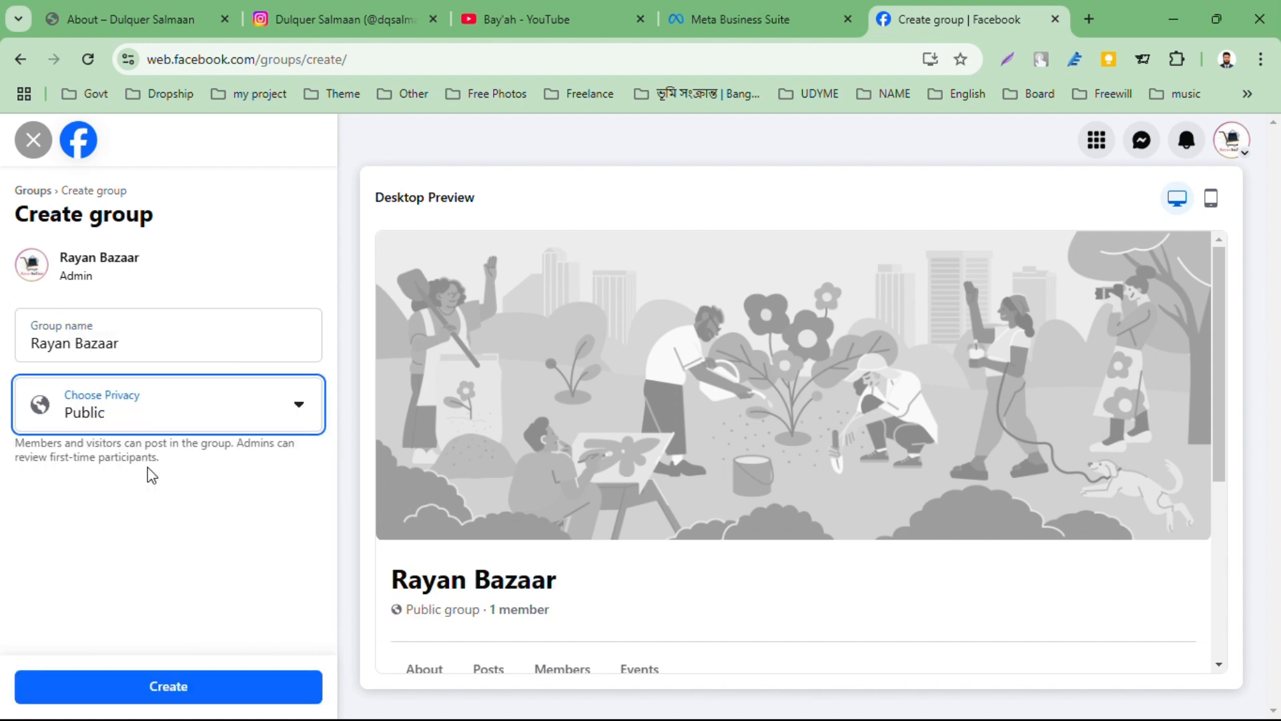
# Step: Examine the new group's preview in both the mobile and desktop layouts
pyautogui.scroll(-1, 458, 610)
pyautogui.scroll(-1, 458, 607)
pyautogui.scroll(2, 560, 538)
pyautogui.click(1222, 211)
pyautogui.scroll(-3, 878, 421)
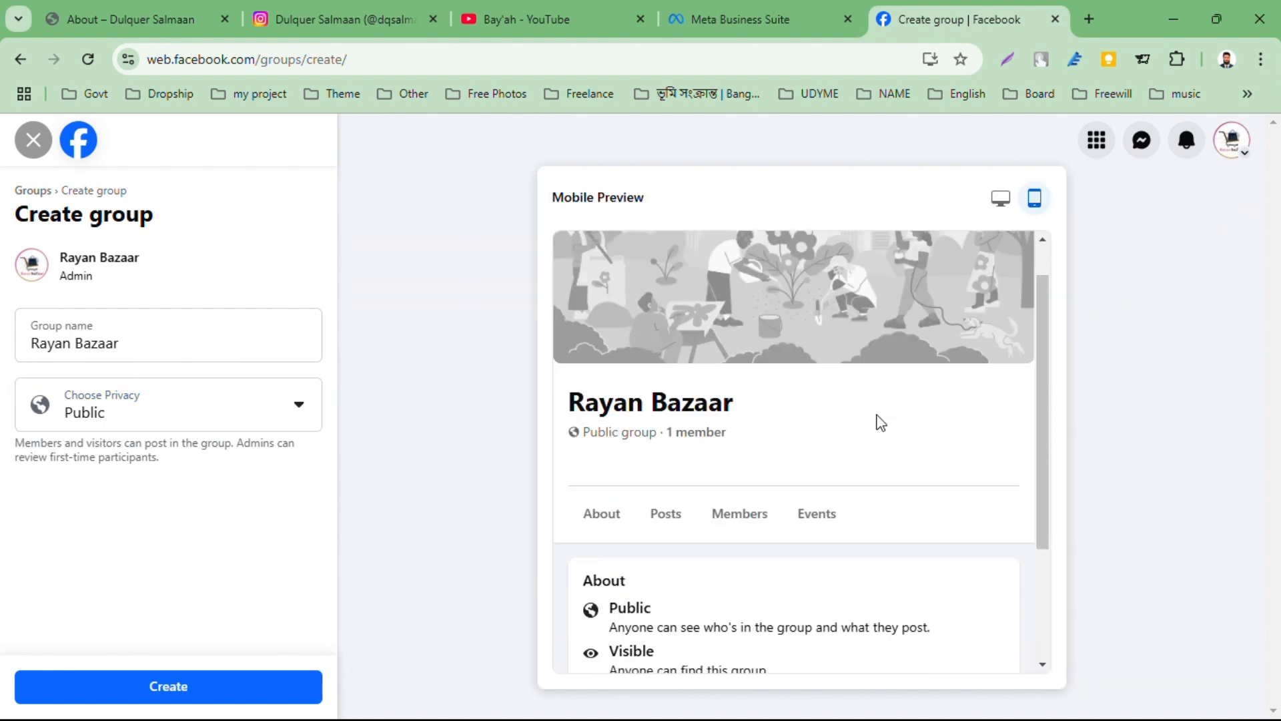
pyautogui.scroll(3, 929, 374)
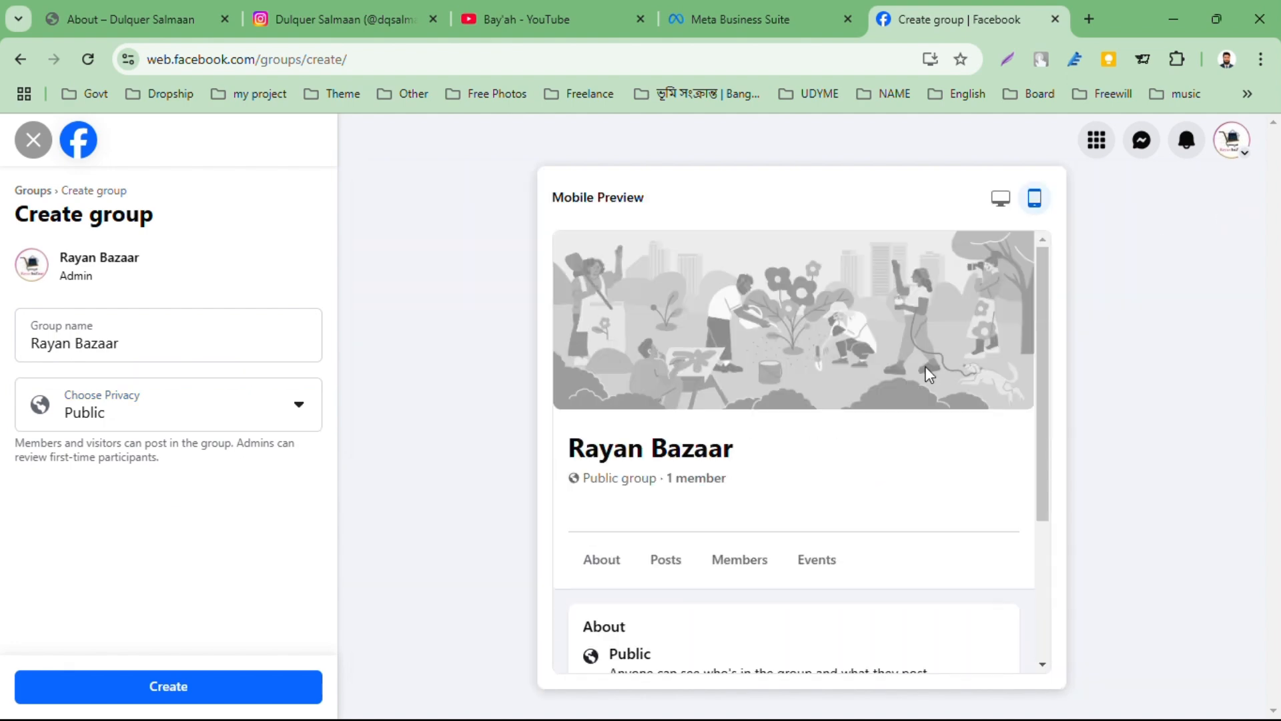
pyautogui.click(1001, 200)
pyautogui.scroll(-3, 684, 520)
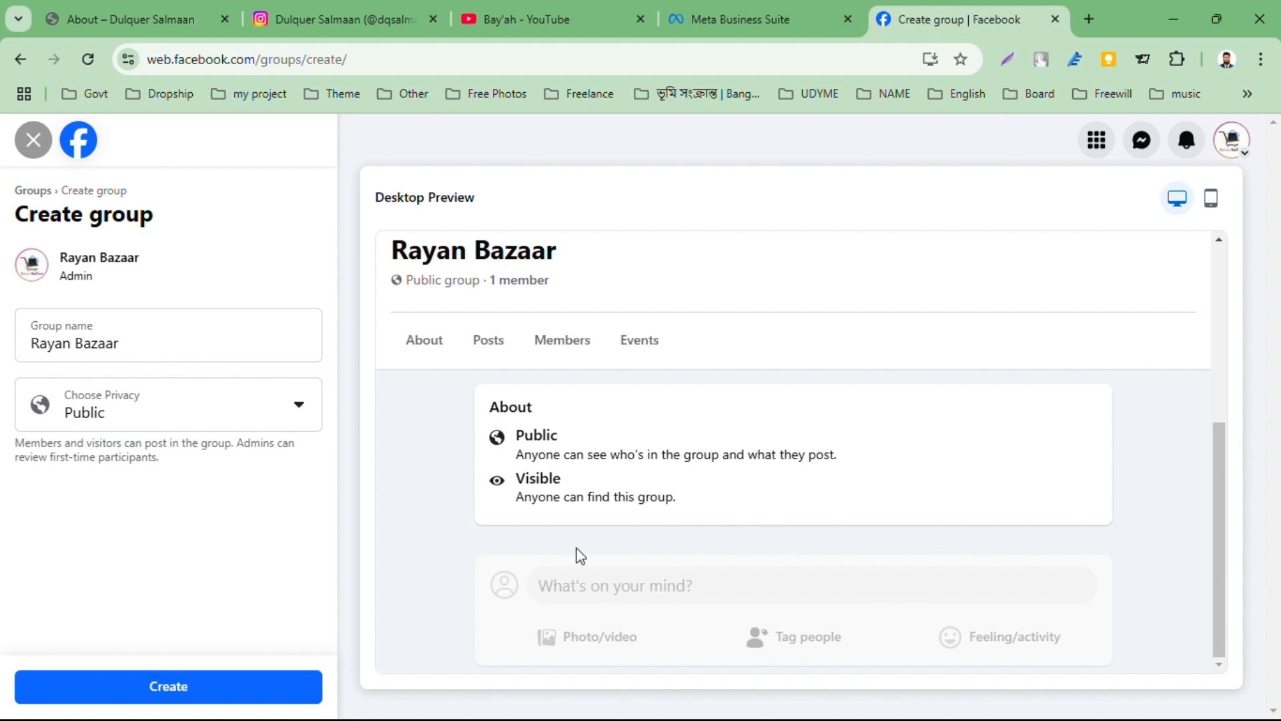
# Step: Create the group and look over its home page, including the remaining setup tasks
pyautogui.click(208, 700)
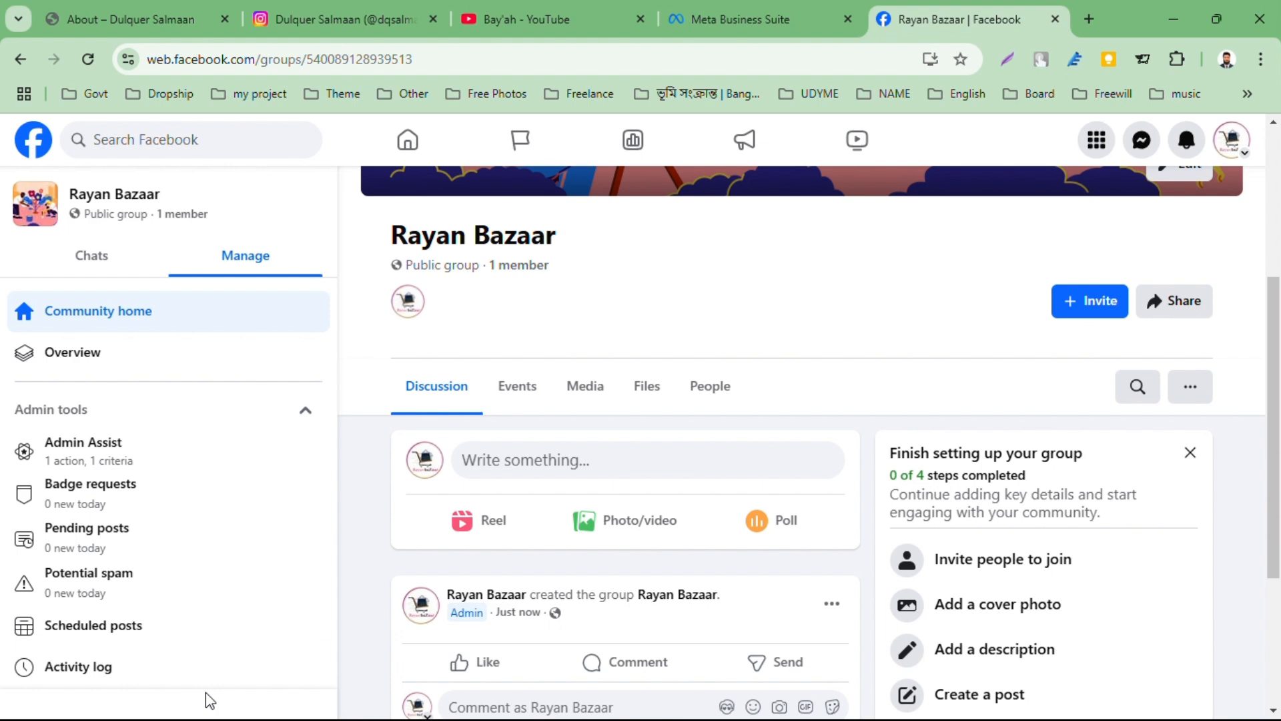
pyautogui.scroll(4, 807, 498)
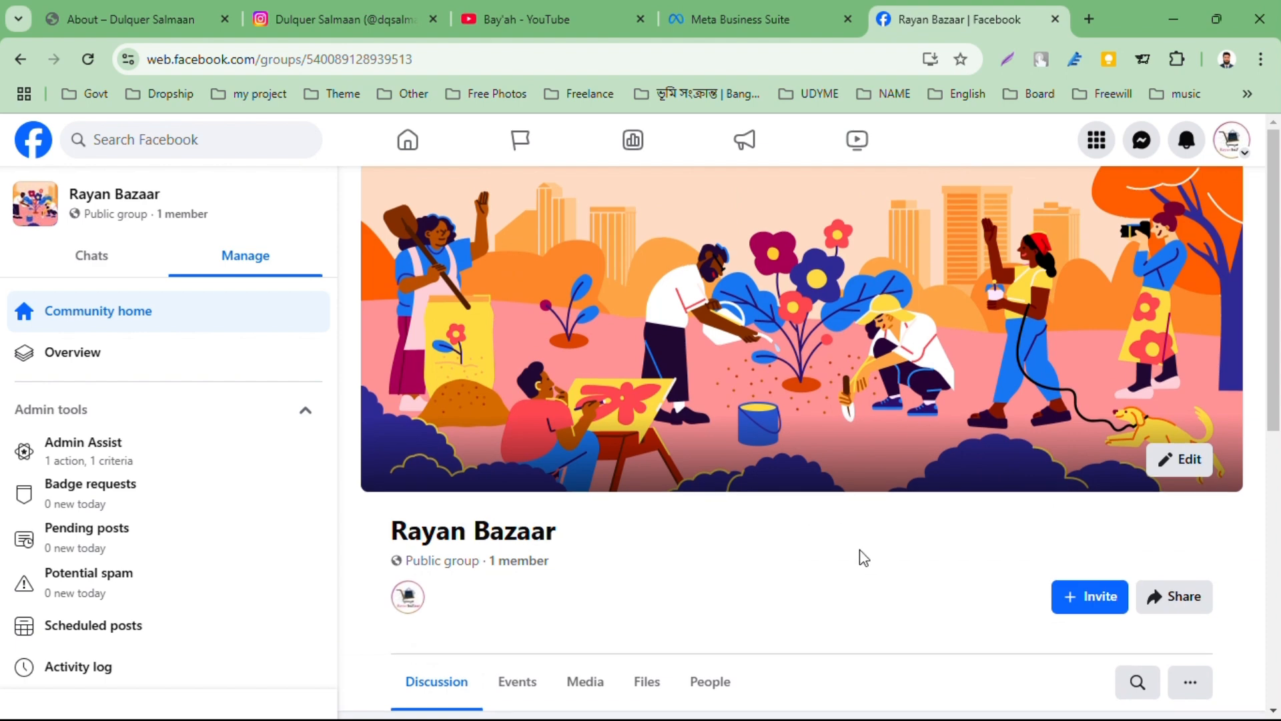
pyautogui.scroll(-1, 864, 558)
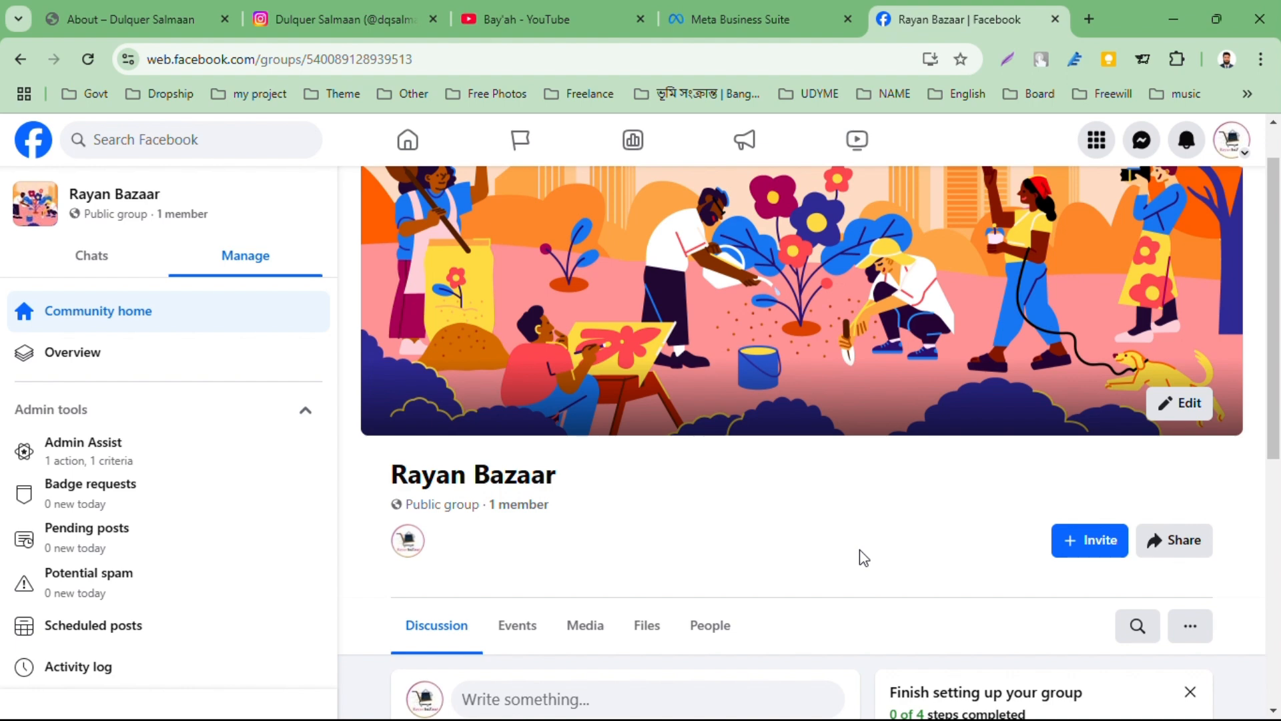
pyautogui.scroll(-5, 864, 558)
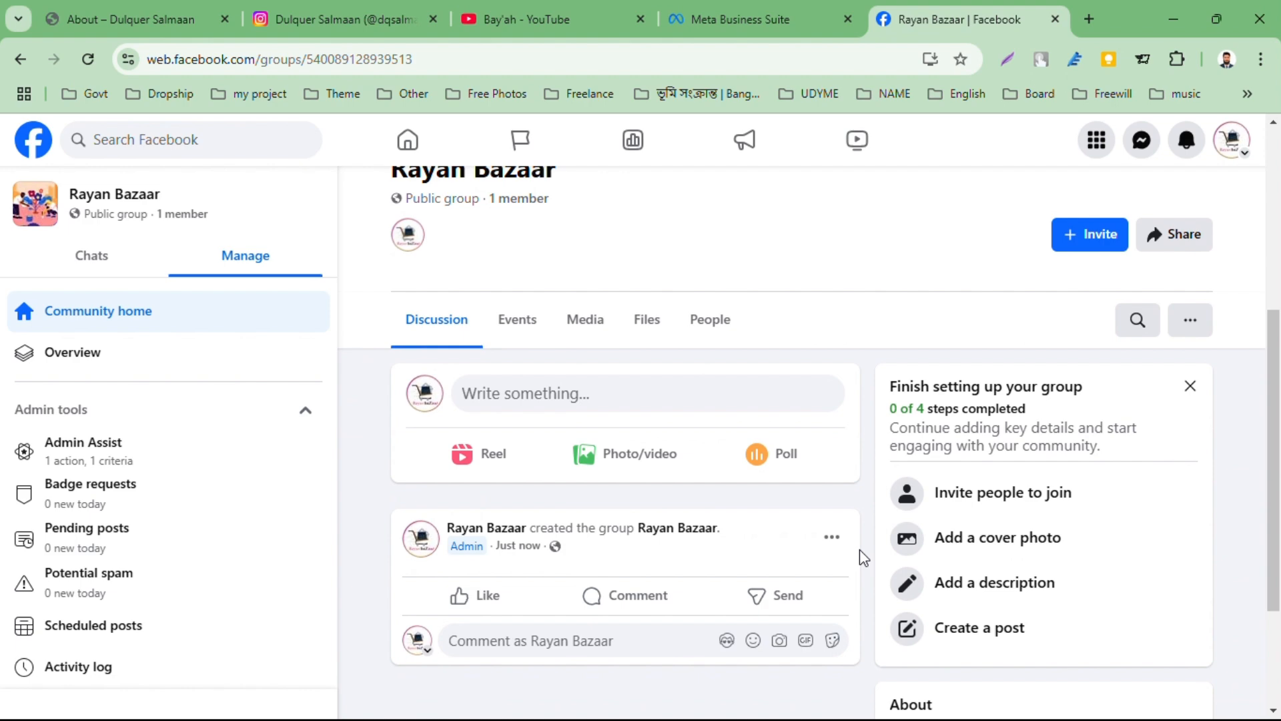
pyautogui.scroll(5, 859, 550)
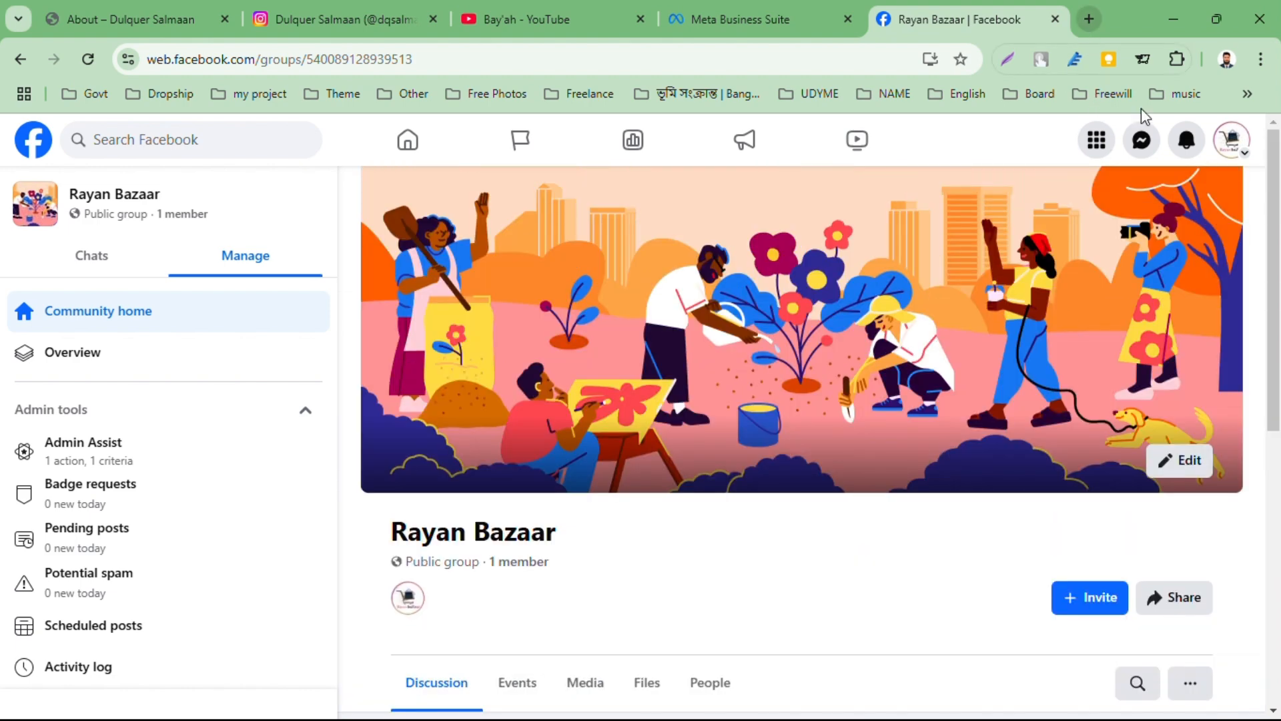
# Step: Return from the group to the Rayan Bazaar business page
pyautogui.click(1231, 140)
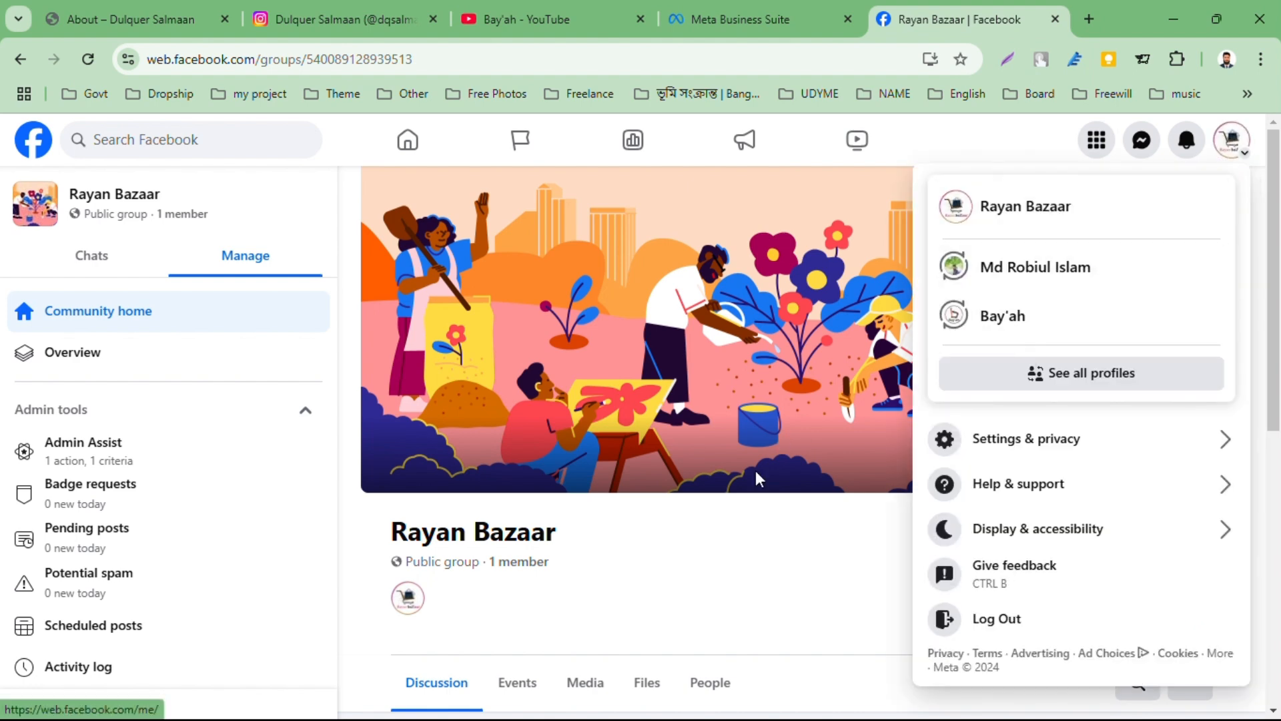
pyautogui.click(686, 560)
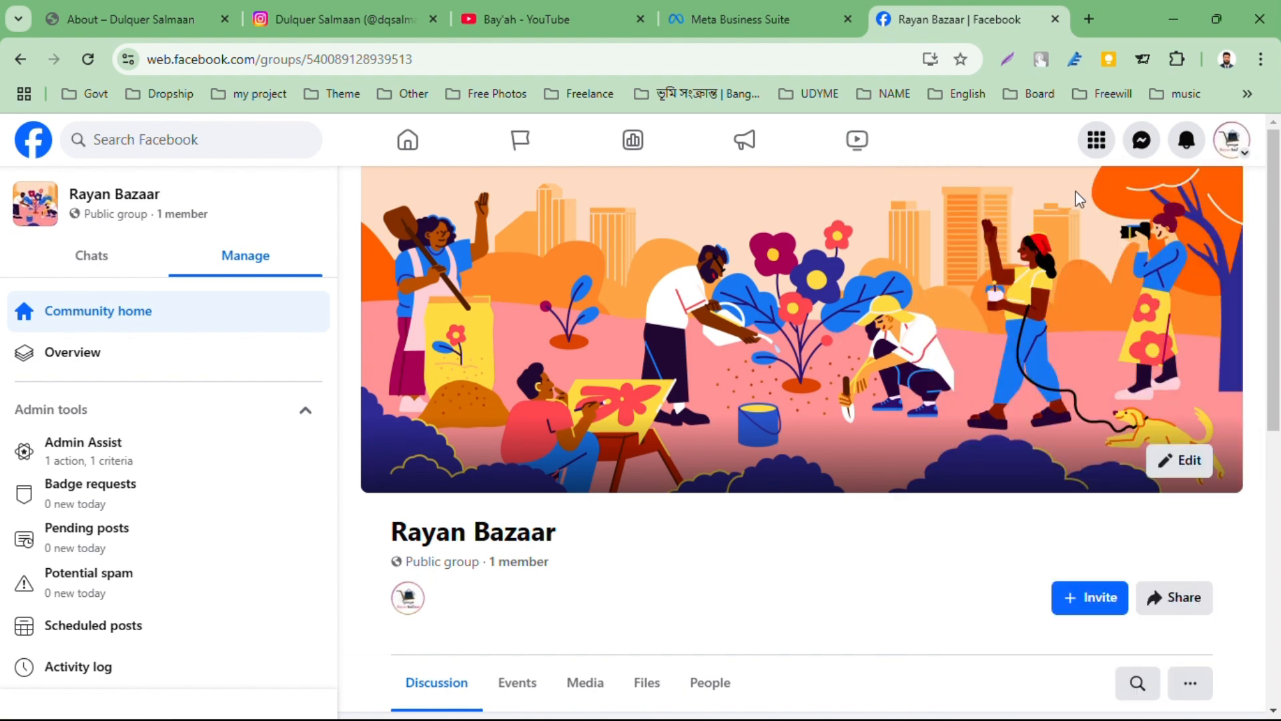
pyautogui.click(1231, 141)
pyautogui.click(1035, 200)
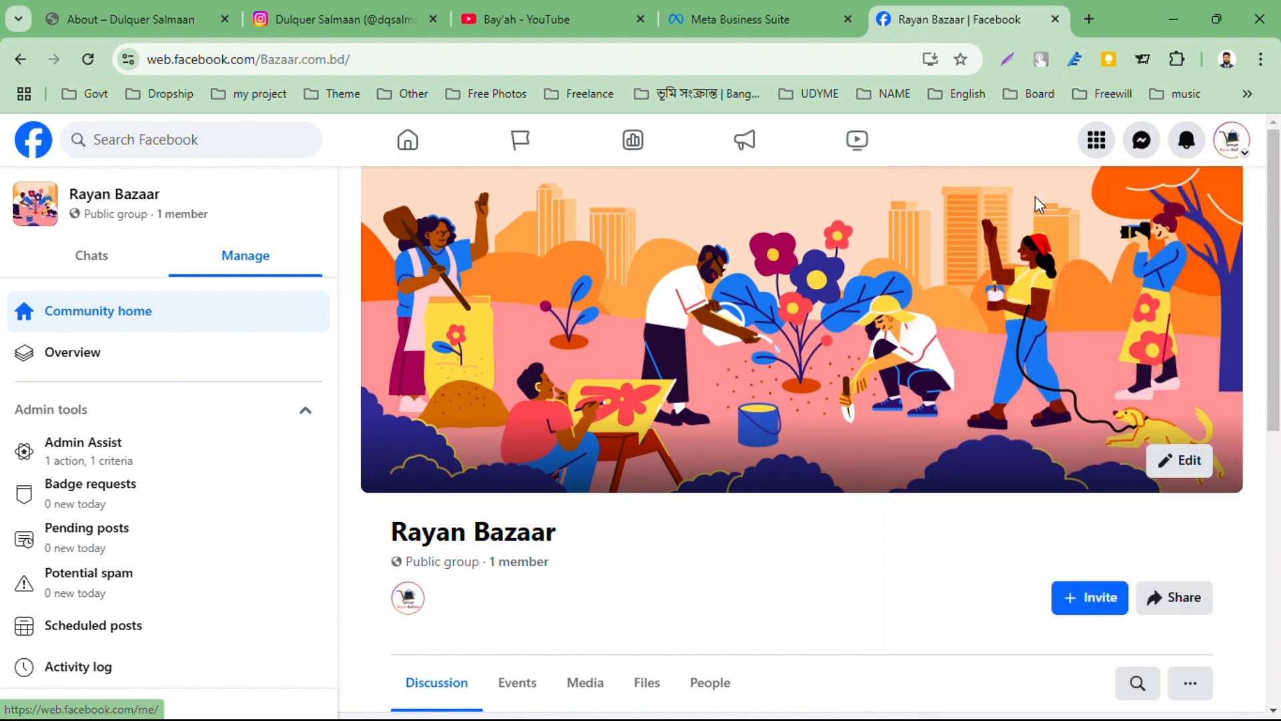
pyautogui.scroll(4, 732, 213)
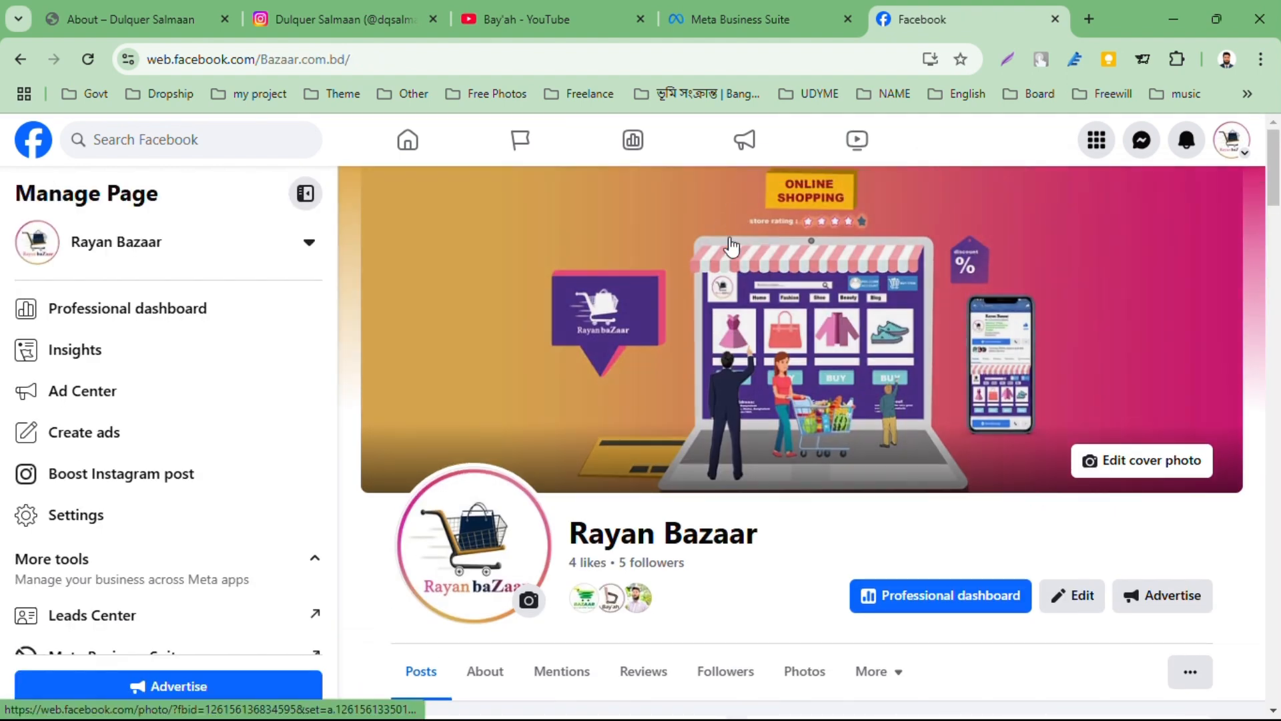
# Step: Download the Rayan Bazaar page's cover photo as a JPEG to the Downloads folder and close the photo view
pyautogui.click(731, 294)
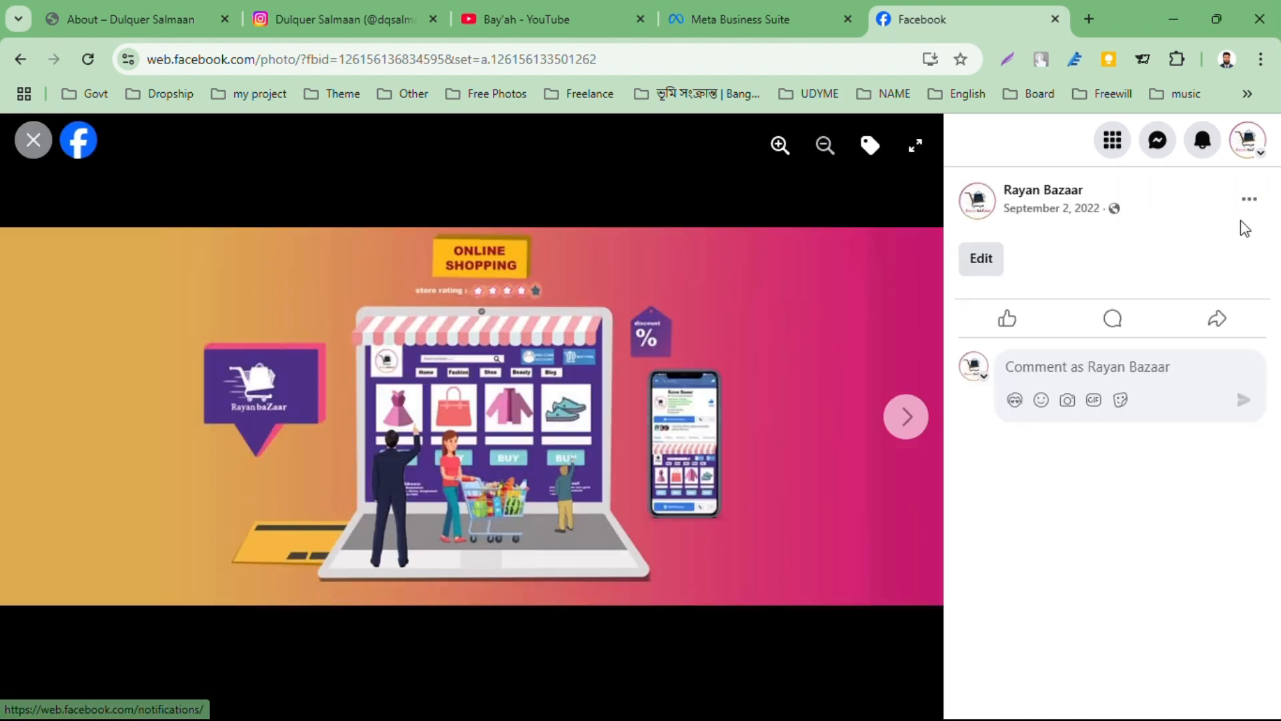
pyautogui.click(1250, 199)
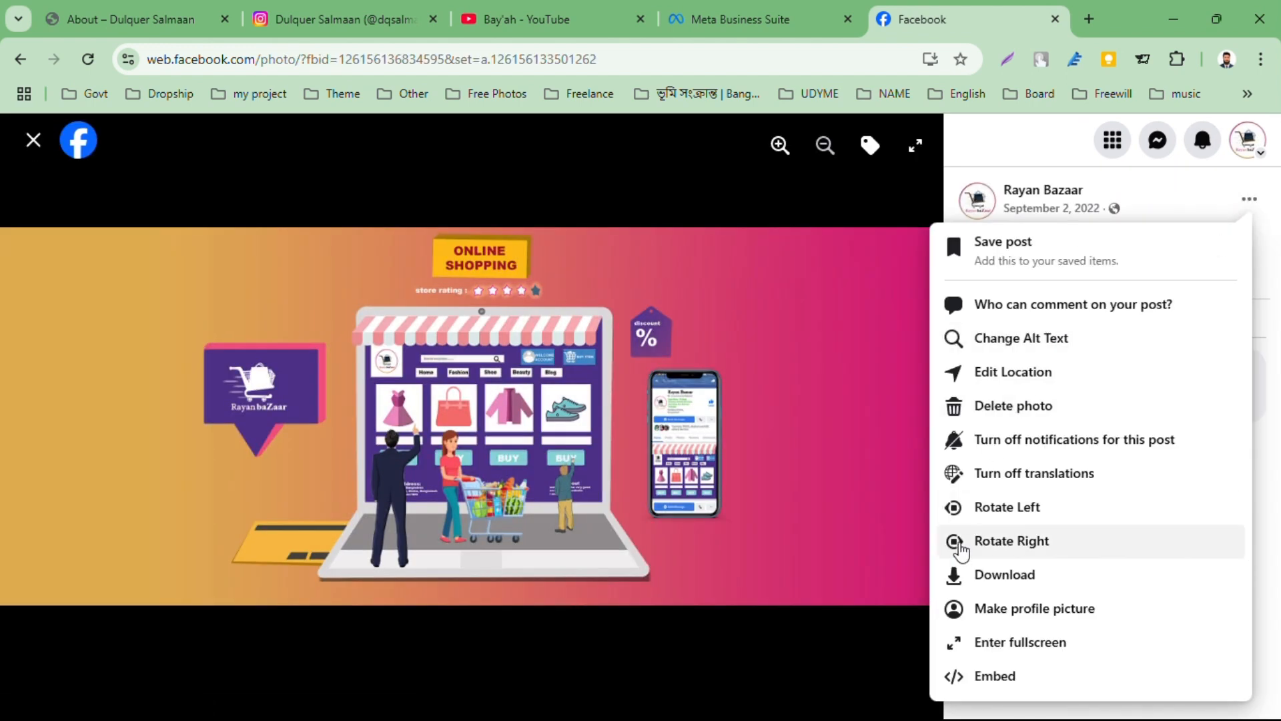
pyautogui.click(995, 591)
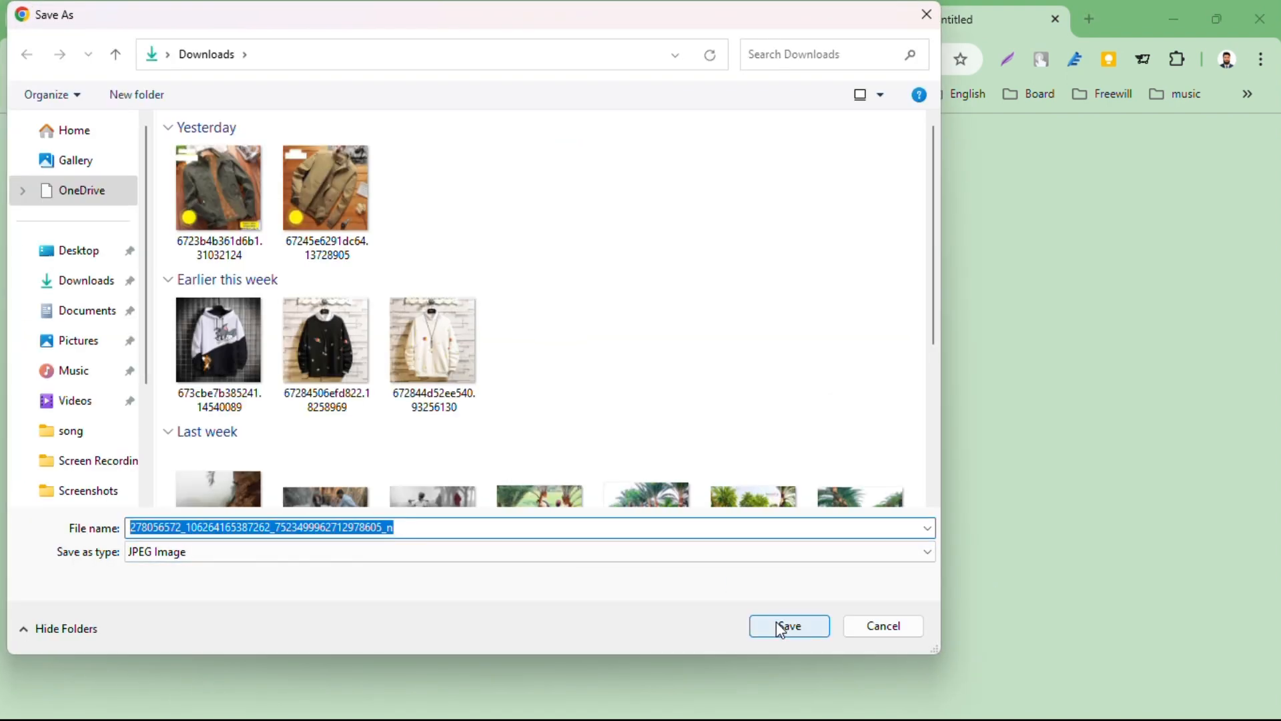
pyautogui.click(777, 623)
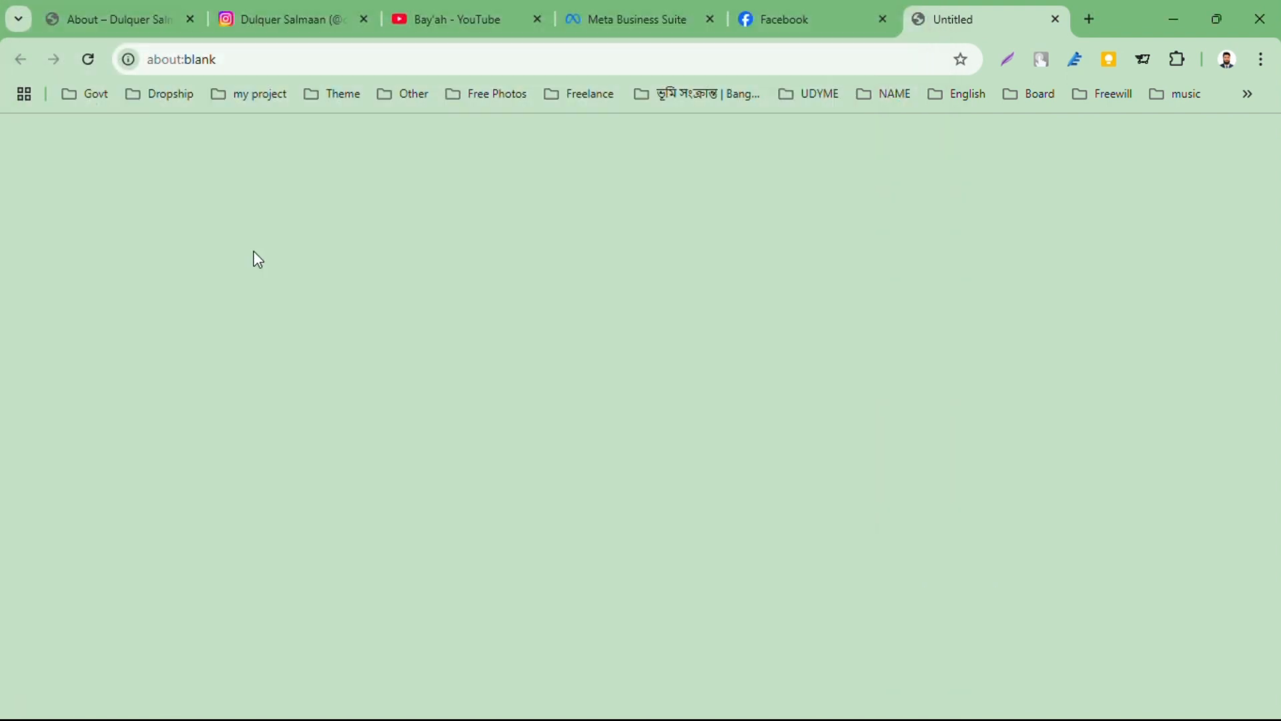
pyautogui.click(33, 144)
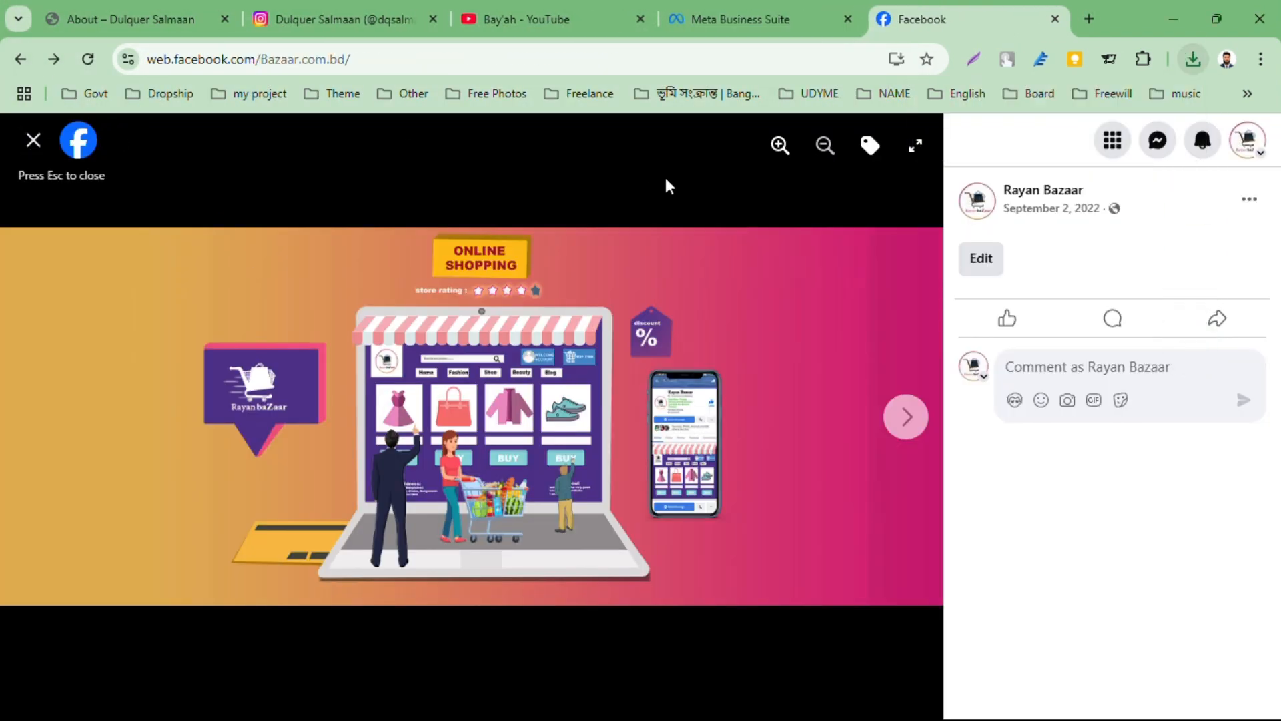
# Step: Open the Rayan Bazaar public group from the Groups section of the Rayan Bazaar page
pyautogui.scroll(-4, 946, 404)
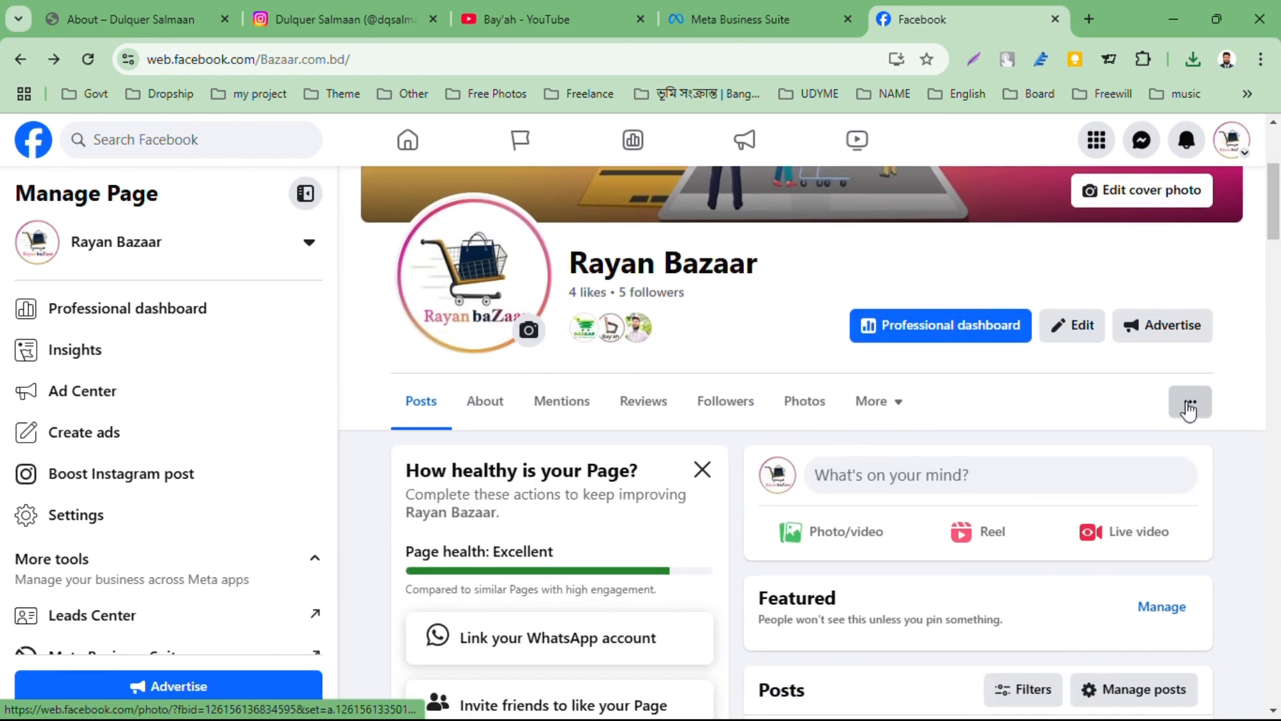
pyautogui.click(1190, 407)
pyautogui.click(906, 410)
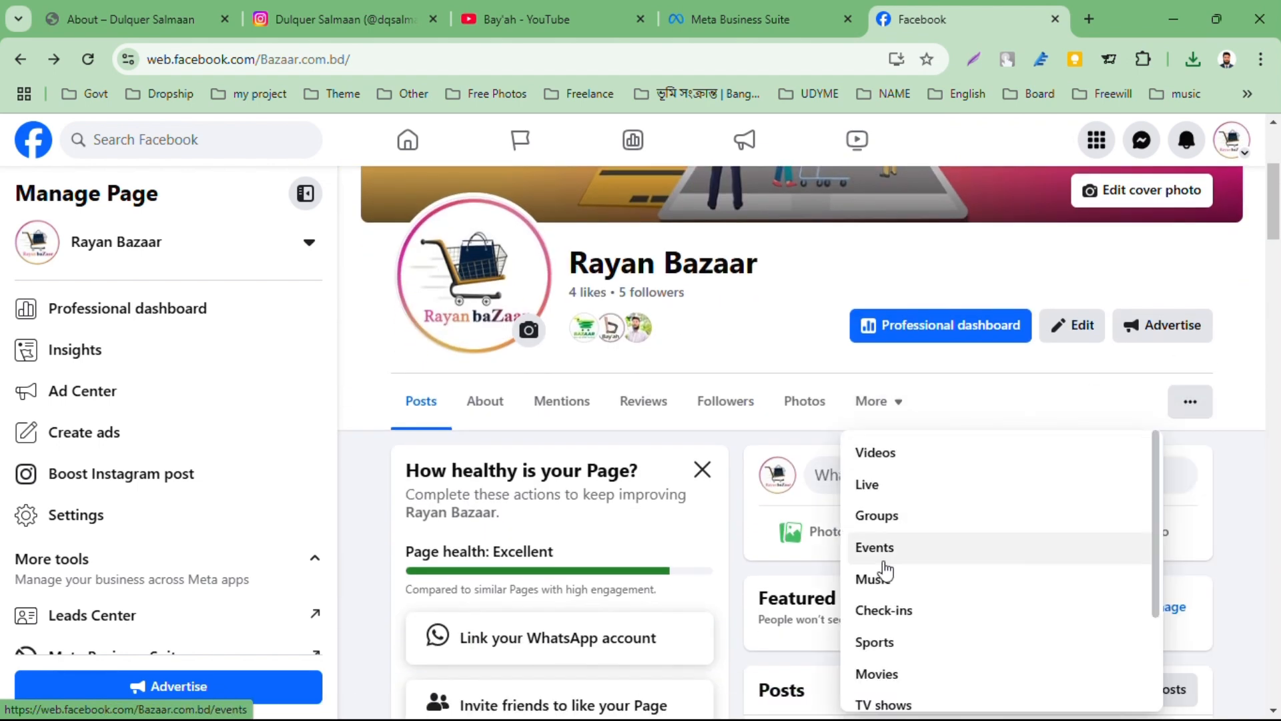
pyautogui.click(877, 524)
pyautogui.scroll(-3, 882, 532)
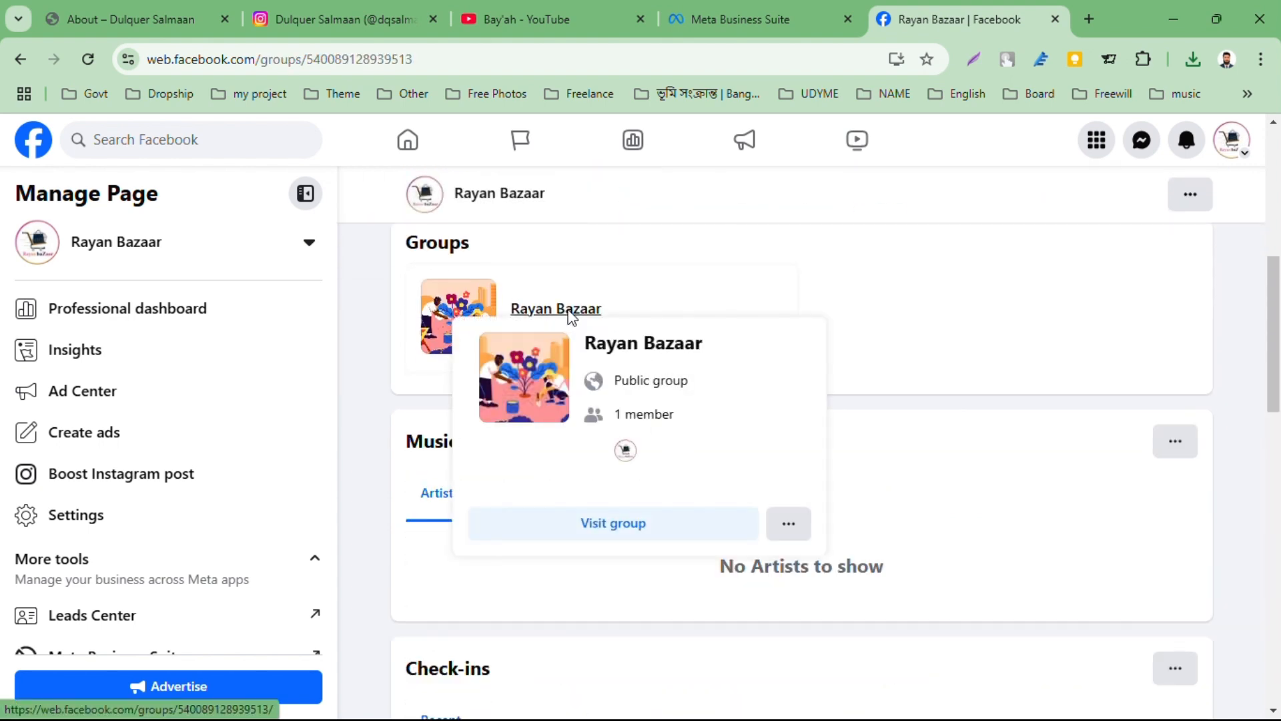
pyautogui.click(568, 310)
pyautogui.scroll(4, 808, 451)
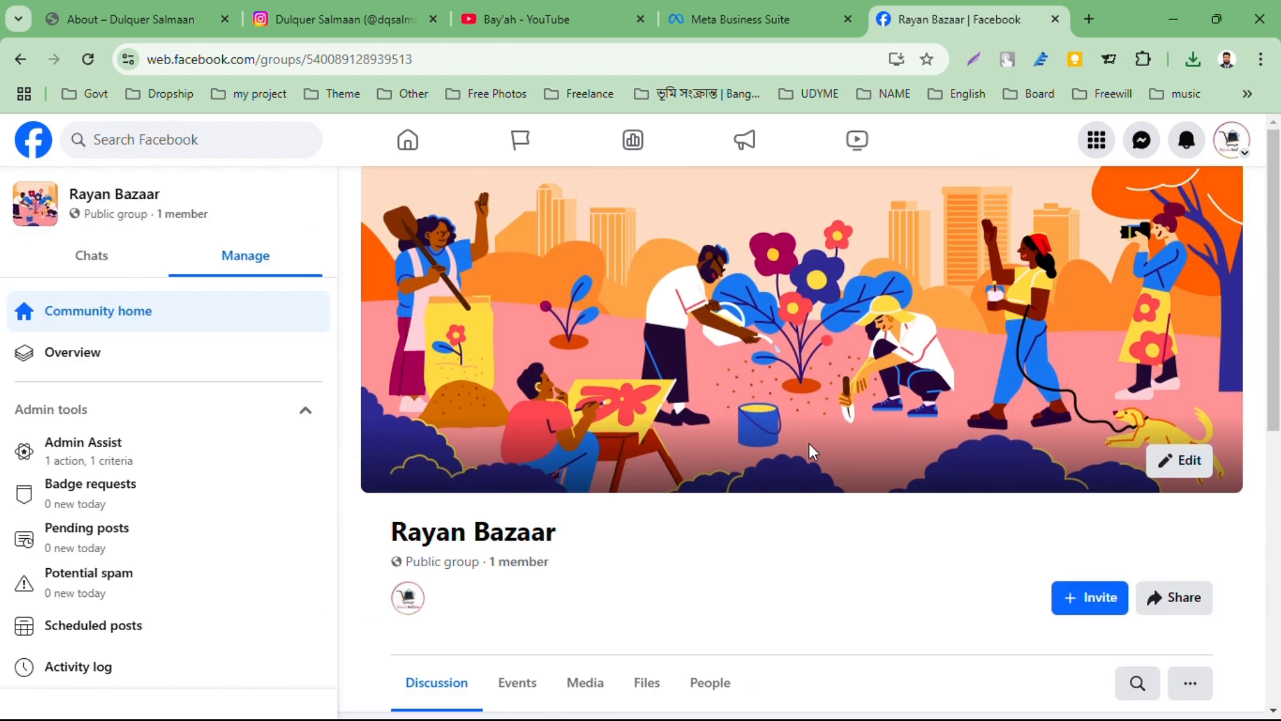
# Step: Upload the downloaded Rayan Bazaar cover image from Downloads as the group's cover photo, adjust its vertical position and save the changes
pyautogui.click(1179, 461)
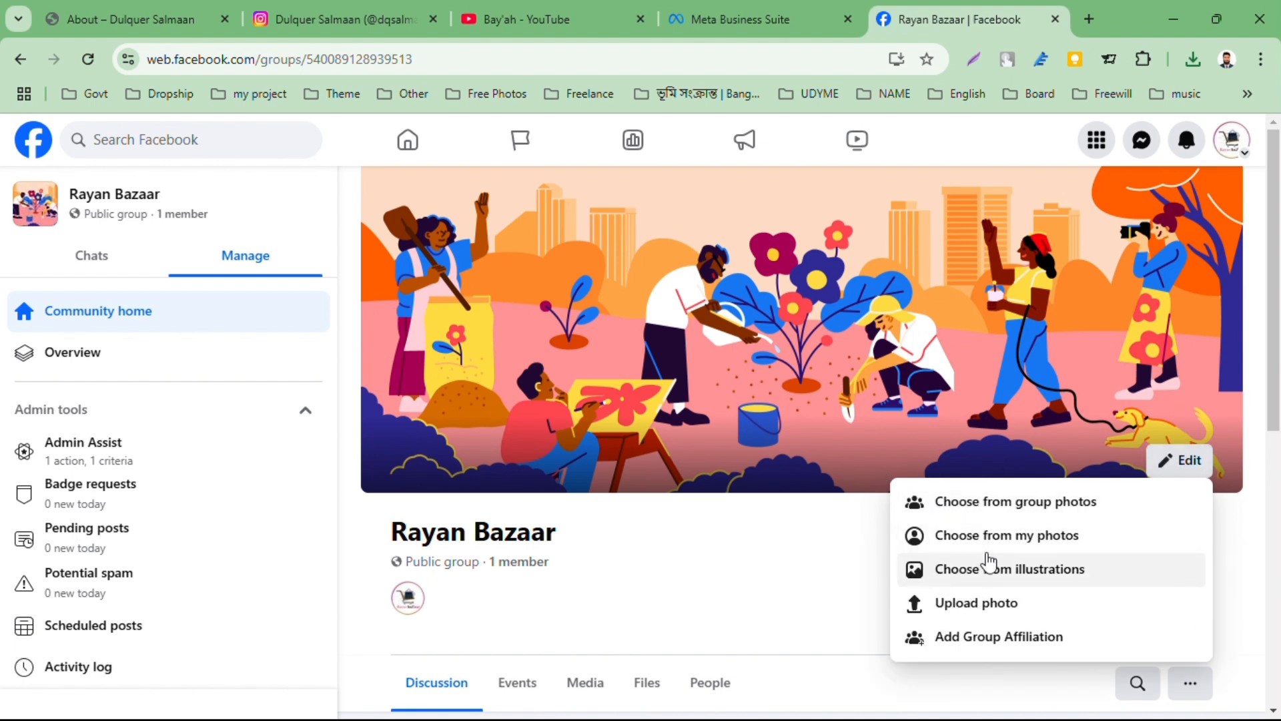
pyautogui.click(959, 606)
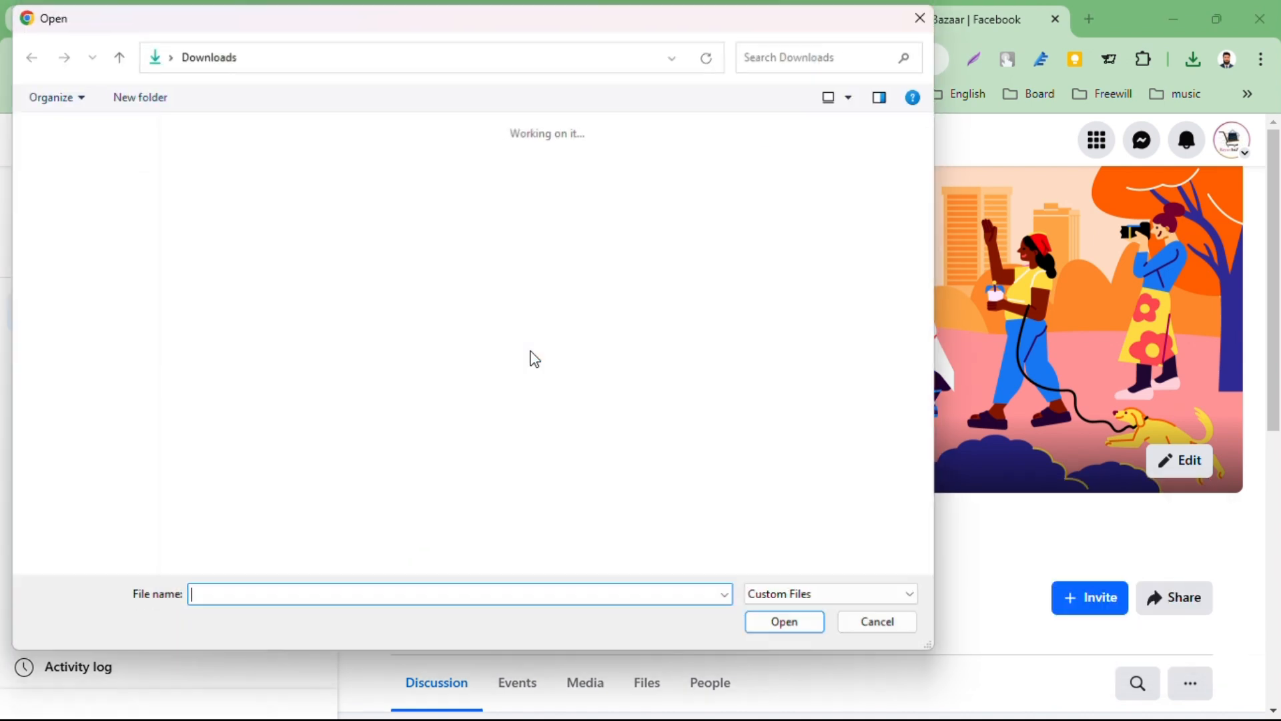
pyautogui.doubleClick(229, 221)
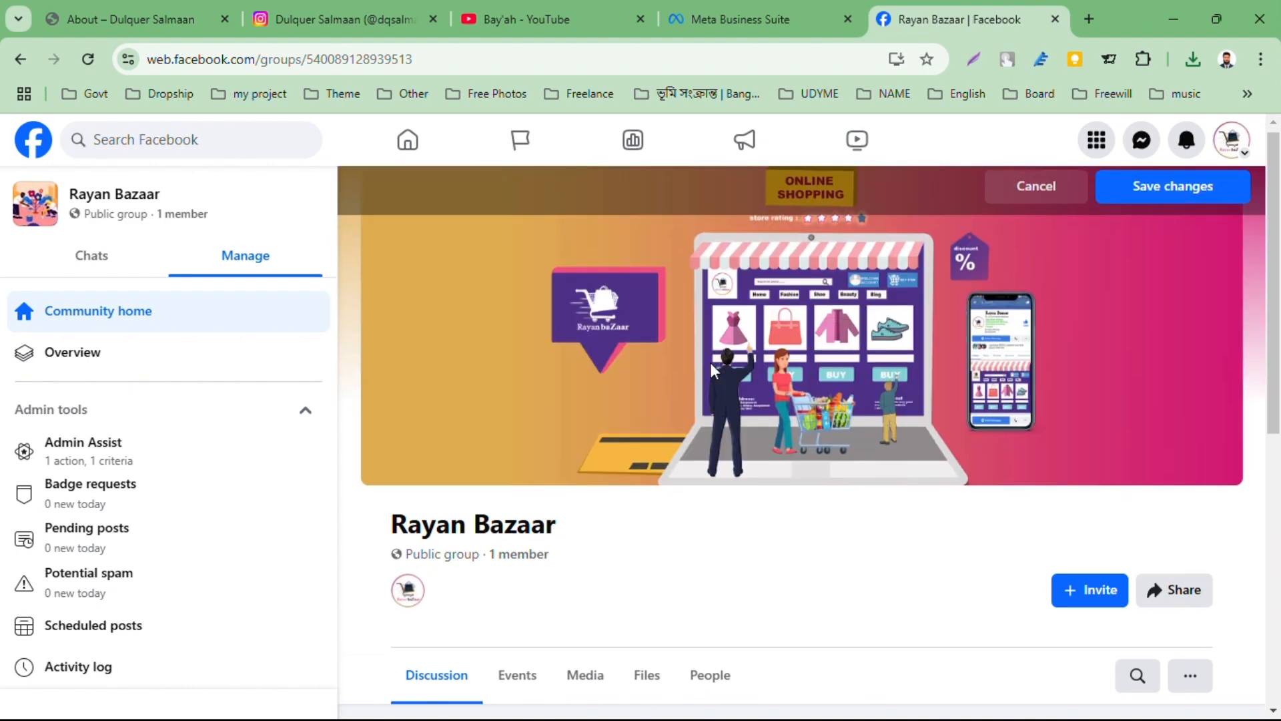
pyautogui.moveTo(717, 351); pyautogui.dragTo(732, 326)
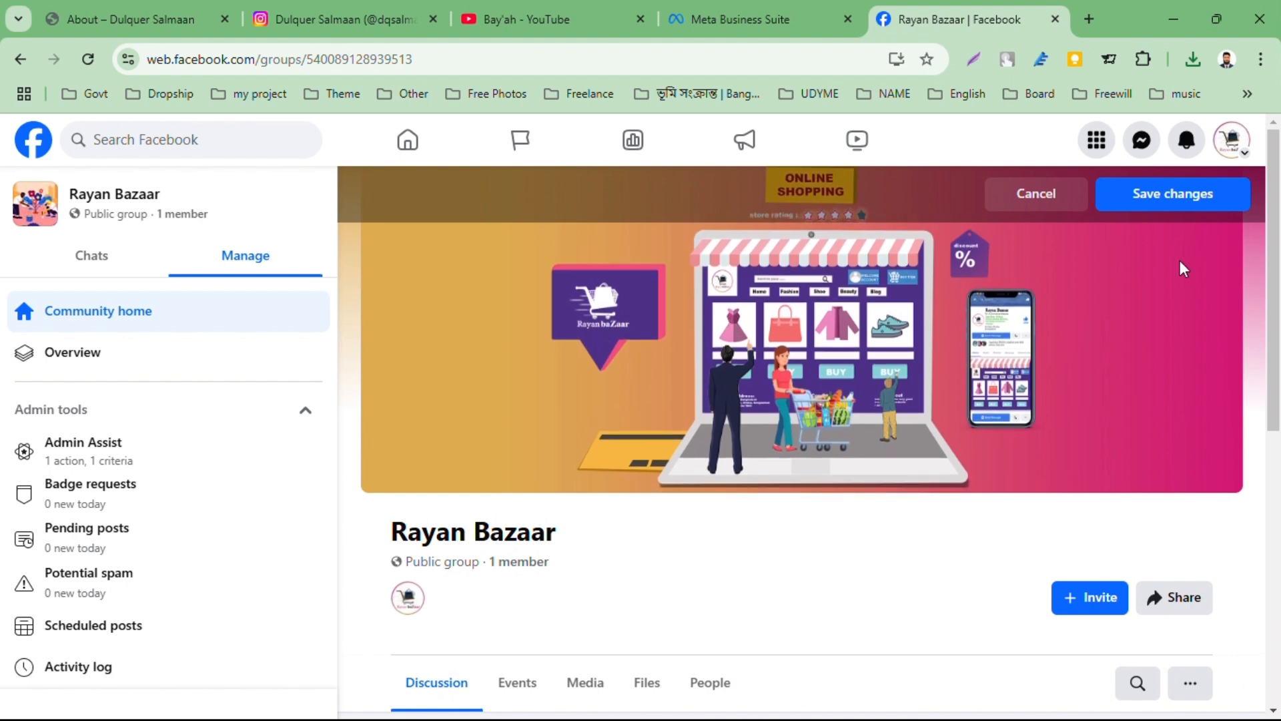
pyautogui.click(1173, 200)
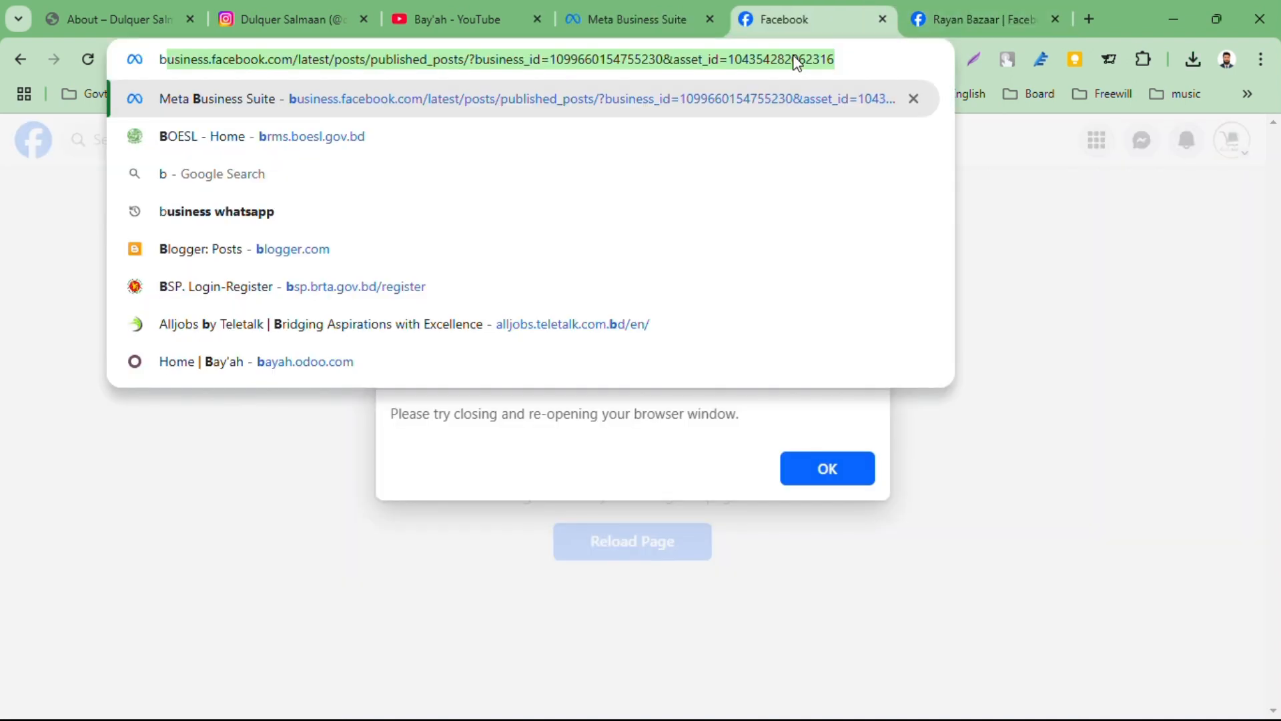
# Step: Open Meta Business Suite's published posts page, allowing its notifications, and switch the business asset to Rayan Bazaar, bazaar.com.bd
pyautogui.press('Return')
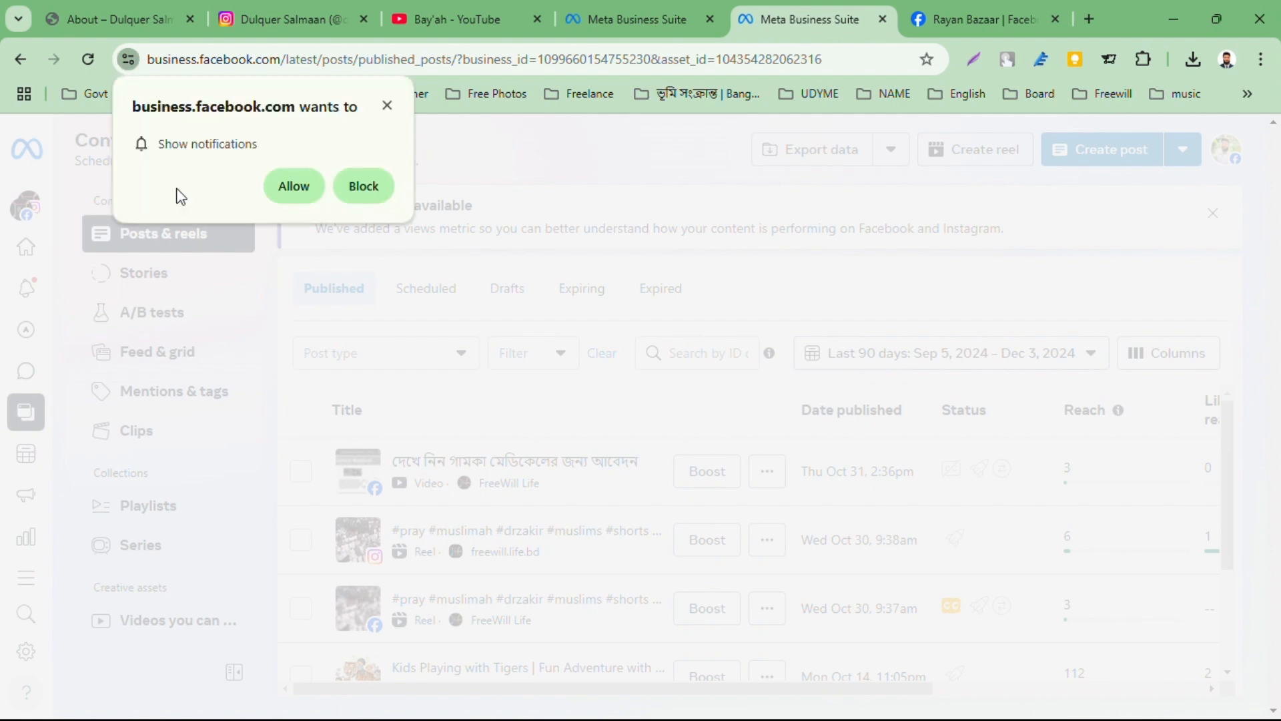
pyautogui.click(306, 184)
pyautogui.click(30, 220)
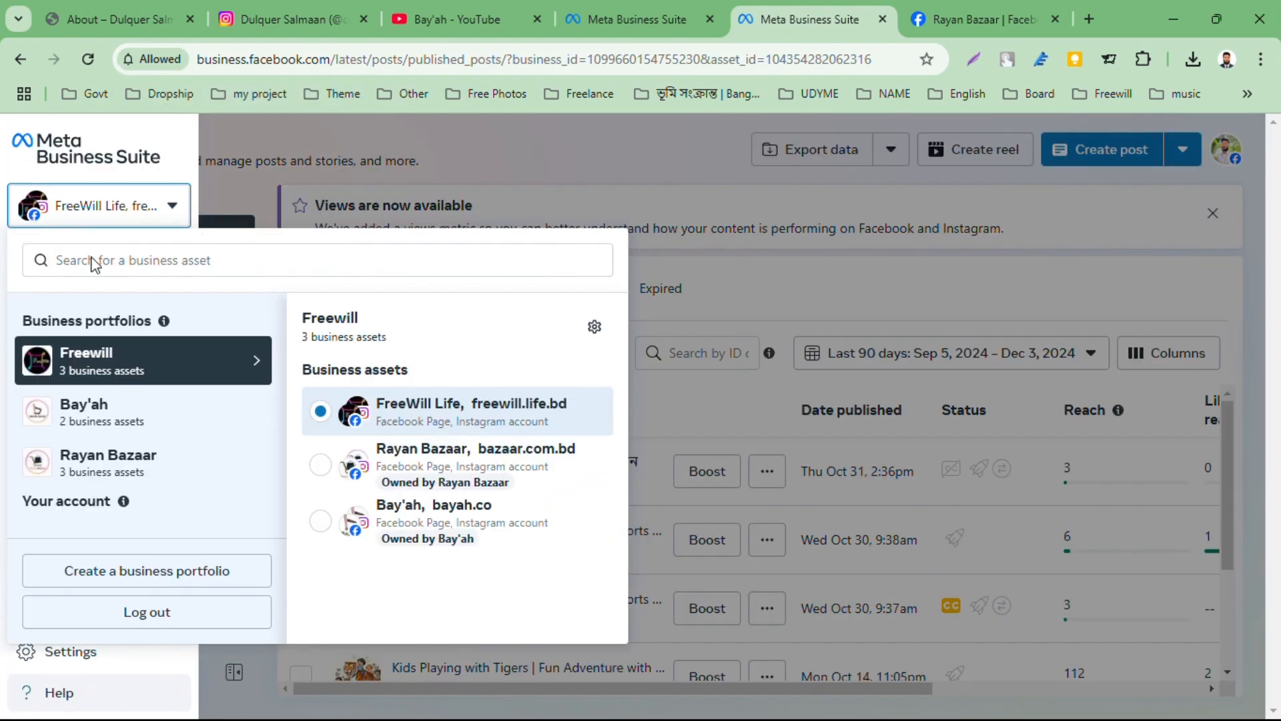
pyautogui.click(420, 479)
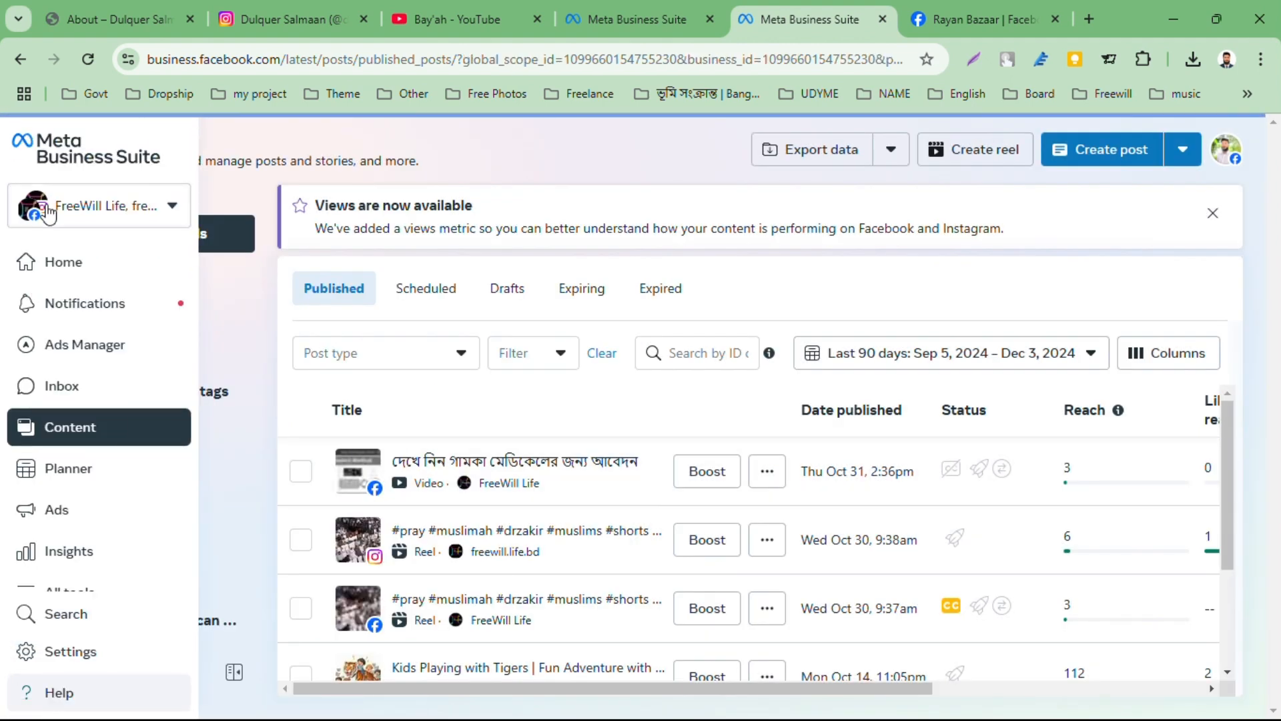
pyautogui.click(51, 217)
pyautogui.scroll(-1, 133, 374)
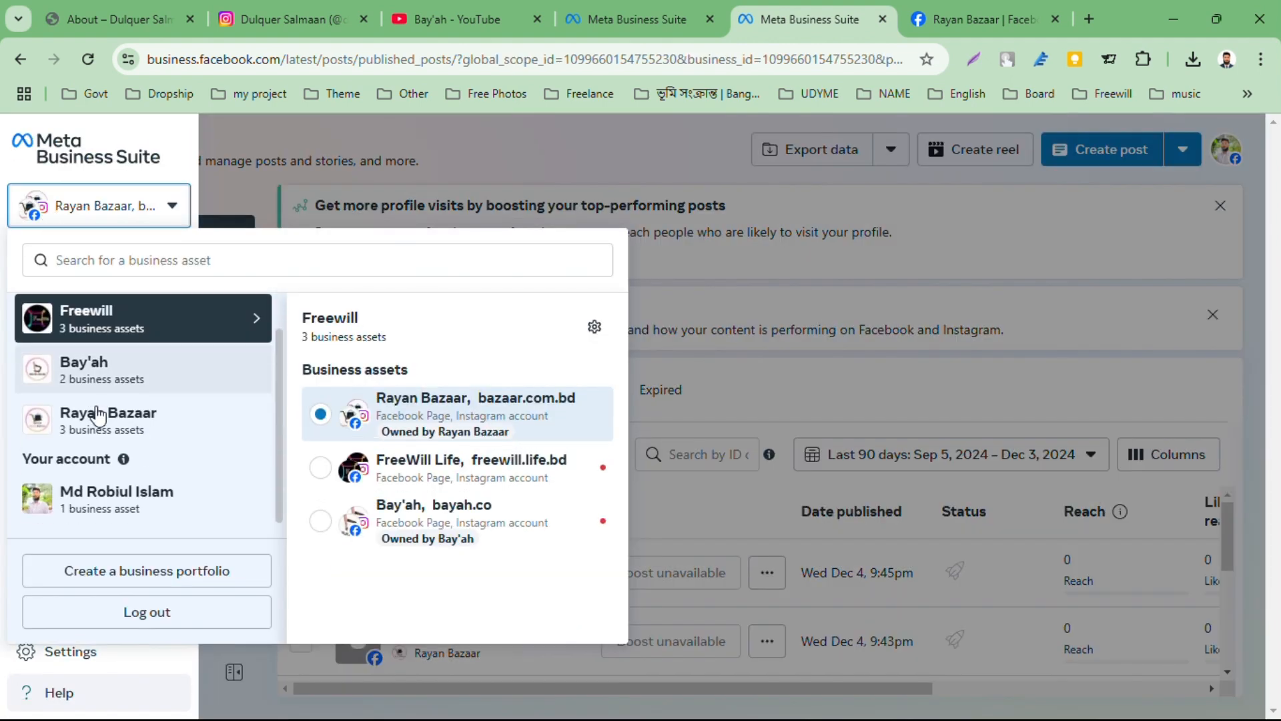
pyautogui.scroll(1, 171, 358)
pyautogui.click(558, 142)
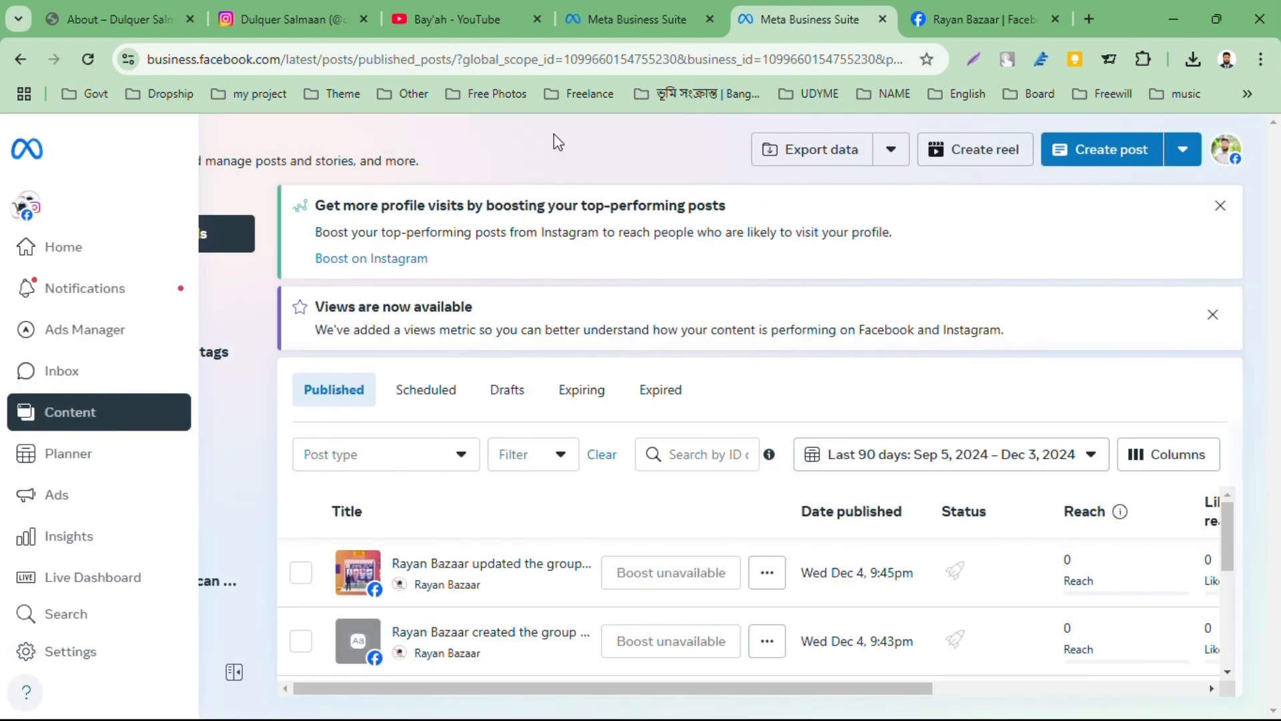
# Step: Look through Rayan Bazaar's published posts and reels for the group activity entries
pyautogui.scroll(-2, 380, 560)
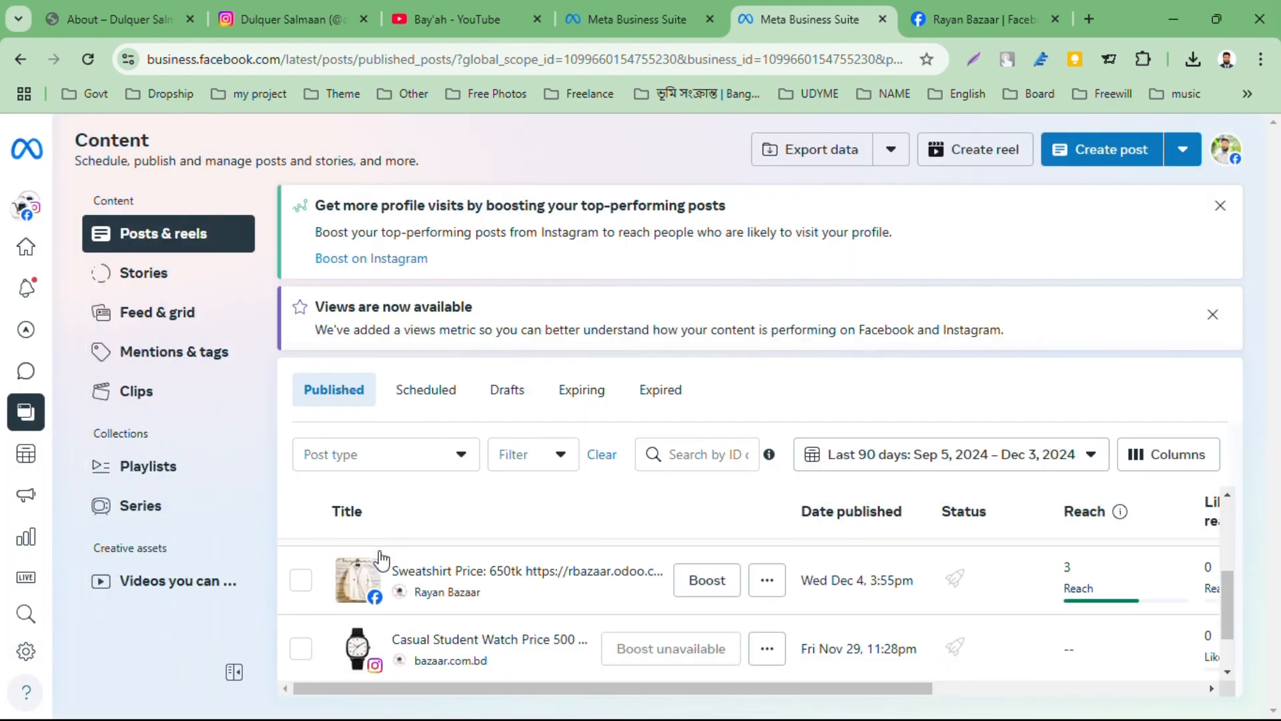
pyautogui.scroll(1, 380, 560)
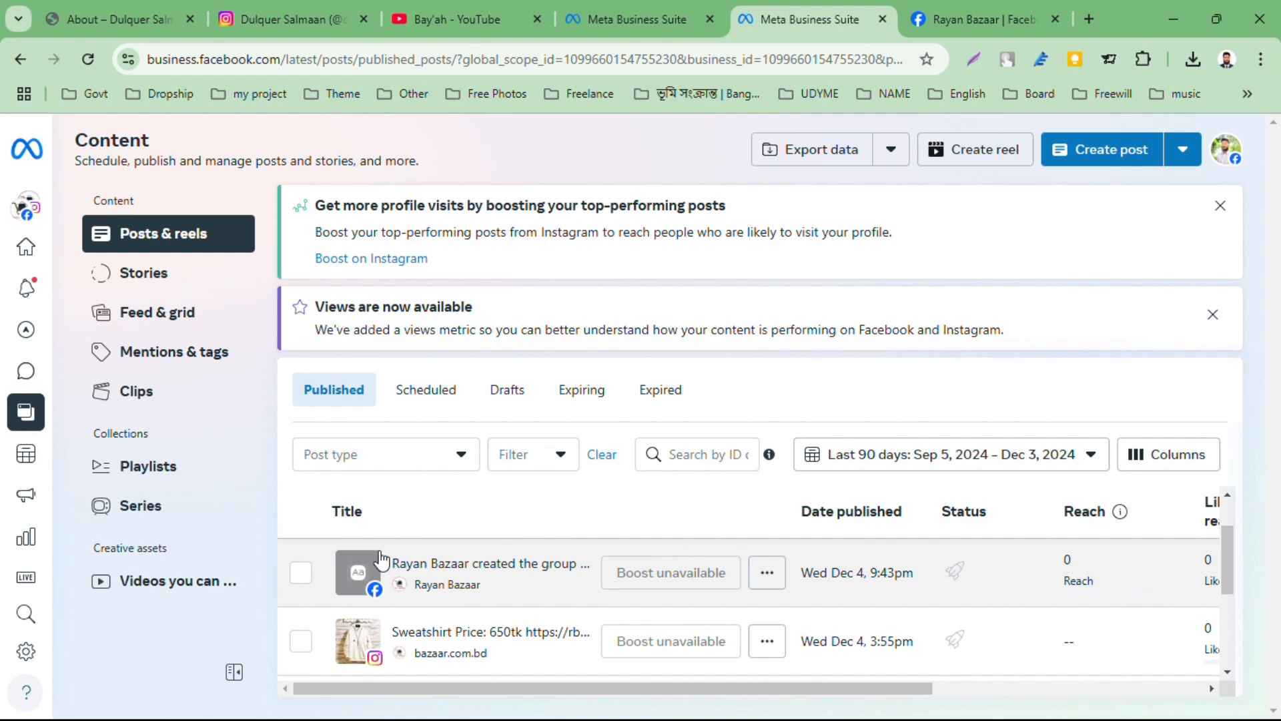
pyautogui.scroll(1, 380, 564)
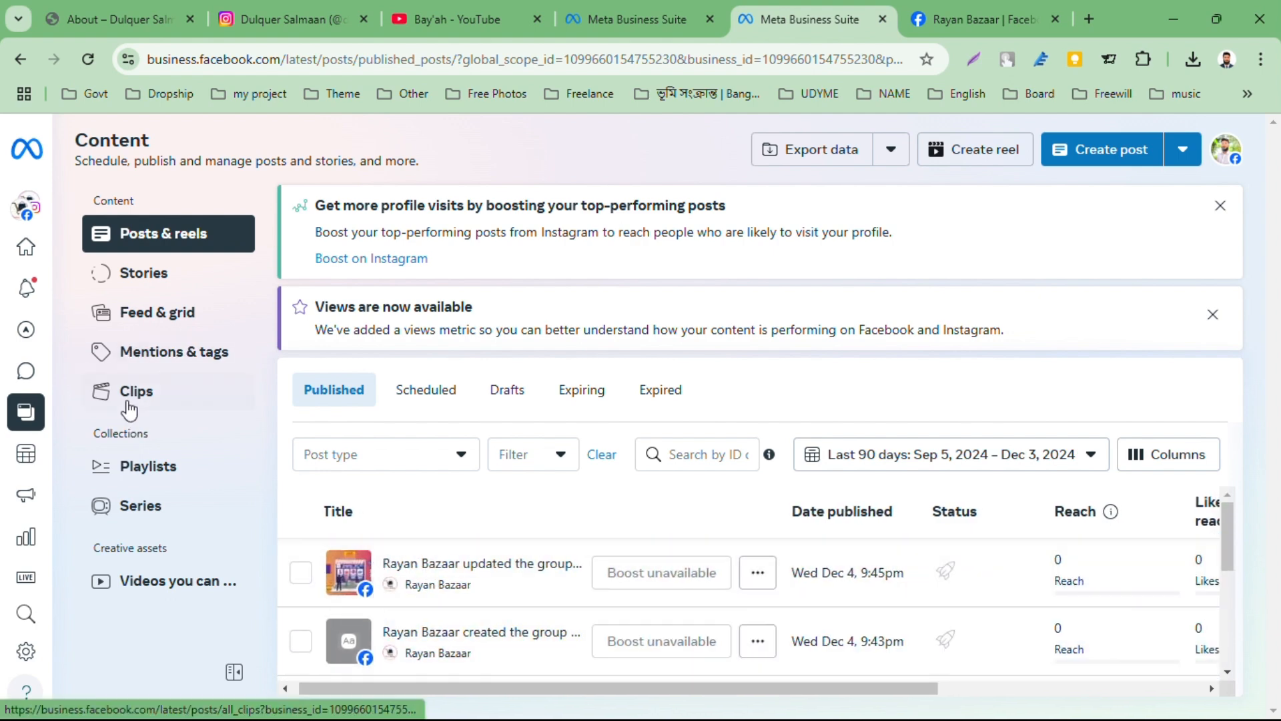
pyautogui.click(158, 237)
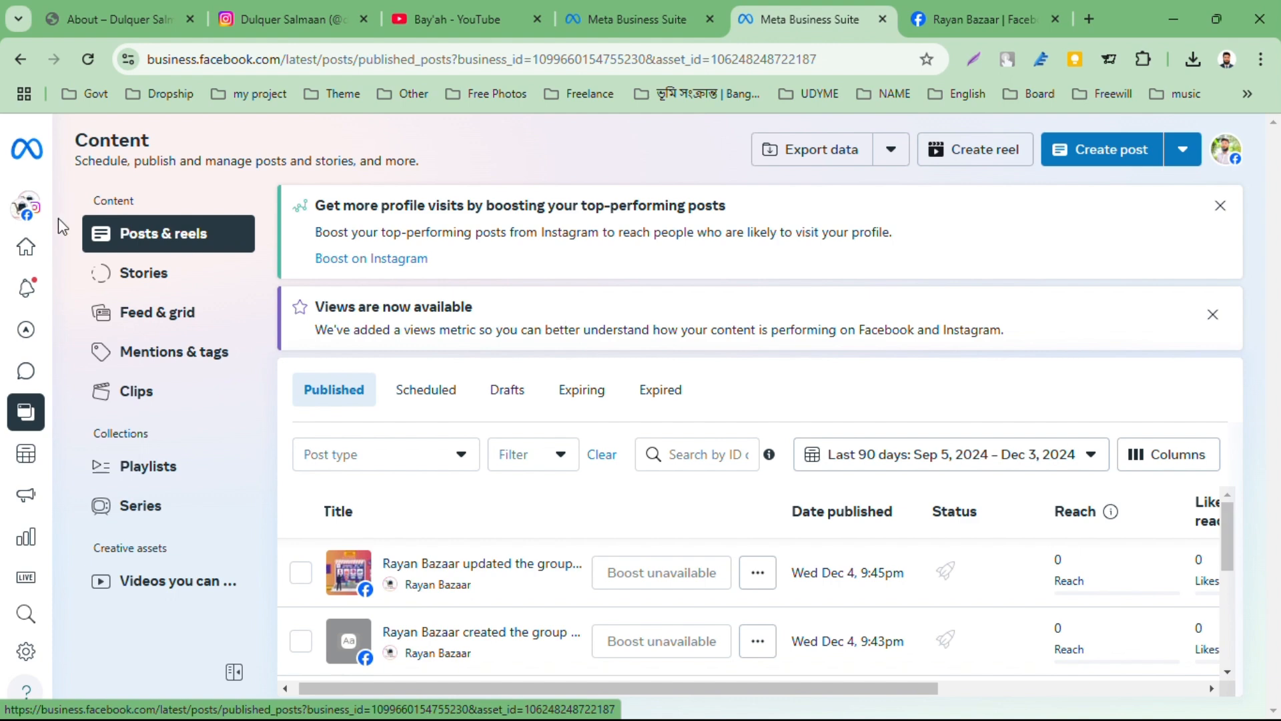
# Step: Go to Rayan Bazaar's Business Suite home and start creating a new post for its Facebook Page and Instagram account
pyautogui.click(32, 266)
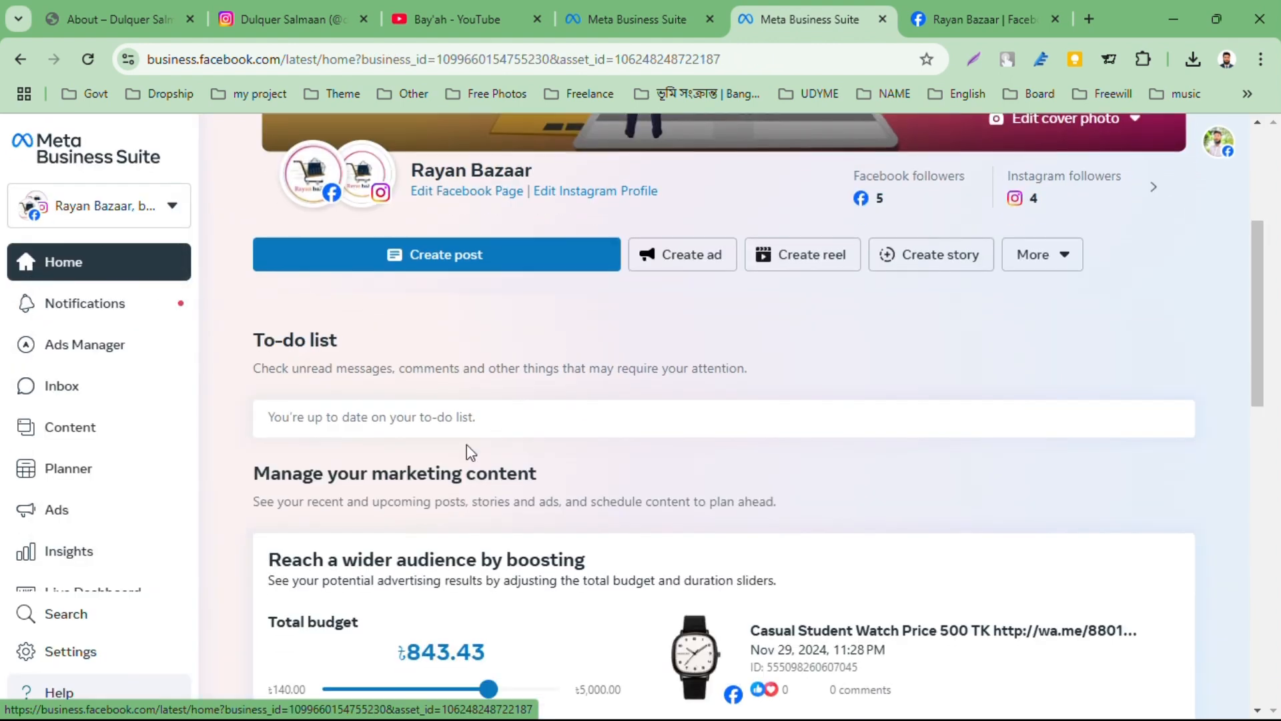
pyautogui.scroll(2, 480, 461)
pyautogui.scroll(-10, 502, 494)
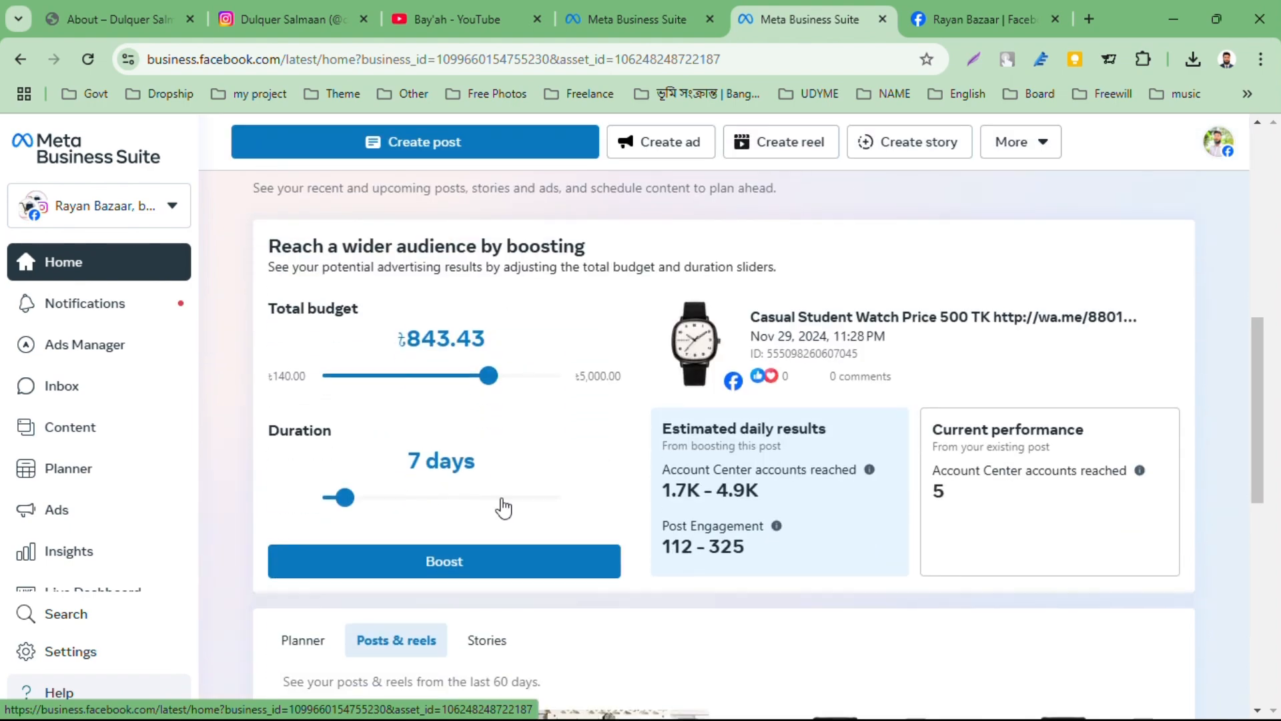
pyautogui.scroll(10, 502, 494)
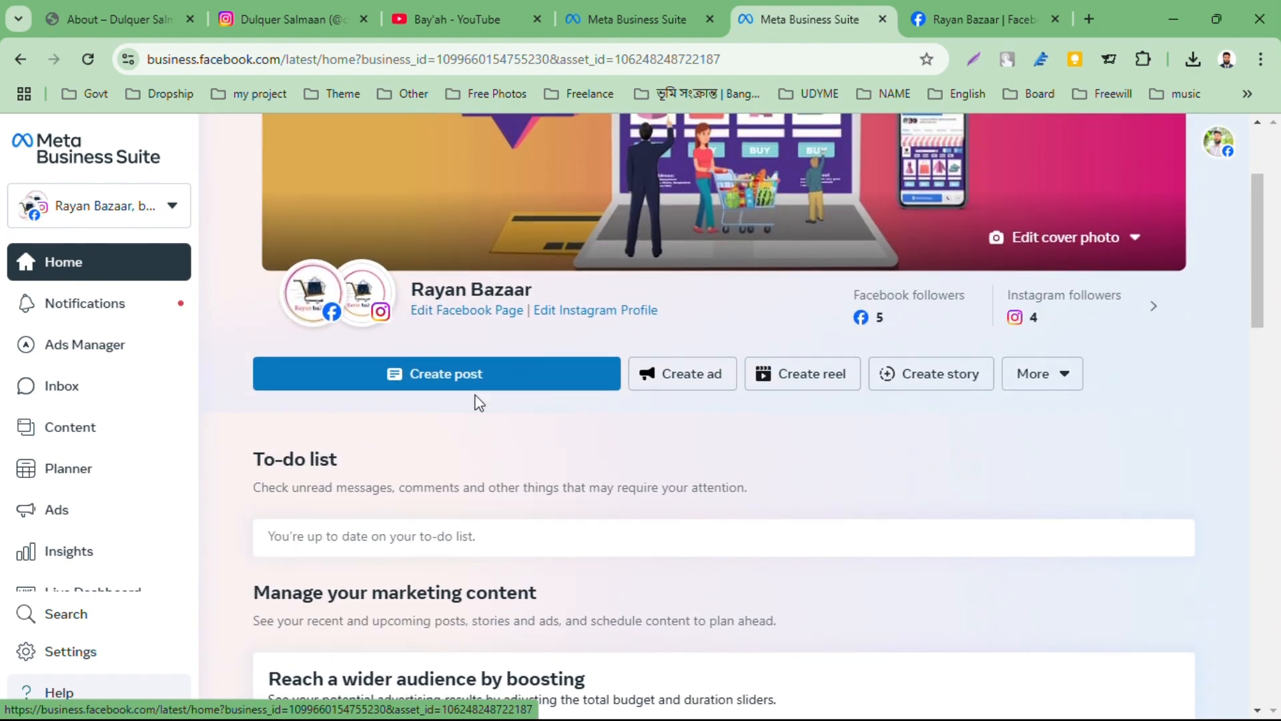
pyautogui.click(471, 378)
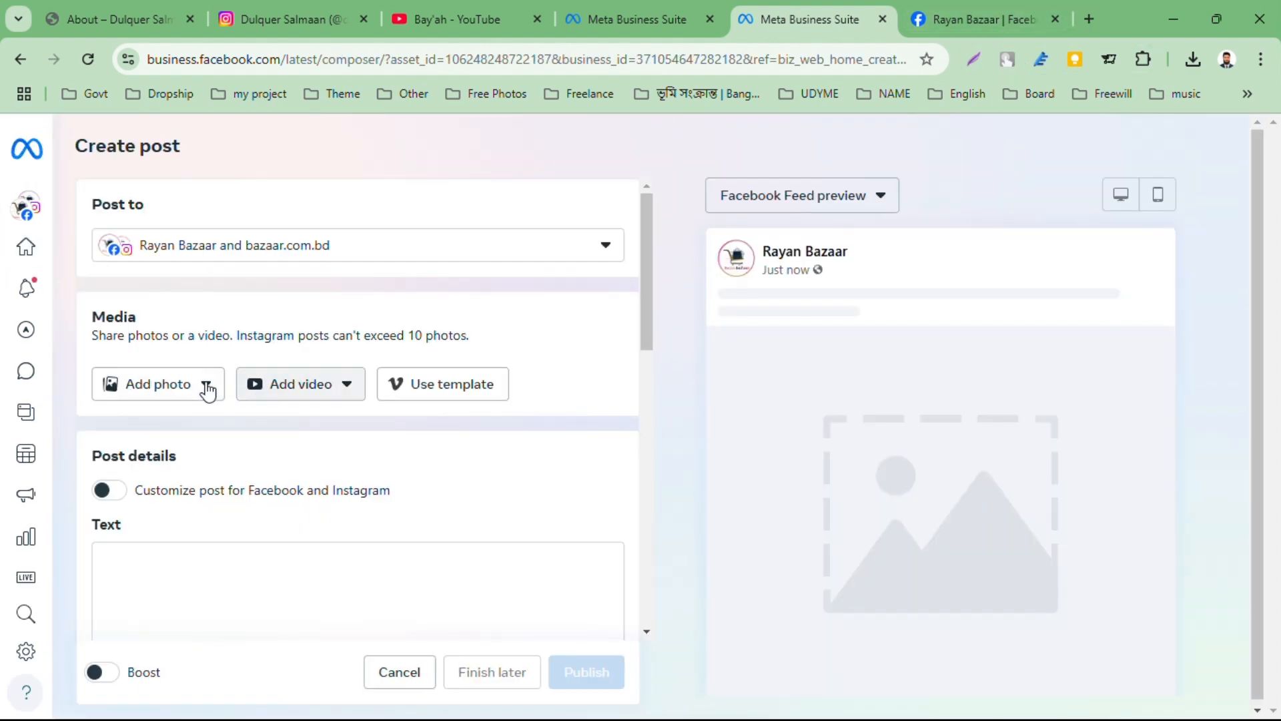
# Step: Open rbazaar.odoo.com in a new tab and browse its Products page to the China Lilen Readymade Kurti Shirt
pyautogui.click(1092, 16)
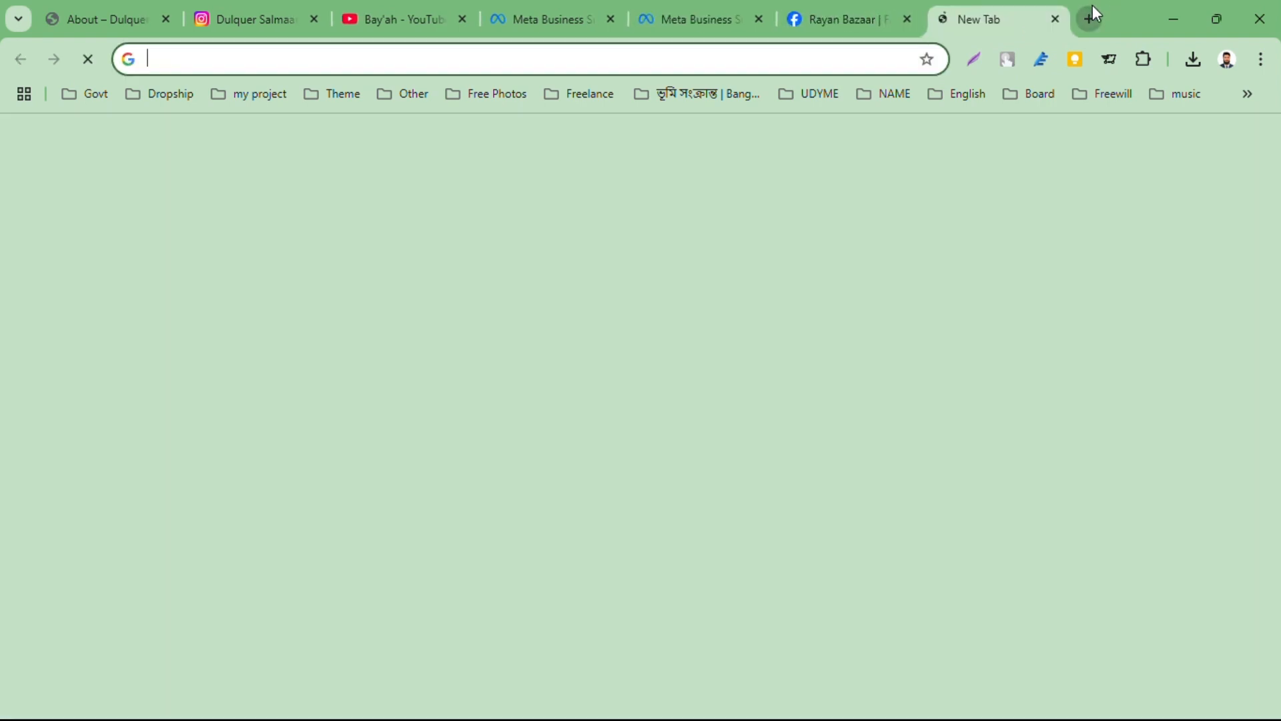
pyautogui.write('rbazaar.odoo.com')
pyautogui.press('Return')
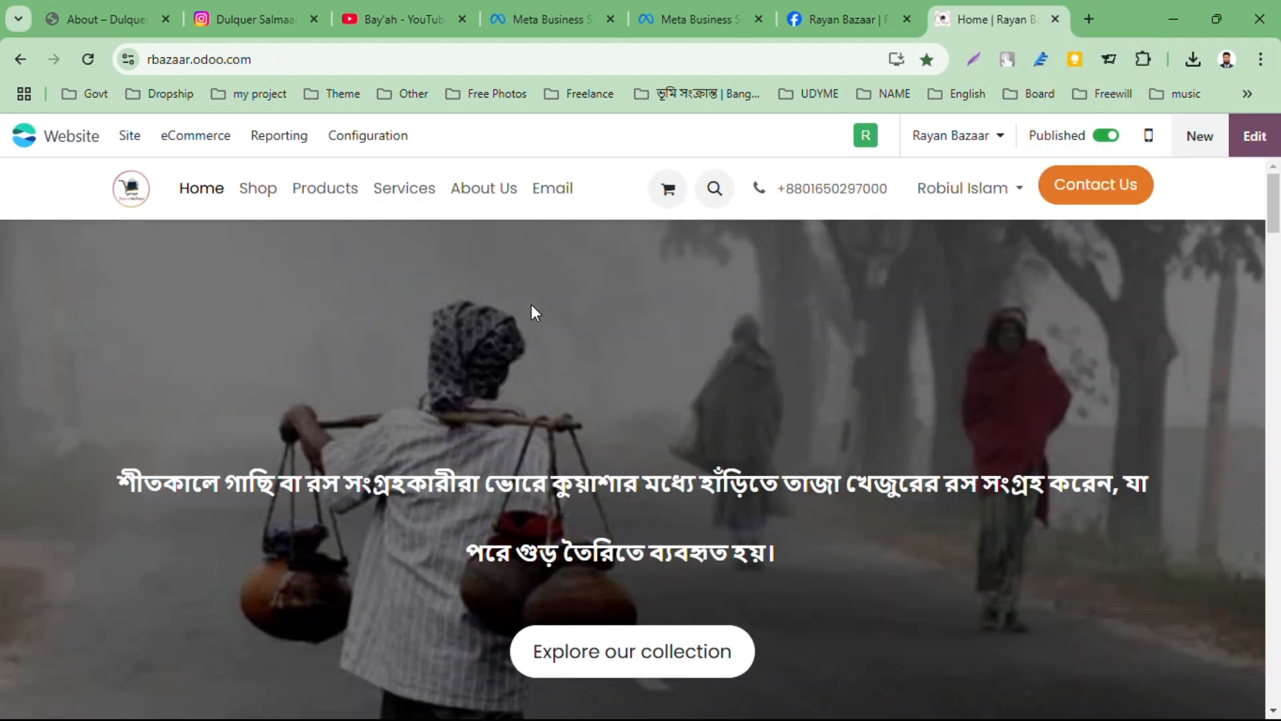
pyautogui.click(327, 195)
pyautogui.scroll(-10, 727, 500)
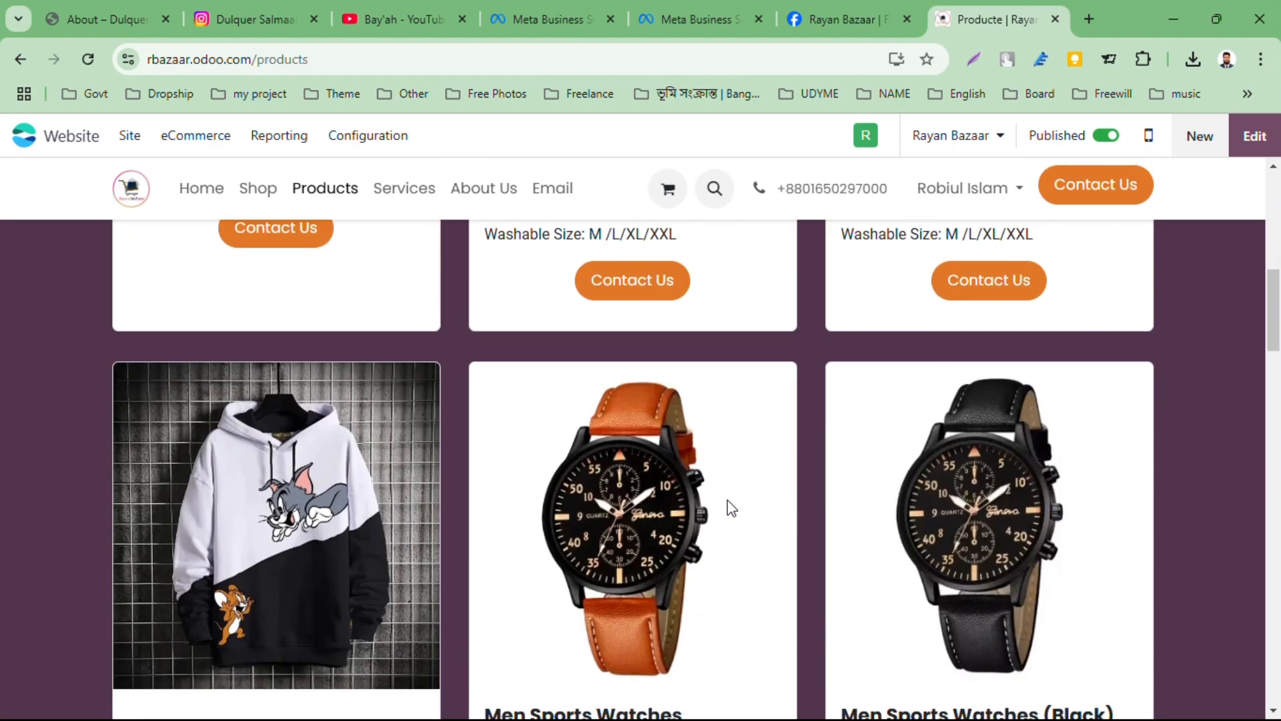
pyautogui.scroll(-6, 727, 499)
pyautogui.scroll(5, 727, 500)
pyautogui.scroll(-8, 728, 499)
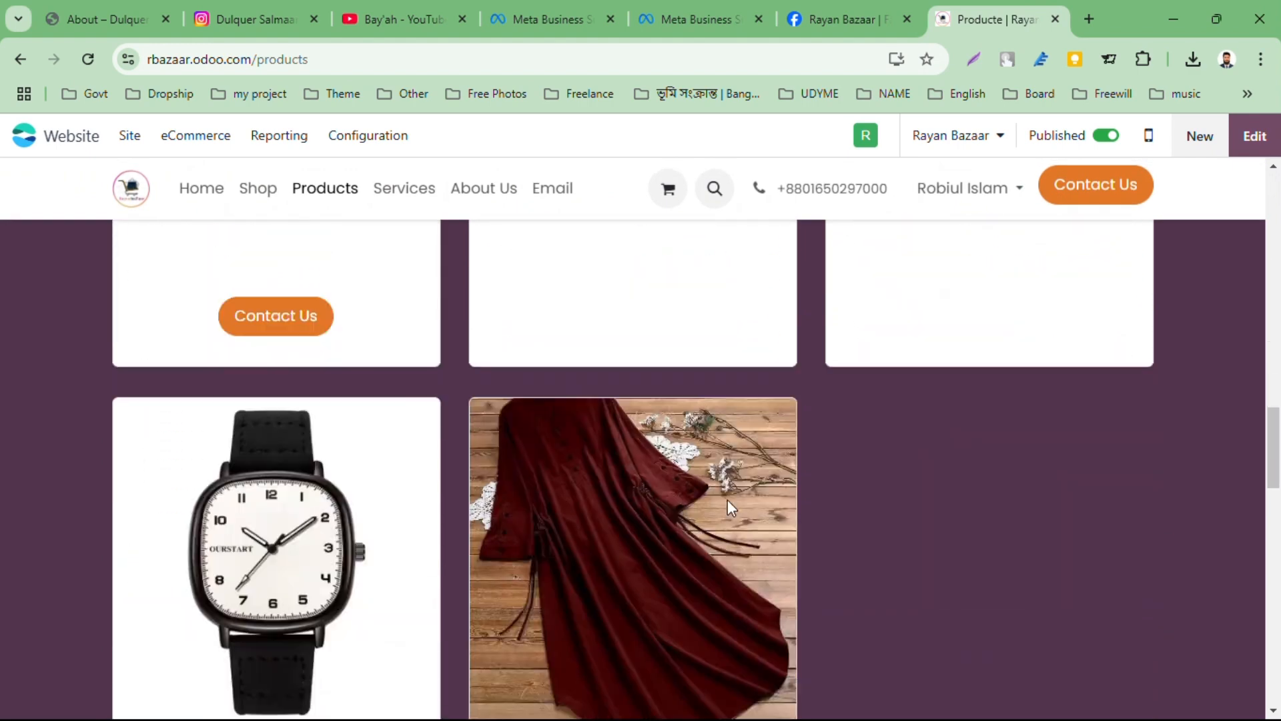
pyautogui.scroll(-4, 727, 499)
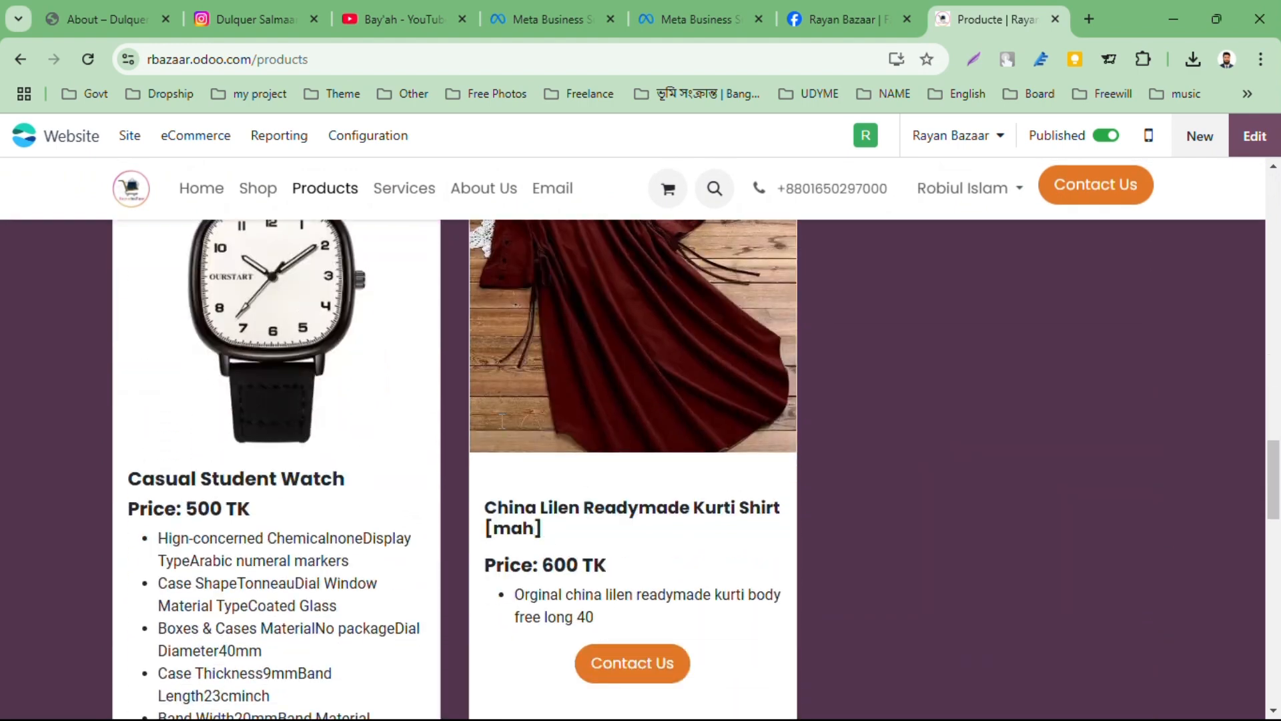
pyautogui.click(503, 20)
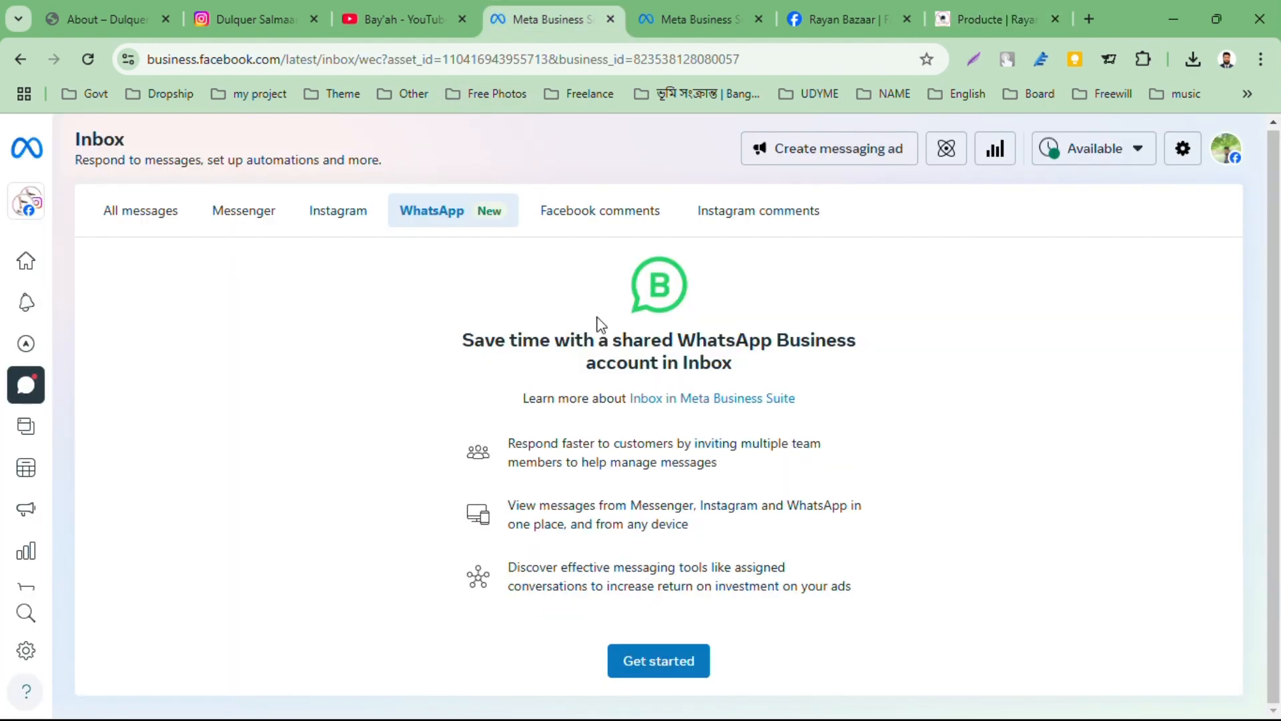
pyautogui.click(798, 20)
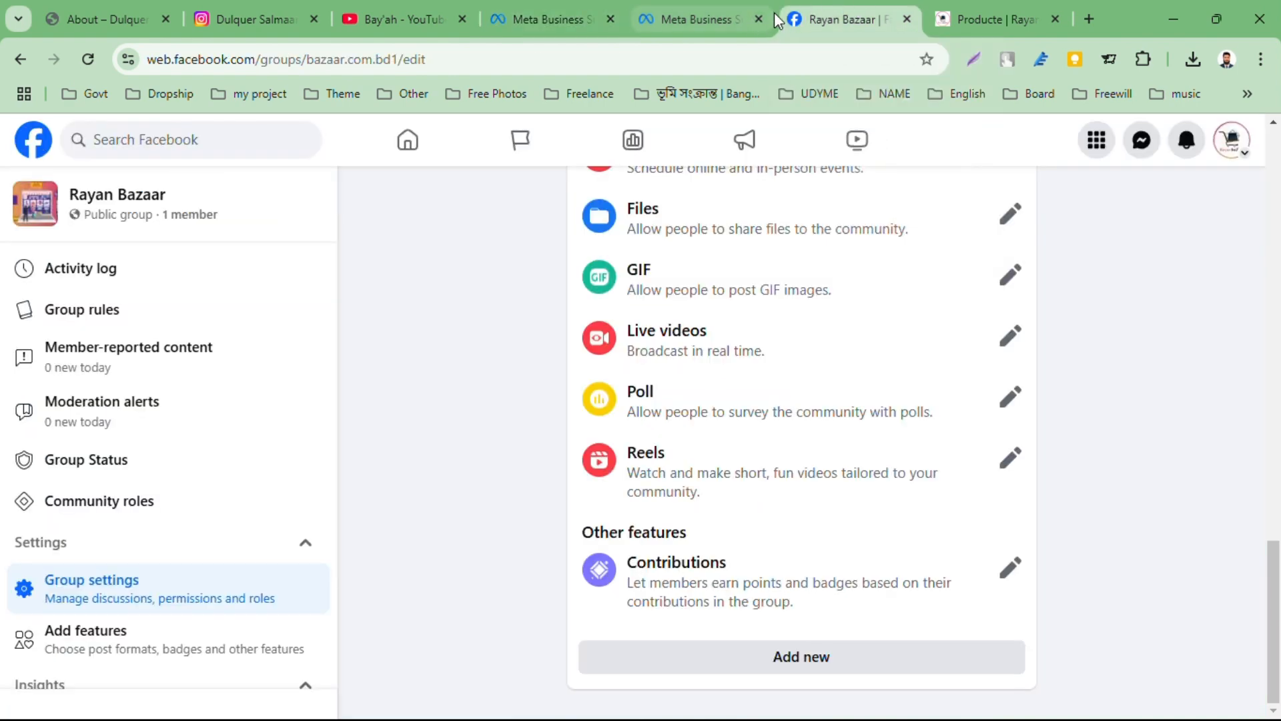
pyautogui.click(771, 15)
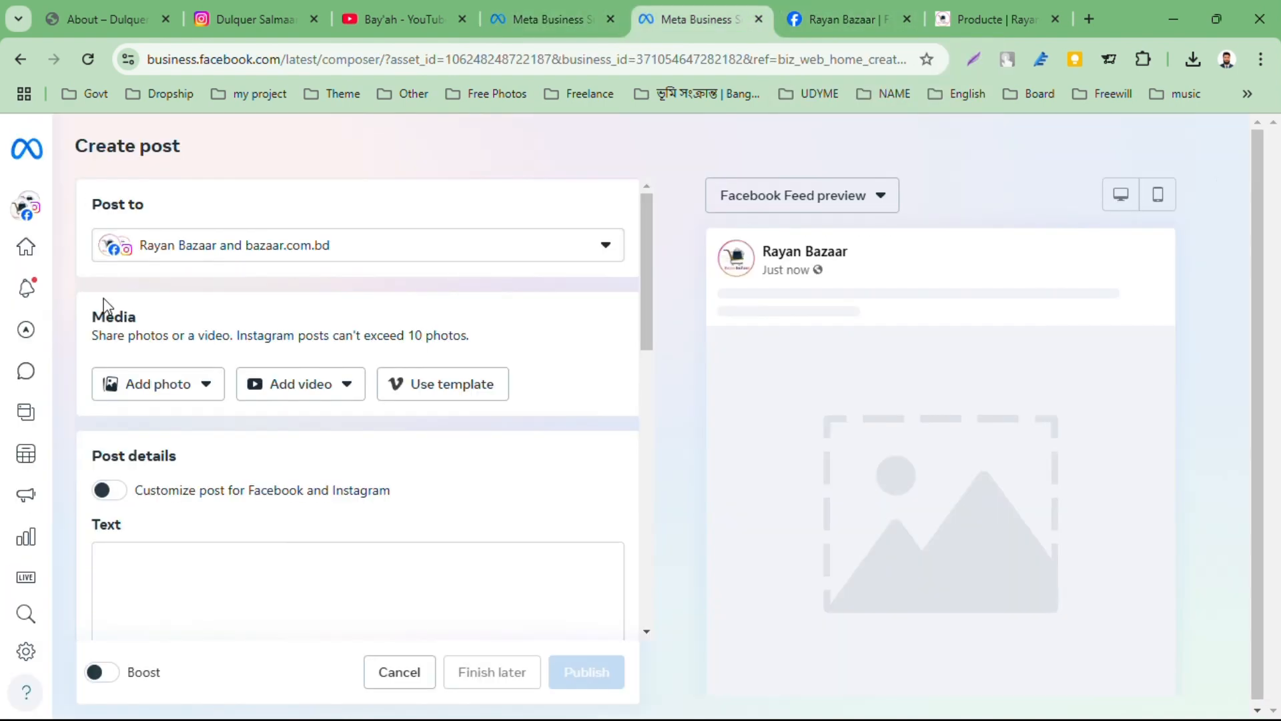
# Step: Copy the China Lilen Readymade Kurti Shirt's title, price and description from the website's Products page
pyautogui.moveTo(56, 465)
pyautogui.click(938, 15)
pyautogui.scroll(-1, 662, 507)
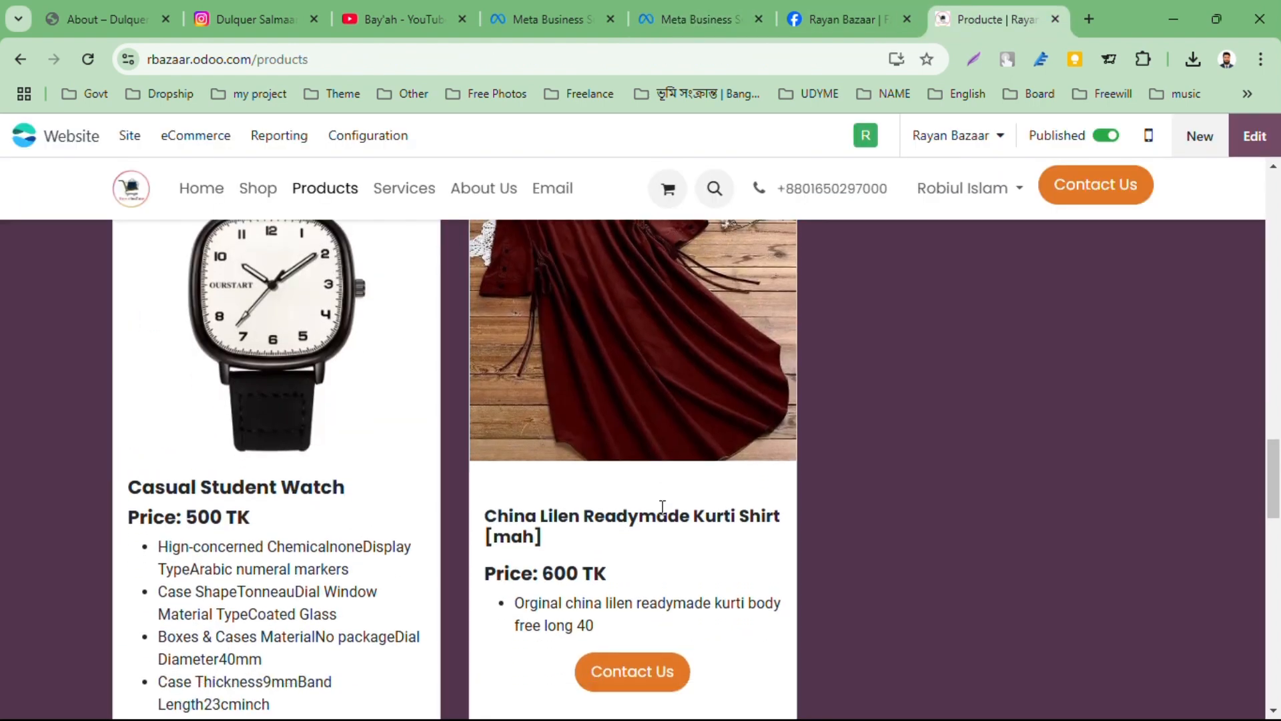
pyautogui.moveTo(600, 613); pyautogui.dragTo(486, 507)
pyautogui.hotkey('ctrl', 'c')
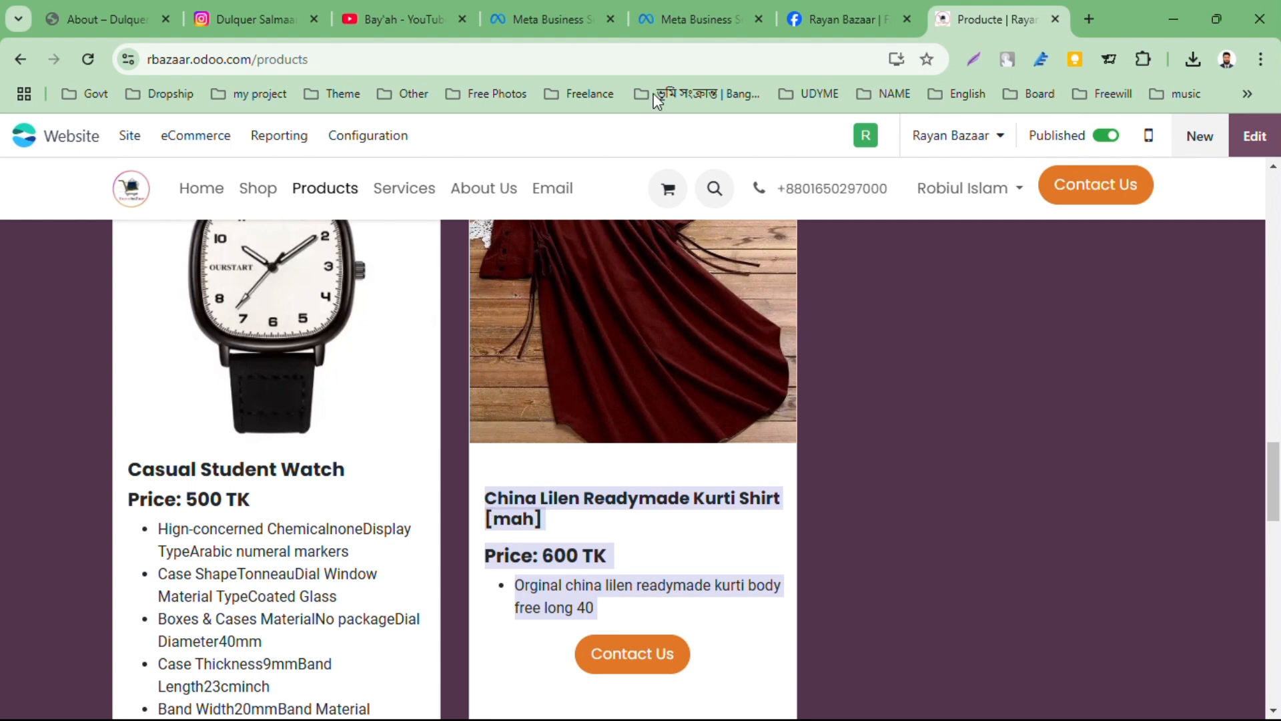
# Step: Return to the Create post page and upload the maroon kurti photo 64fd3854ded4a7.65179771 from the Downloads folder
pyautogui.click(820, 16)
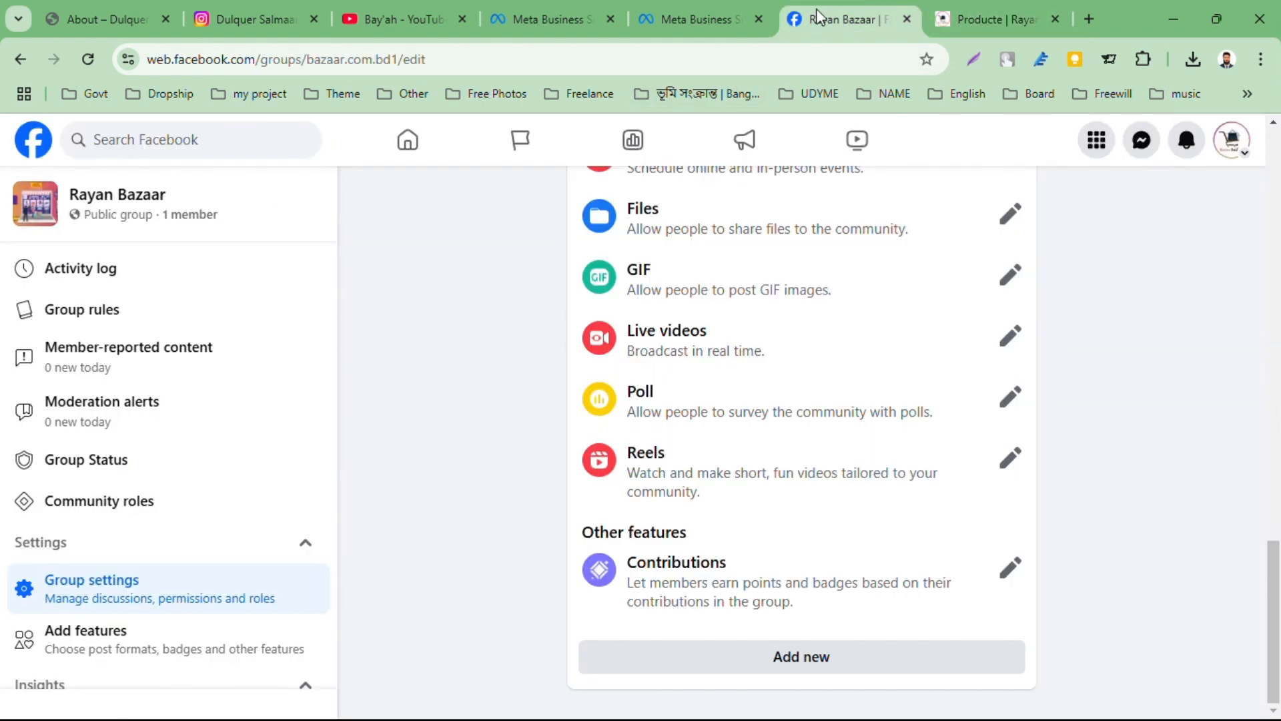
pyautogui.click(767, 18)
pyautogui.click(212, 400)
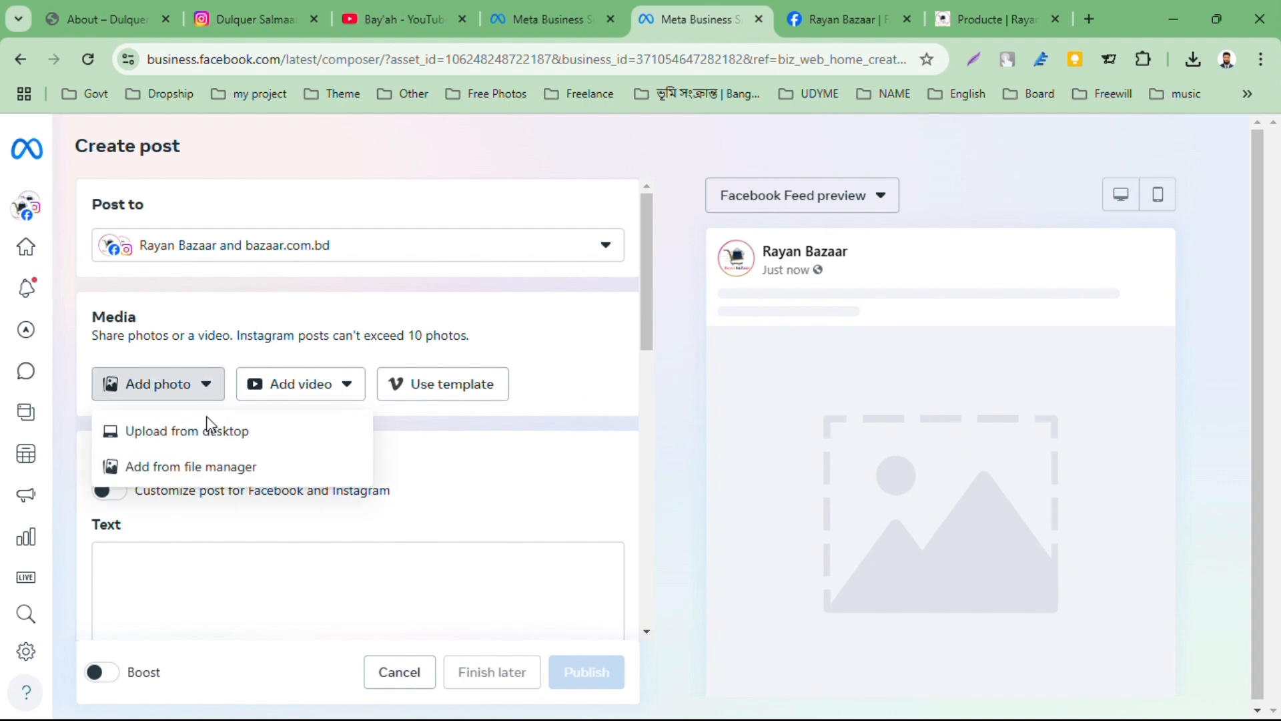
pyautogui.click(191, 432)
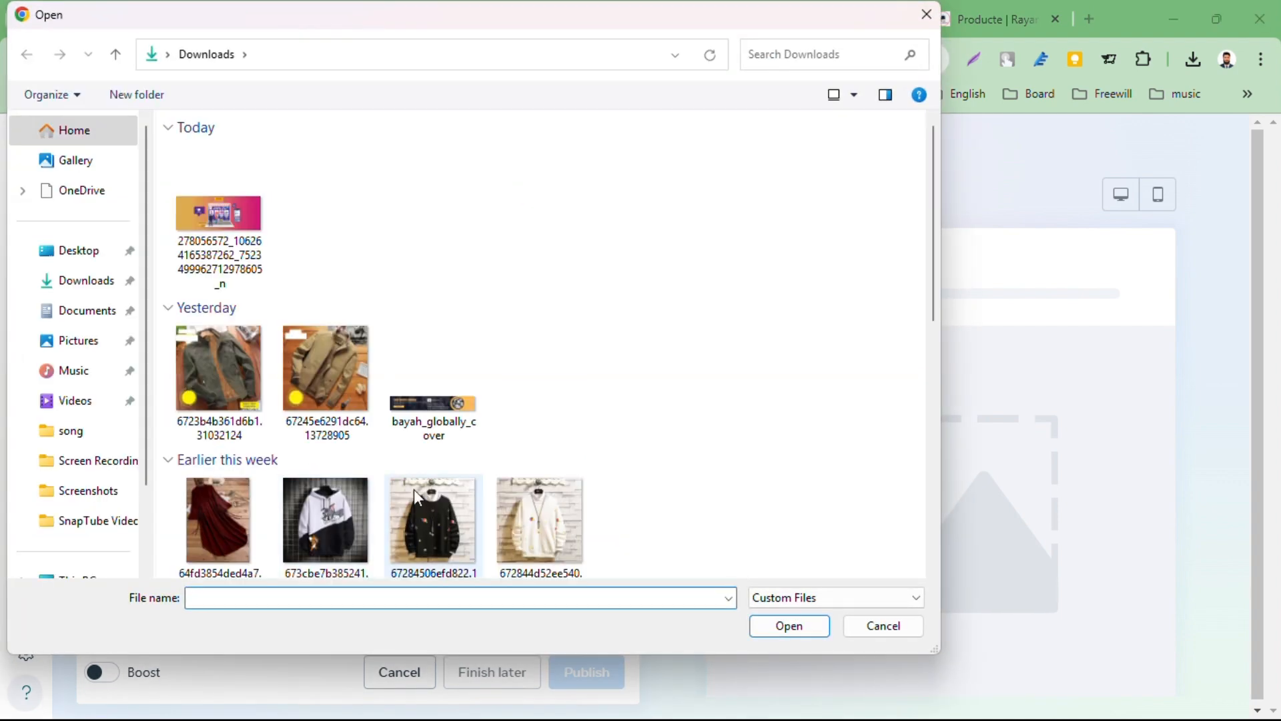
pyautogui.scroll(-4, 370, 358)
pyautogui.scroll(4, 309, 221)
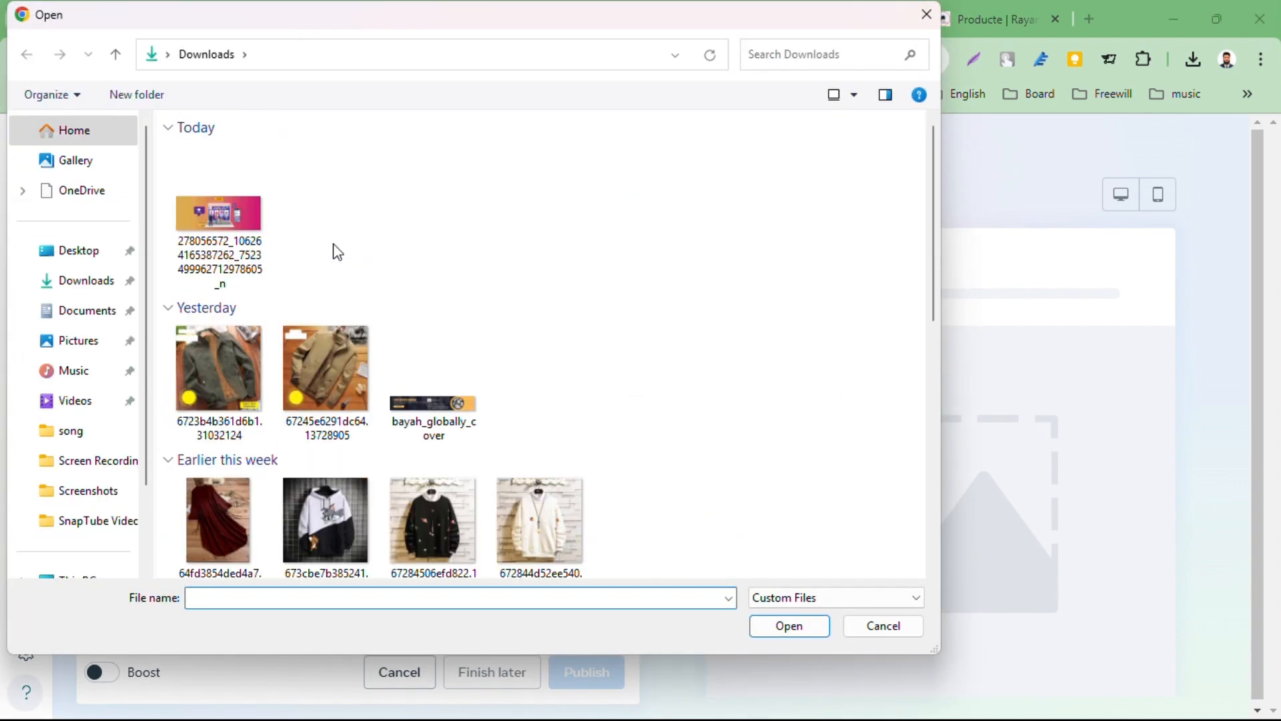
pyautogui.doubleClick(215, 494)
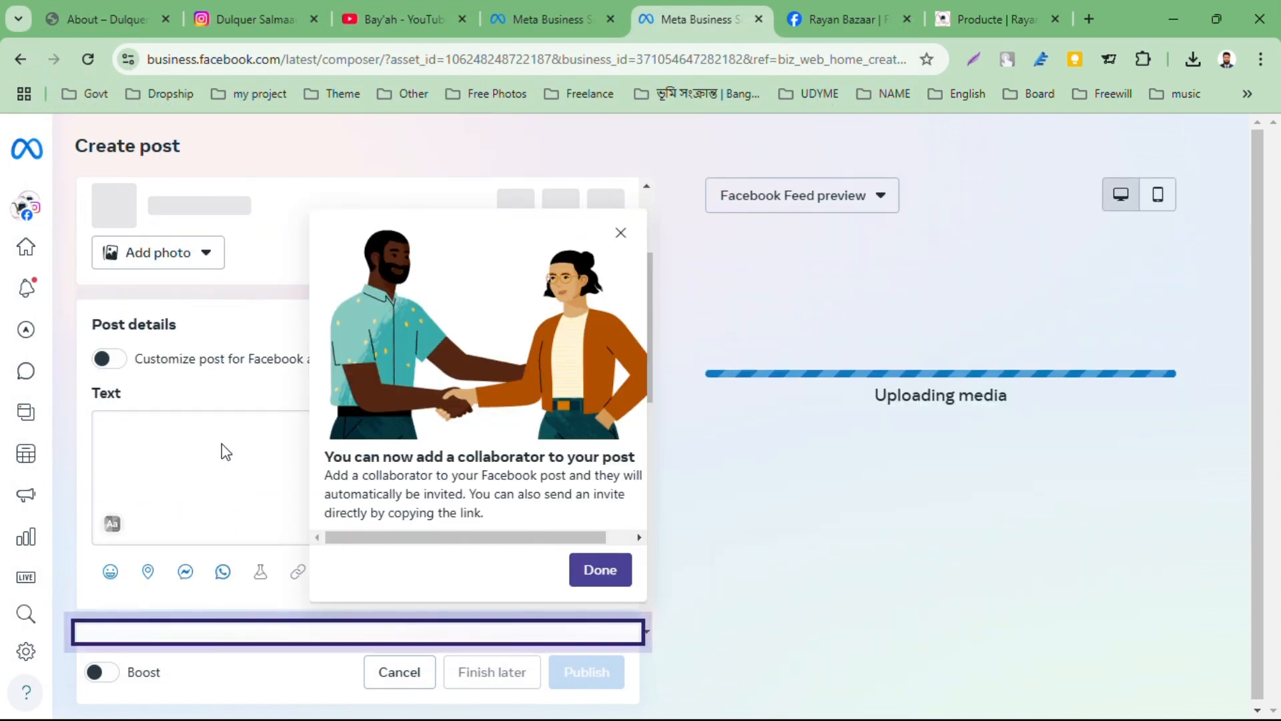
# Step: Paste the copied kurti details as the post text with a blank line after the price, and dismiss the collaborator tip
pyautogui.click(191, 419)
pyautogui.hotkey('ctrl', 'v')
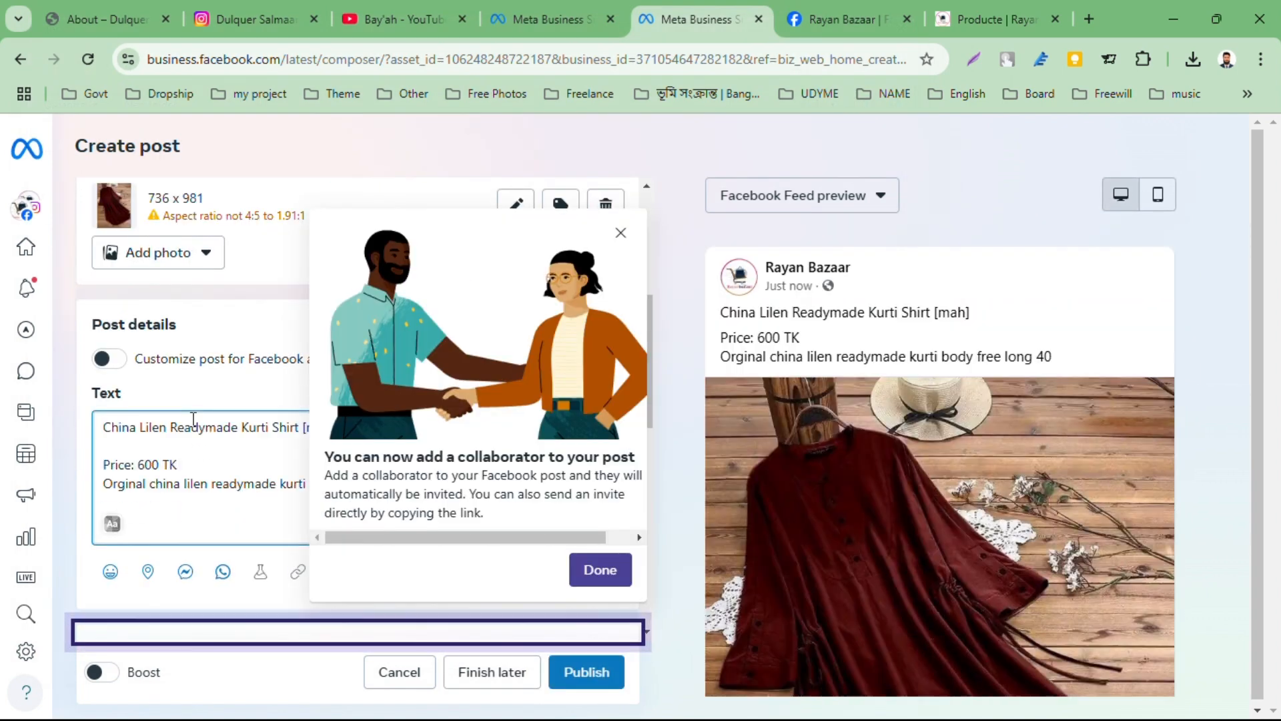
pyautogui.press('Right')
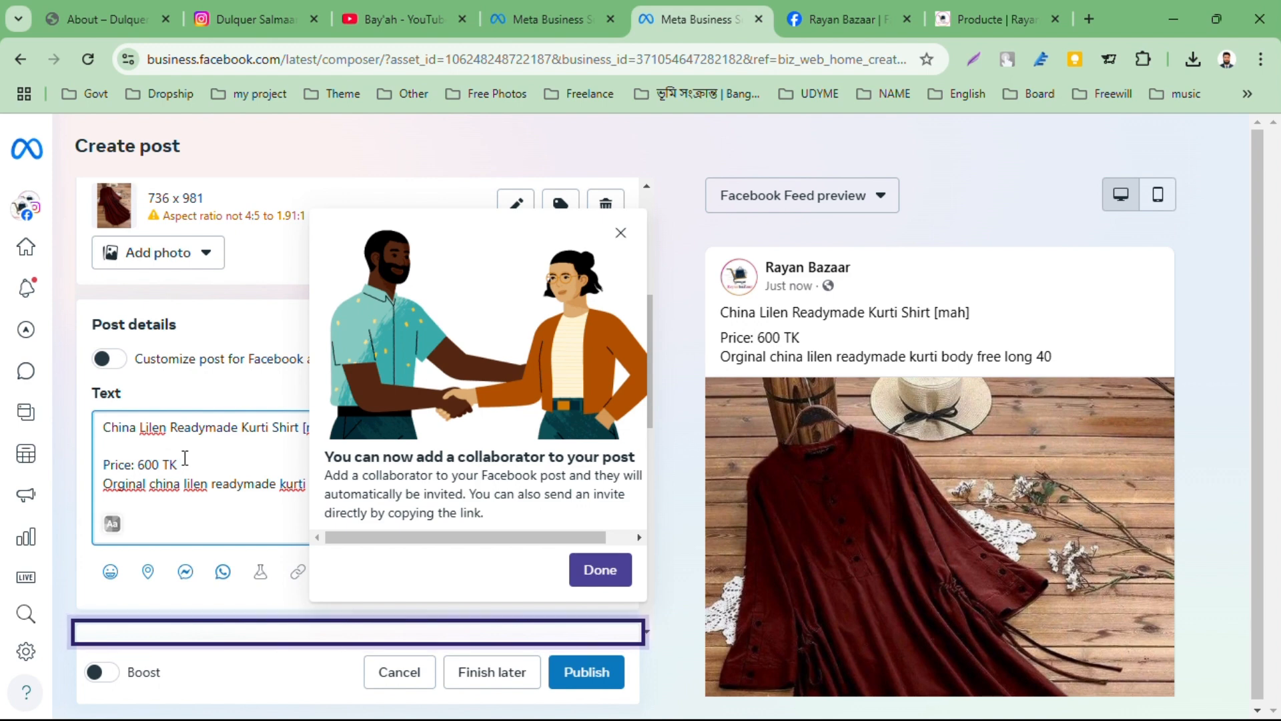
pyautogui.press('Return')
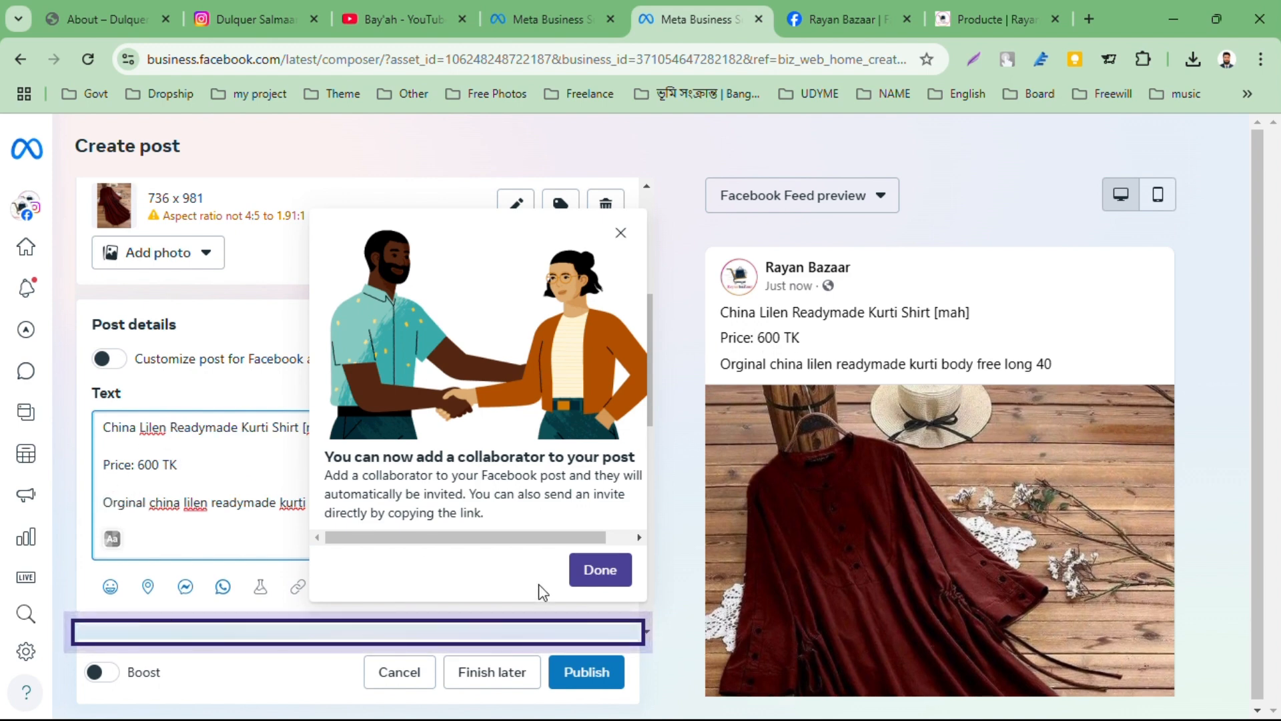
pyautogui.click(588, 569)
pyautogui.scroll(5, 407, 260)
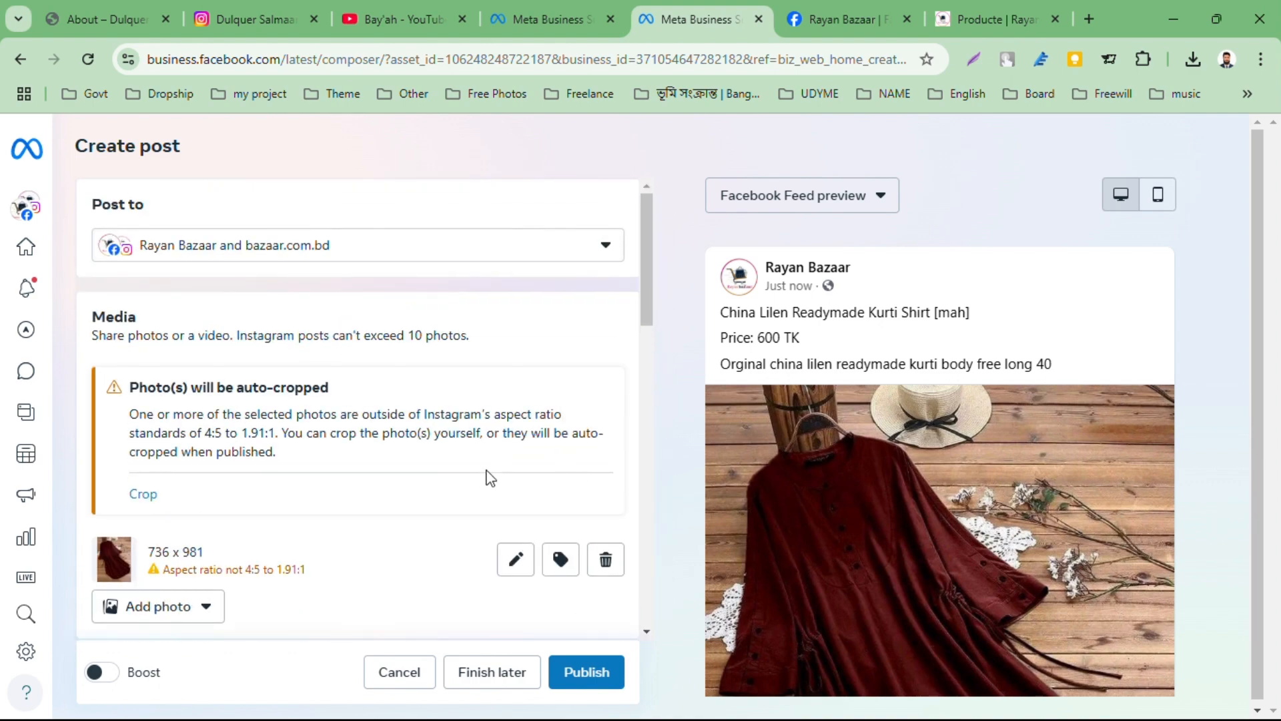
pyautogui.scroll(-1, 491, 478)
# Step: Browse the Rayan Bazaar website's Products and Shop pages for another product to post
pyautogui.click(954, 13)
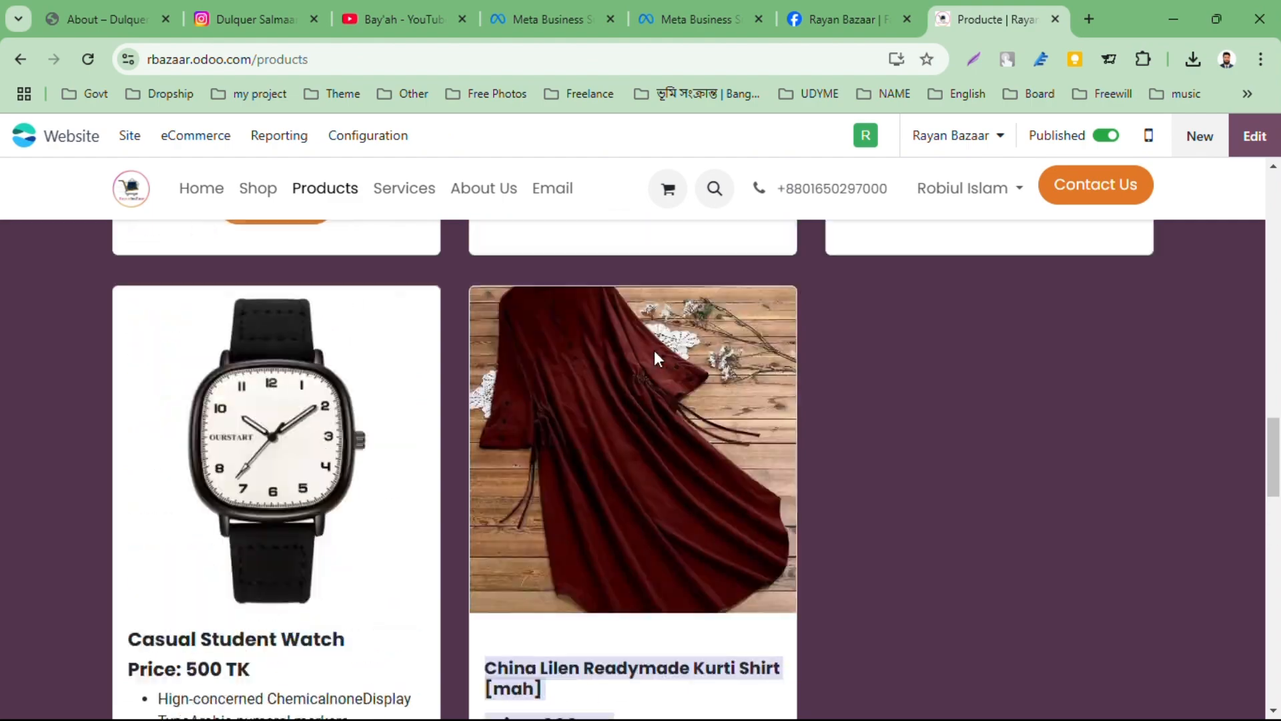
pyautogui.scroll(8, 654, 359)
pyautogui.scroll(-13, 738, 567)
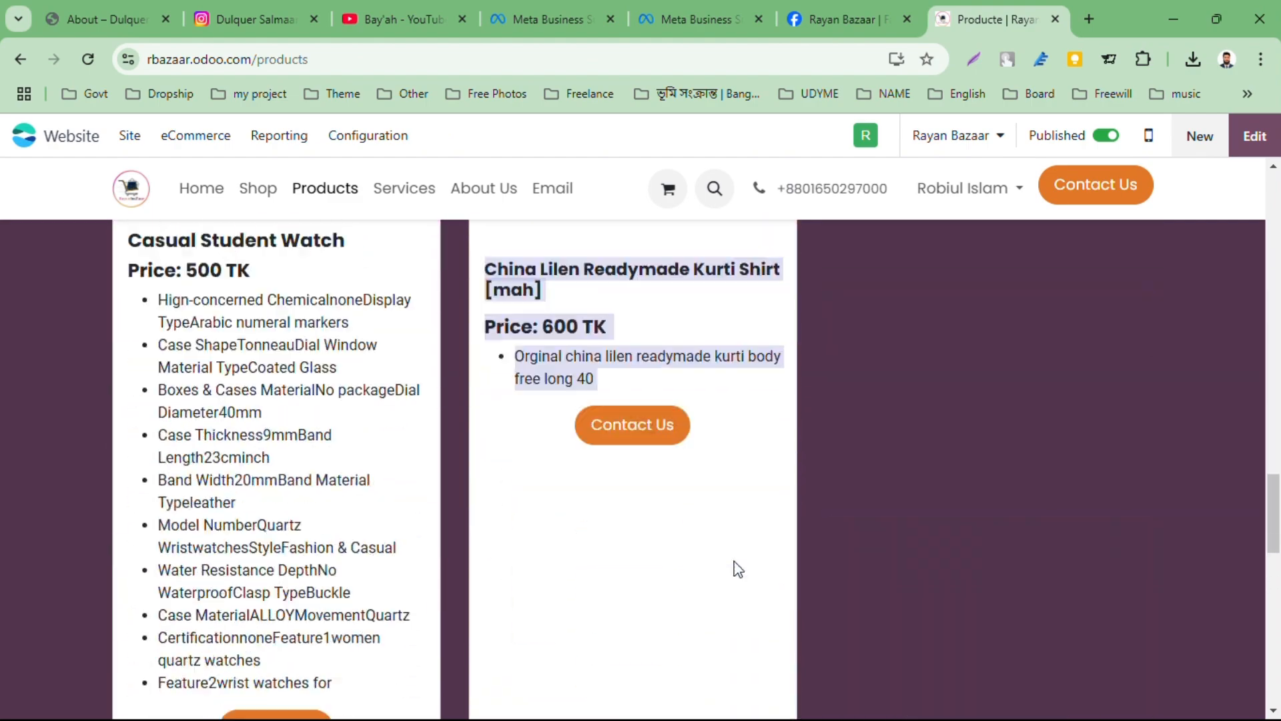
pyautogui.scroll(-4, 737, 569)
pyautogui.scroll(15, 734, 564)
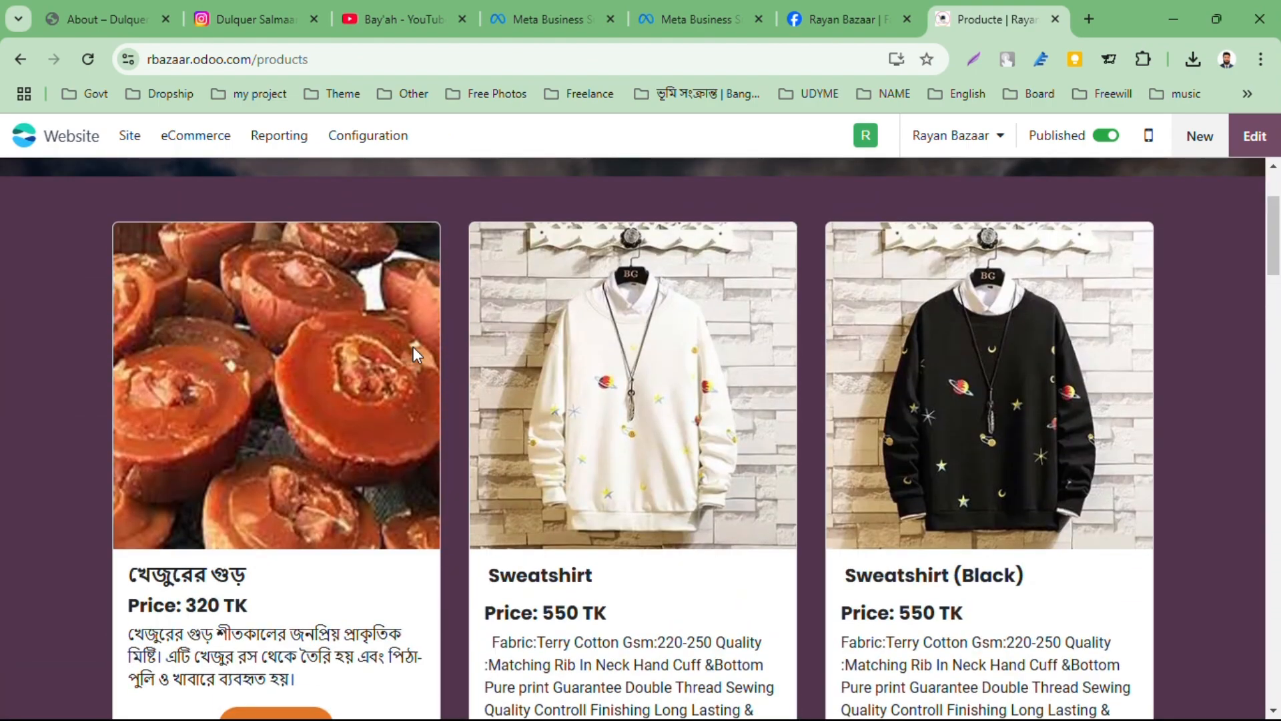
pyautogui.scroll(-3, 414, 347)
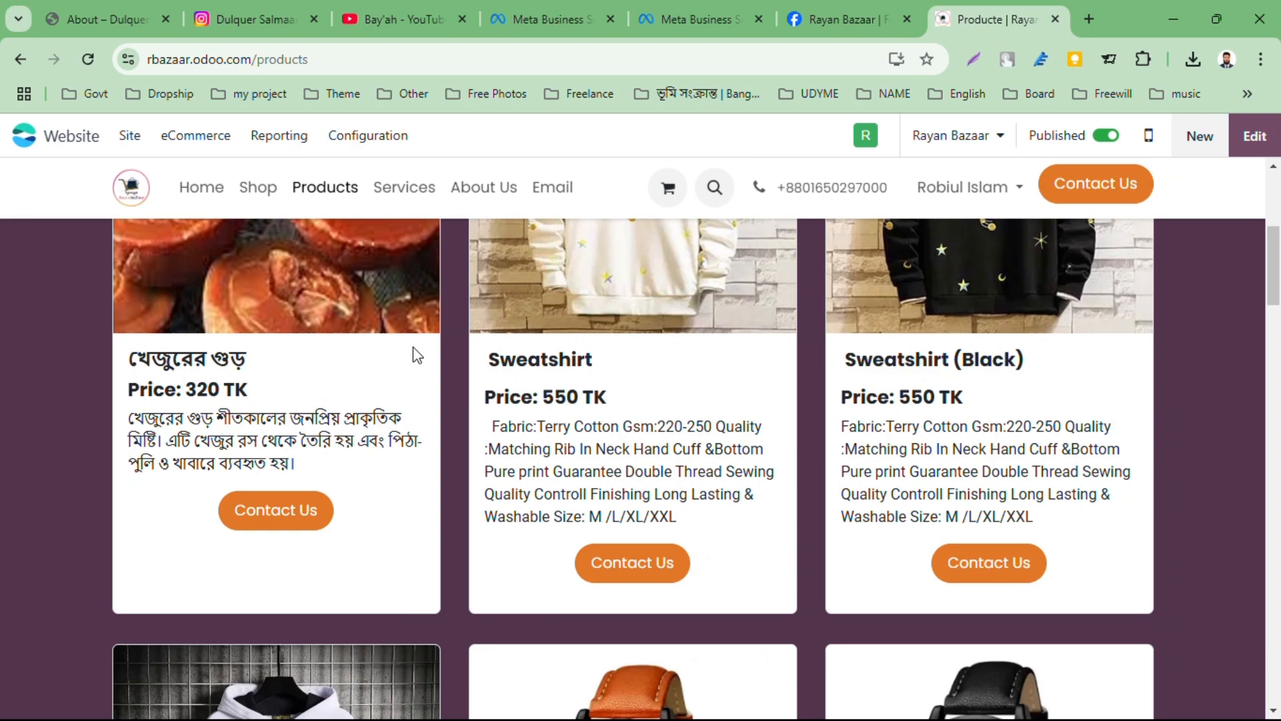
pyautogui.click(254, 200)
pyautogui.scroll(-3, 935, 443)
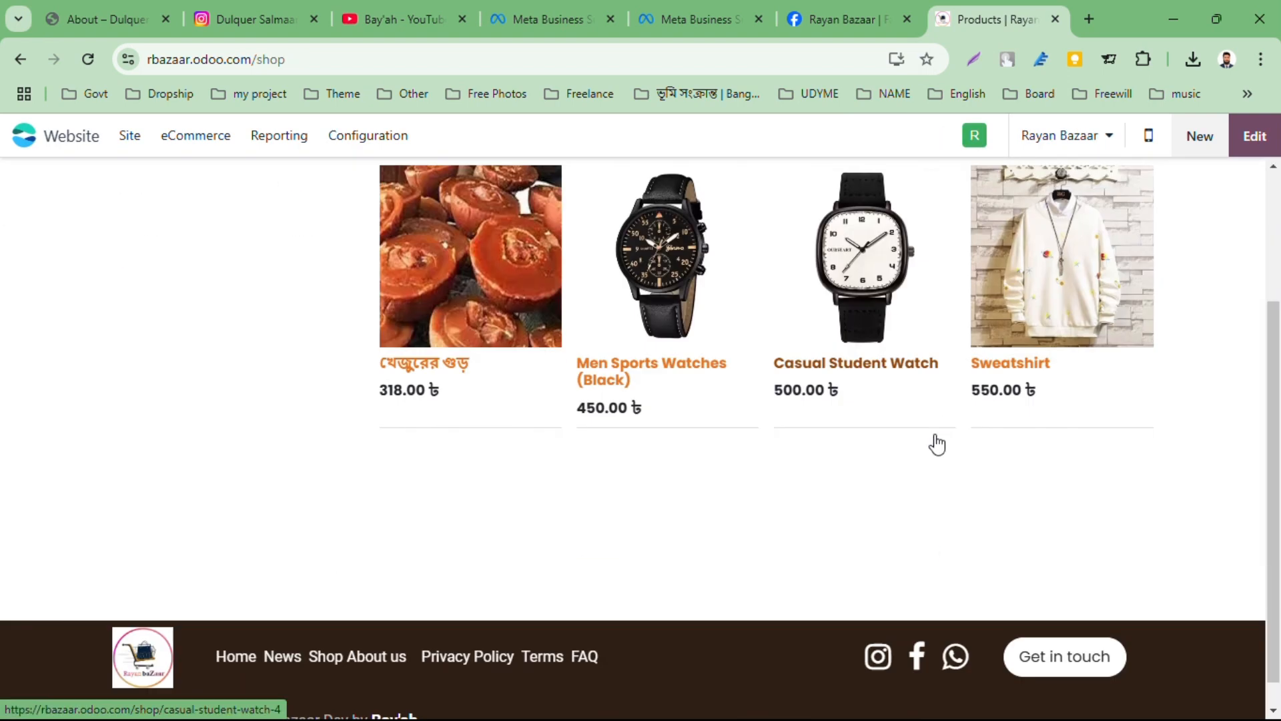
pyautogui.scroll(3, 938, 444)
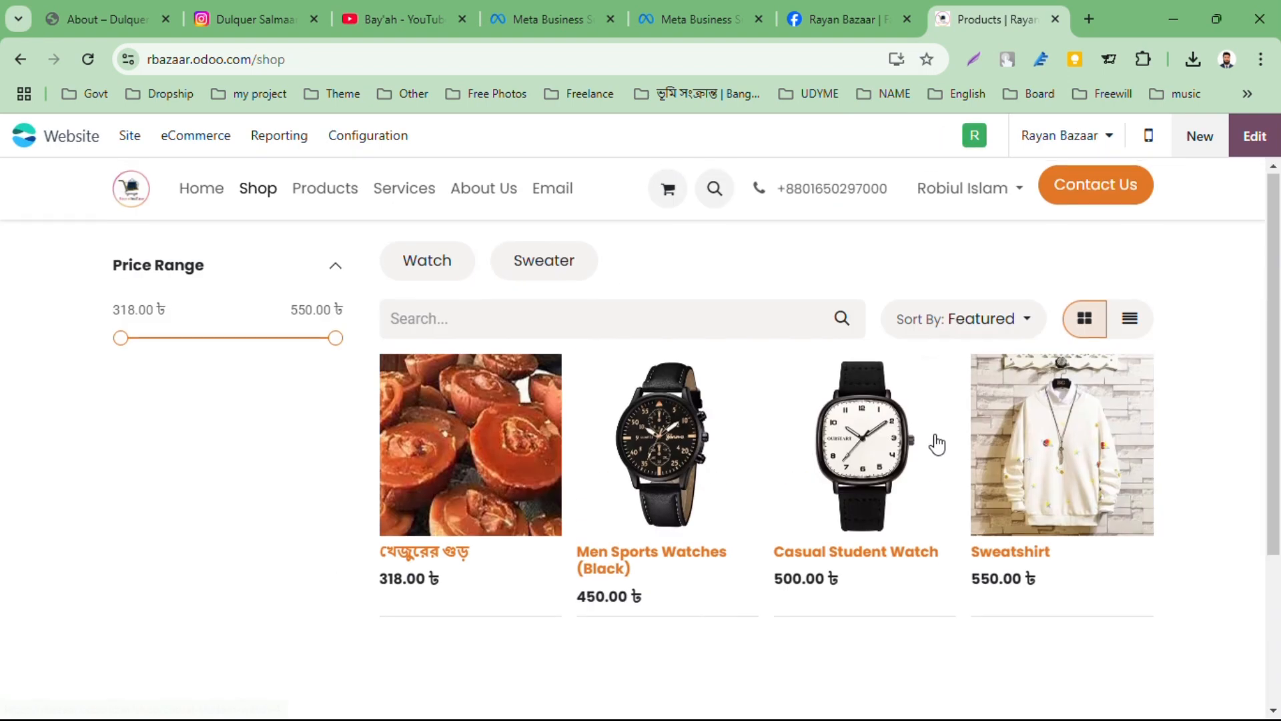
pyautogui.click(837, 21)
pyautogui.click(989, 26)
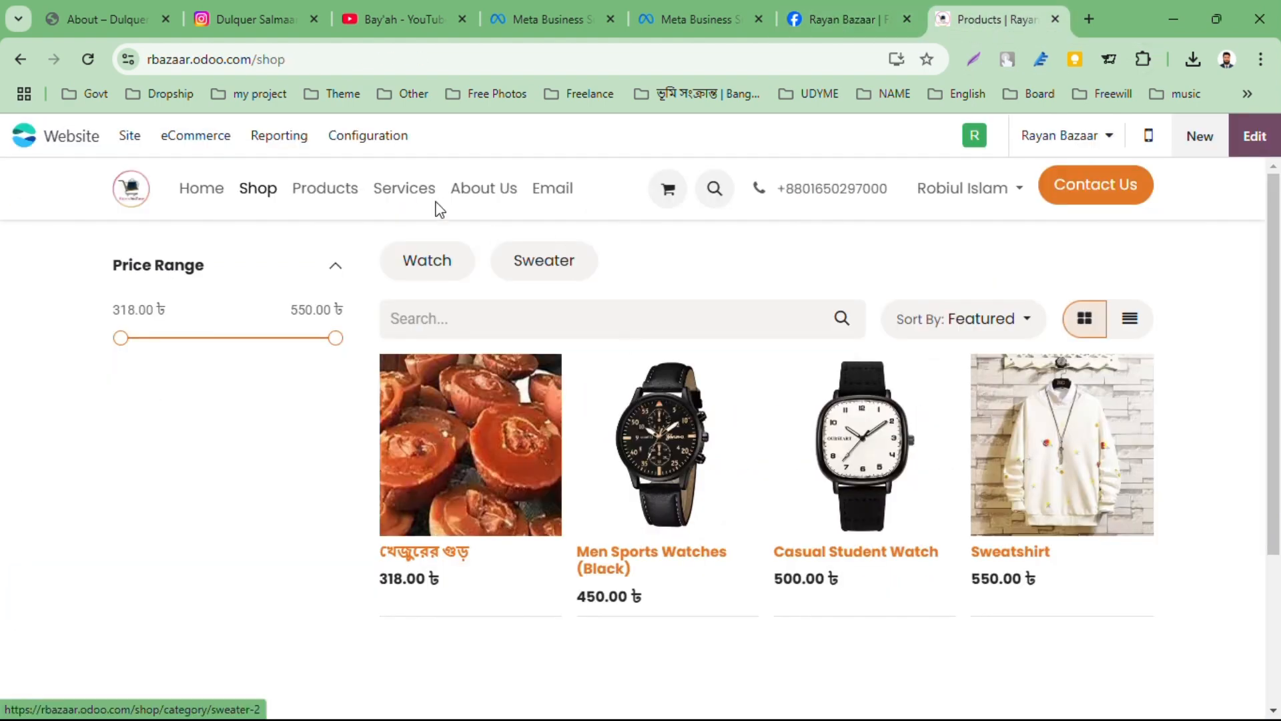
# Step: Copy the Casual Student Watch's title, price and full description from the website's Products page and return to the Create post page
pyautogui.click(324, 193)
pyautogui.scroll(-10, 466, 392)
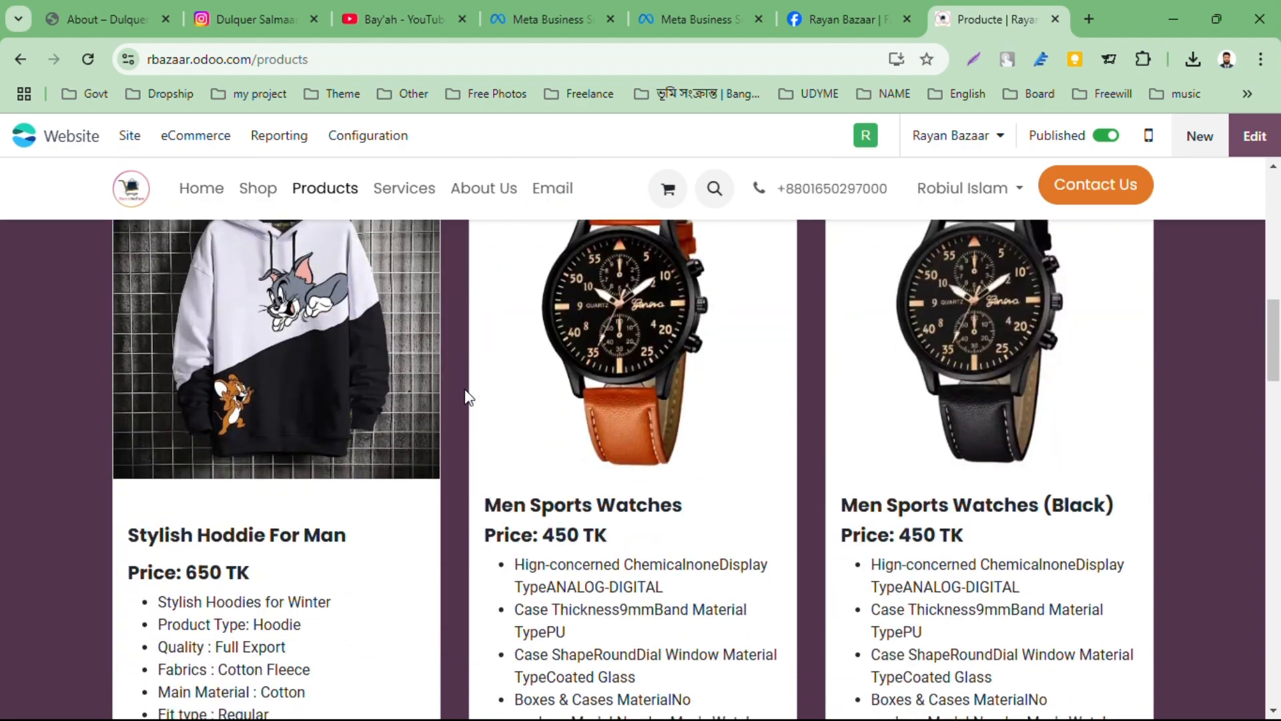
pyautogui.scroll(-10, 467, 396)
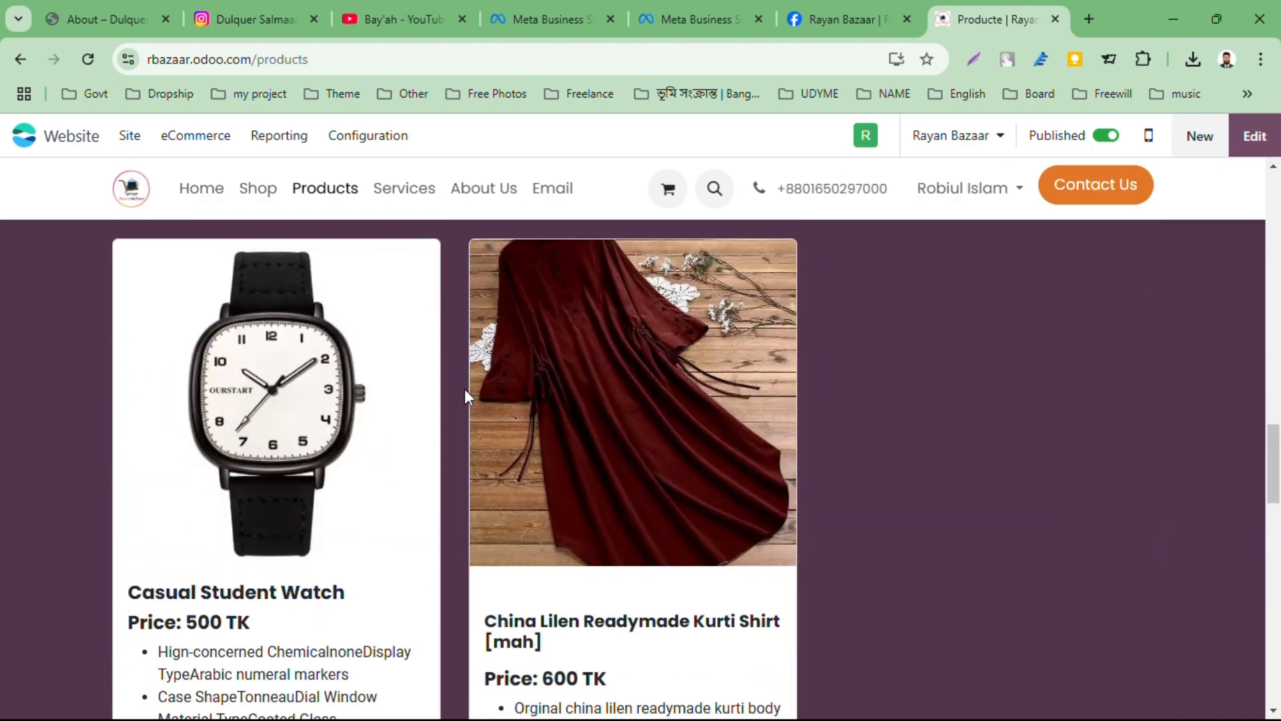
pyautogui.scroll(-3, 464, 396)
pyautogui.scroll(15, 466, 397)
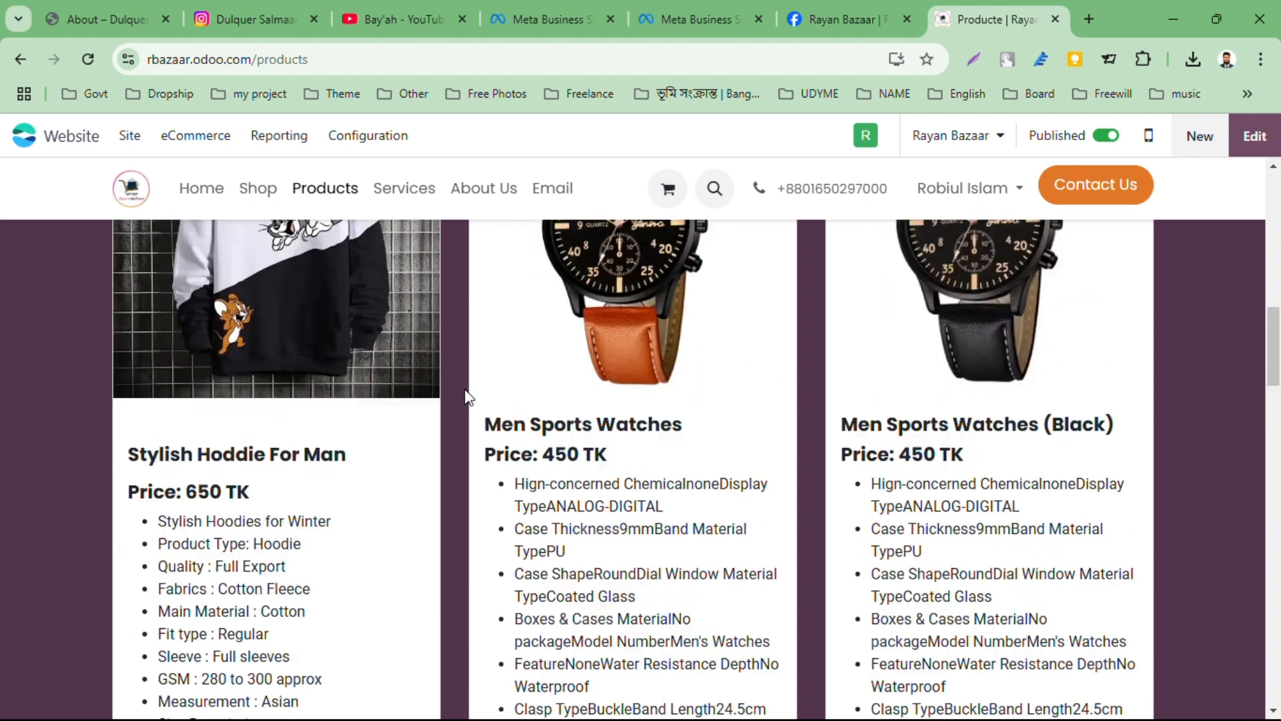
pyautogui.scroll(-8, 465, 397)
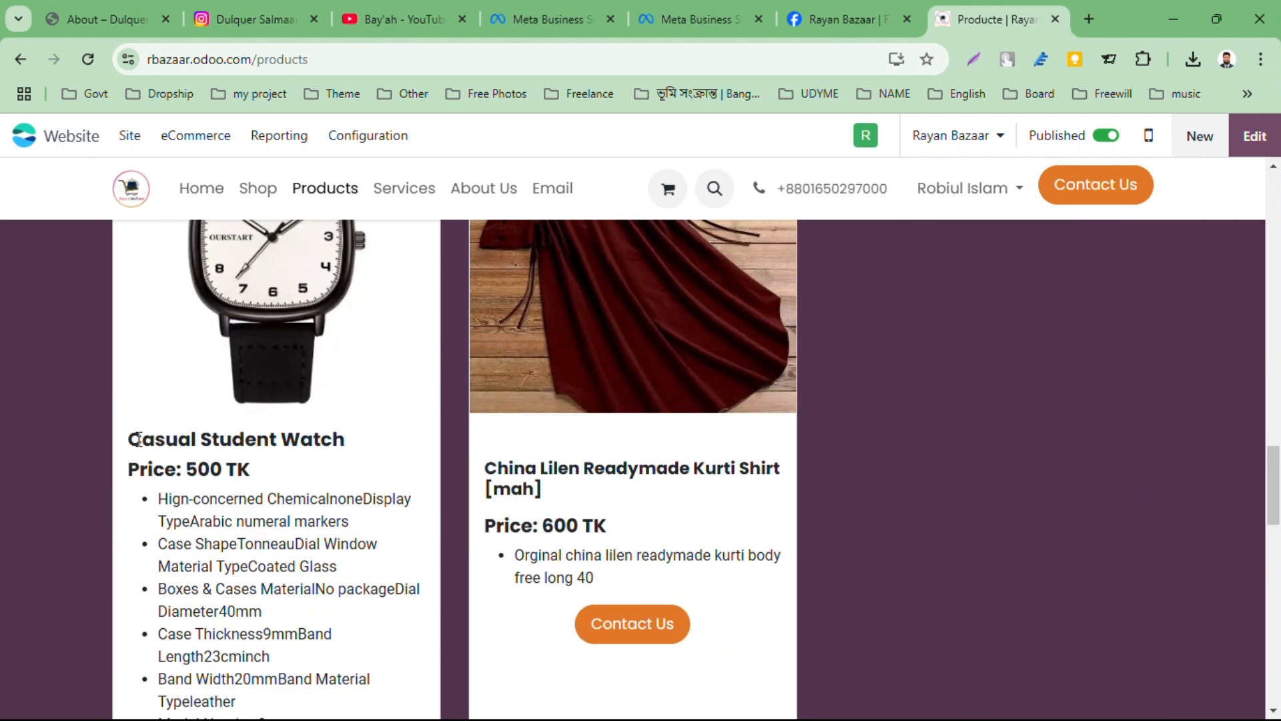
pyautogui.moveTo(162, 454); pyautogui.dragTo(359, 420)
pyautogui.scroll(-7, 321, 592)
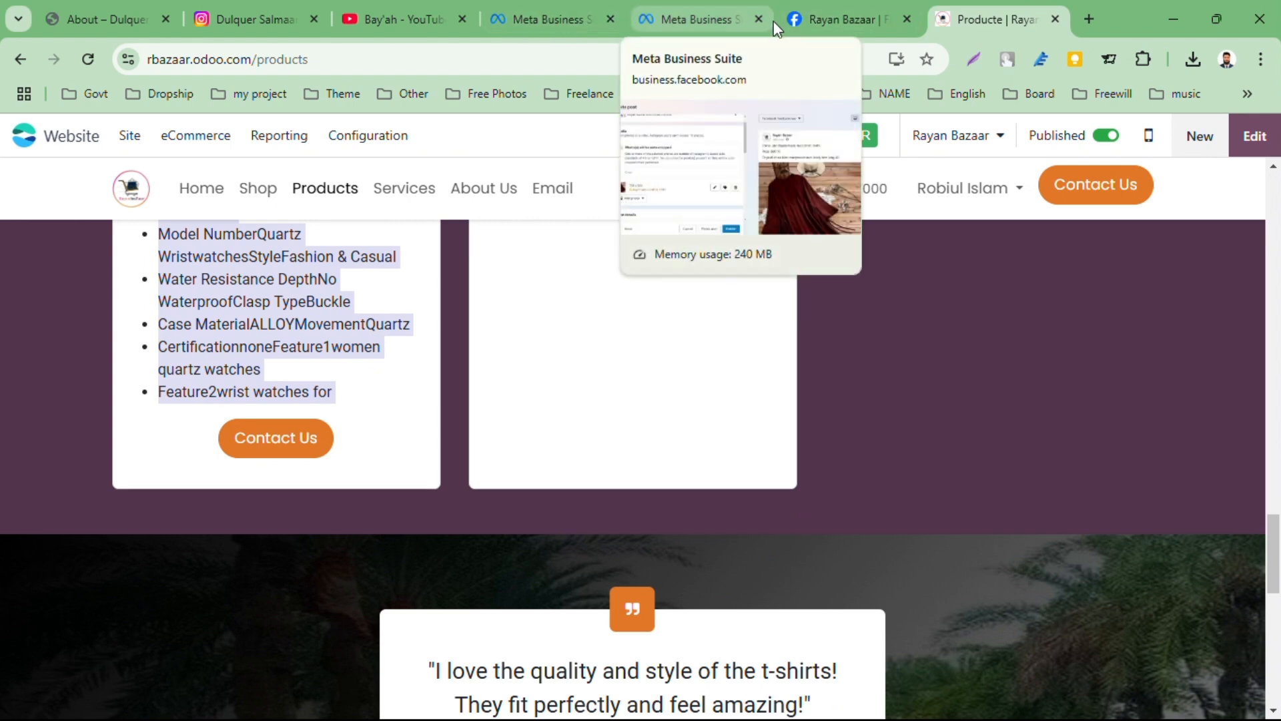
pyautogui.click(734, 19)
pyautogui.click(515, 495)
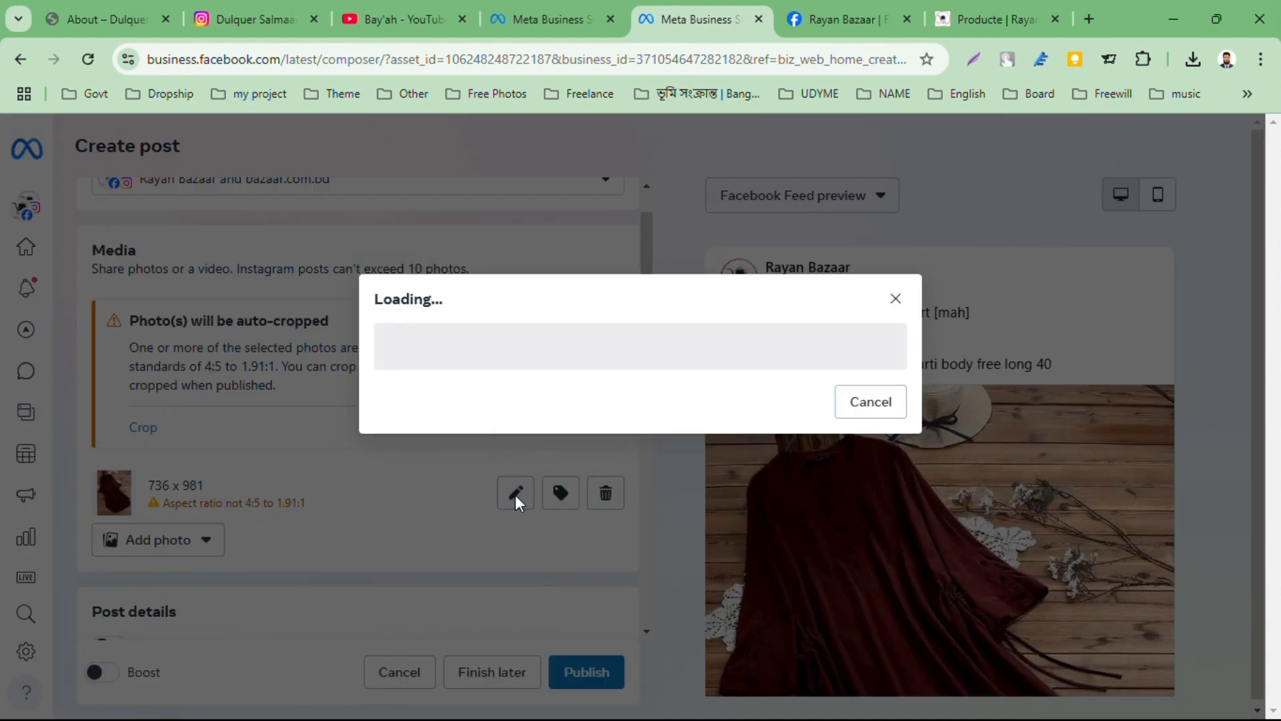
pyautogui.scroll(-3, 1095, 594)
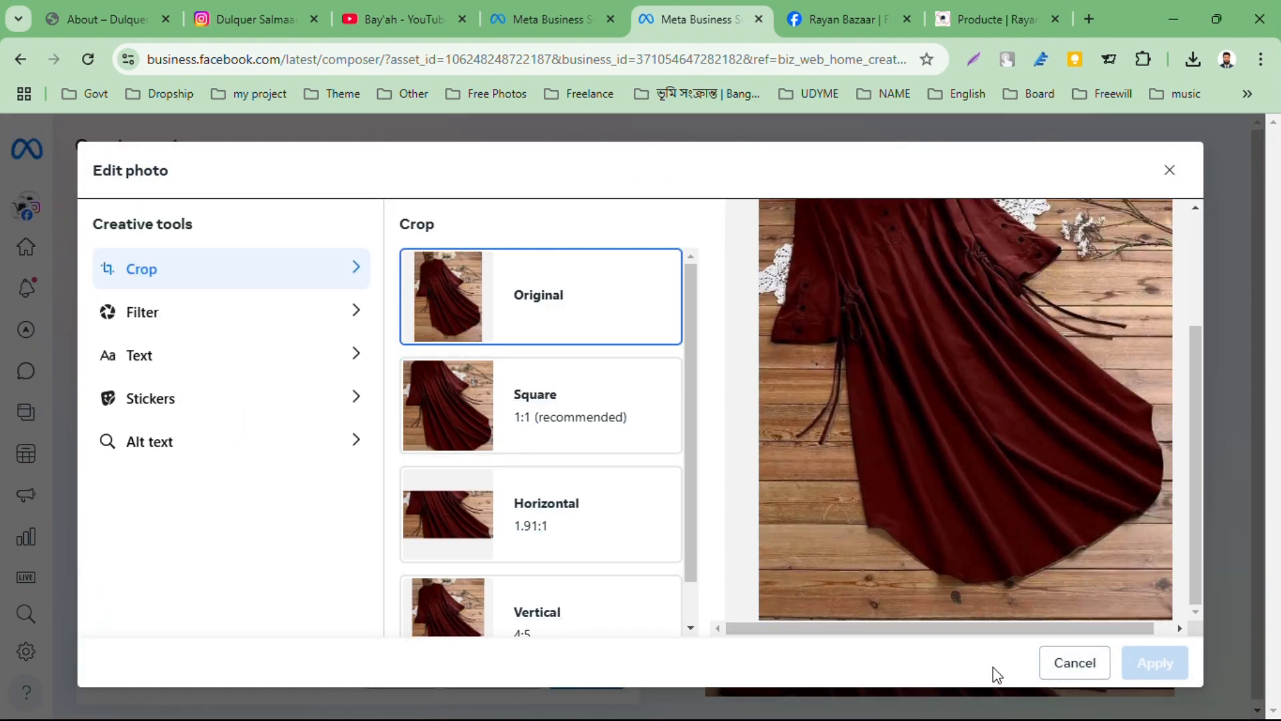
pyautogui.click(1072, 664)
# Step: Replace the post's kurti photo with the white-dial watch image Screenshot (3) from the Downloads folder
pyautogui.click(603, 491)
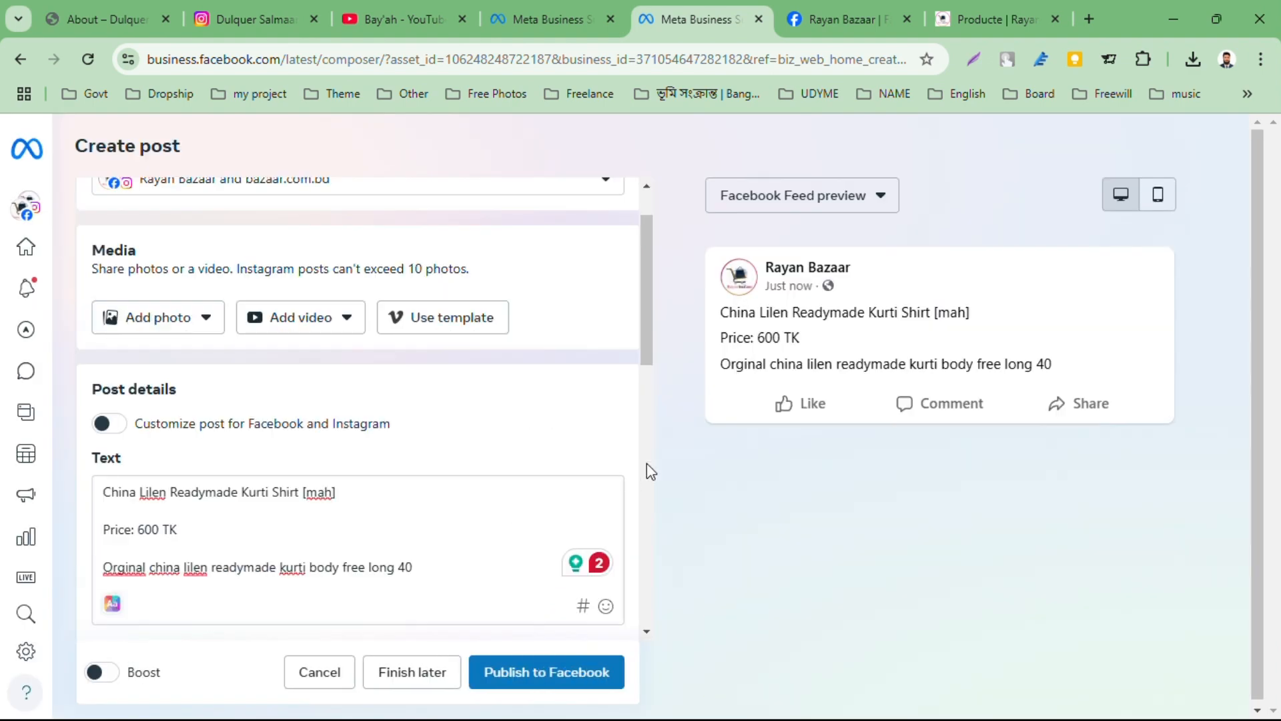
pyautogui.click(195, 325)
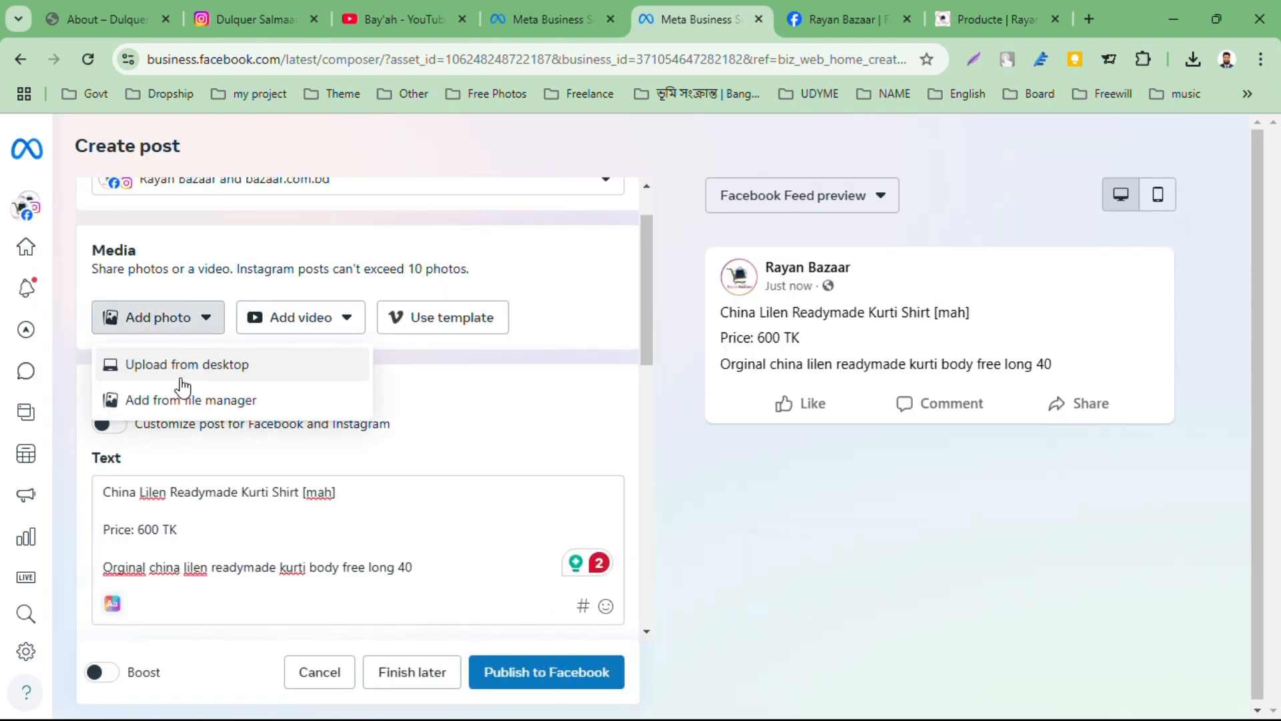
pyautogui.click(177, 366)
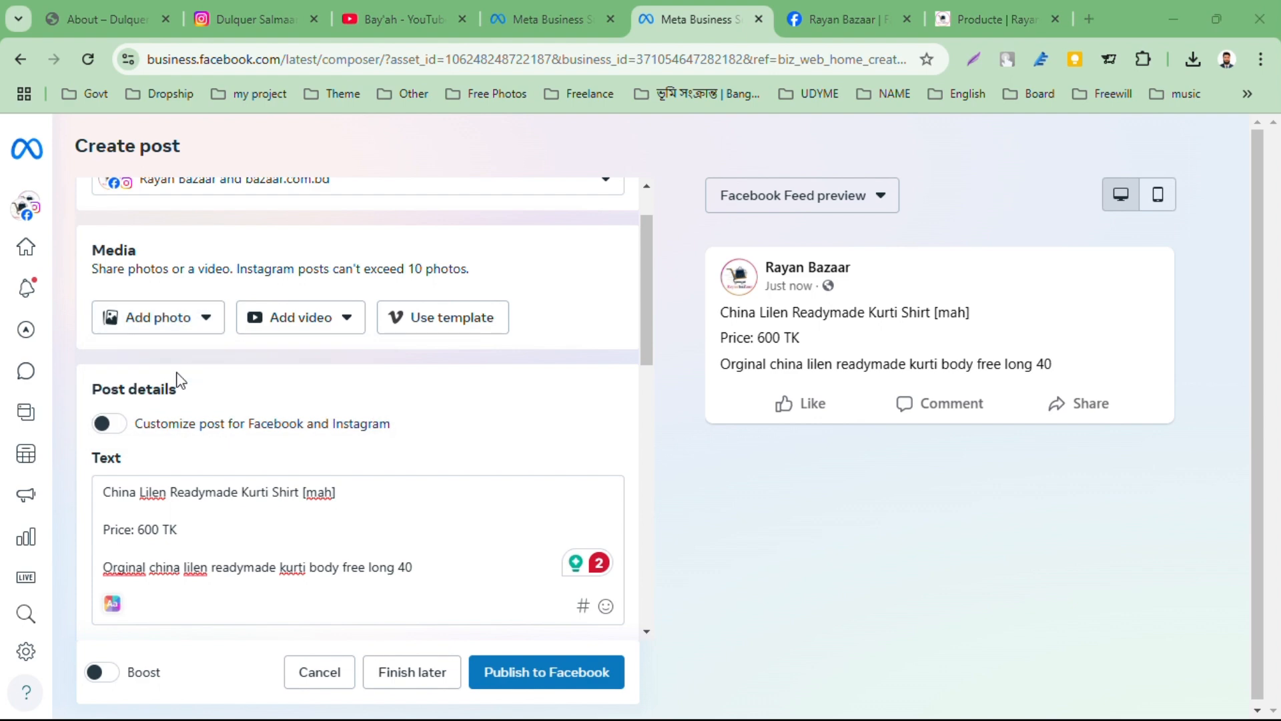
pyautogui.scroll(-10, 379, 430)
pyautogui.scroll(5, 379, 430)
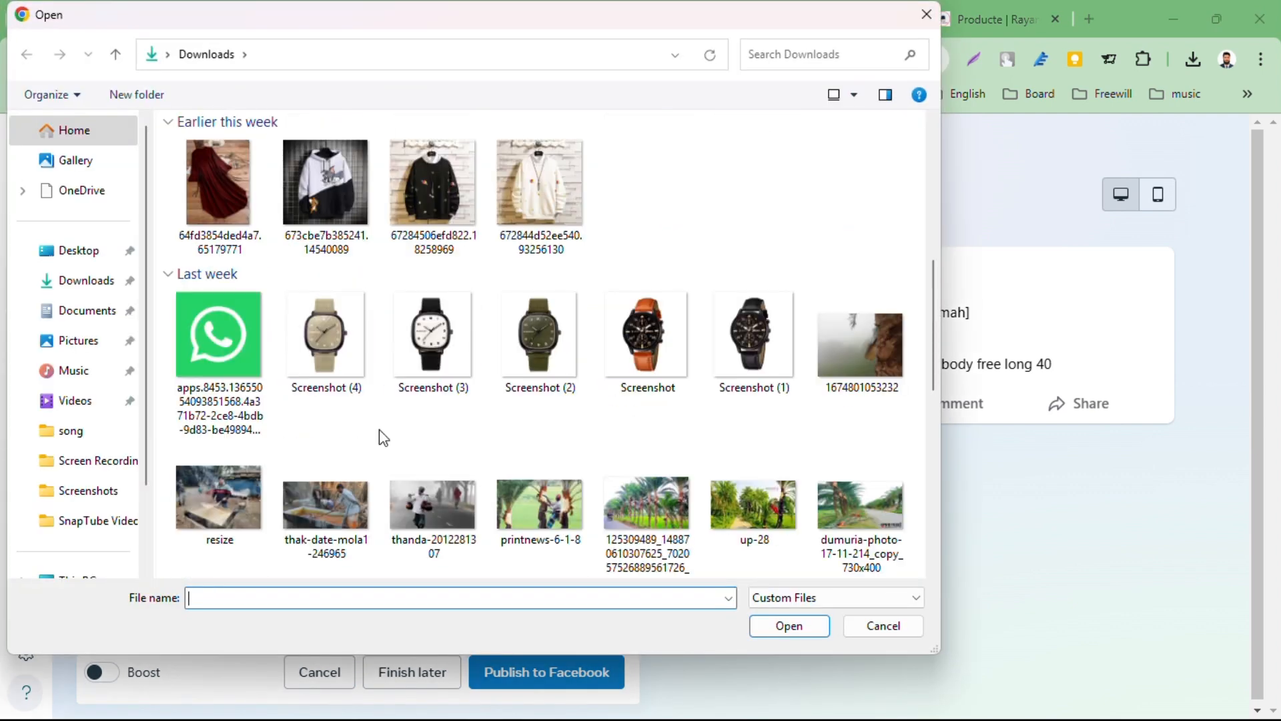
pyautogui.doubleClick(415, 351)
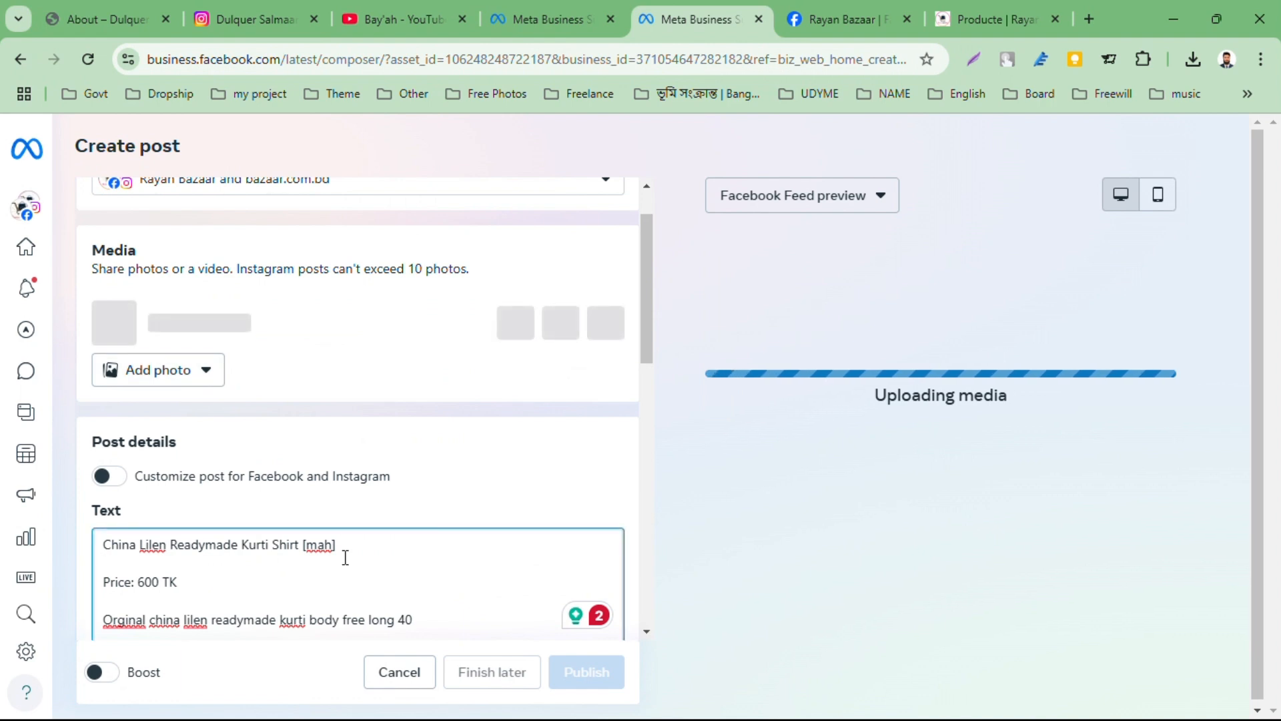
# Step: Replace the whole post text with the copied Casual Student Watch details and add an empty line below the price
pyautogui.hotkey('ctrl', 'a')
pyautogui.hotkey('ctrl', 'v')
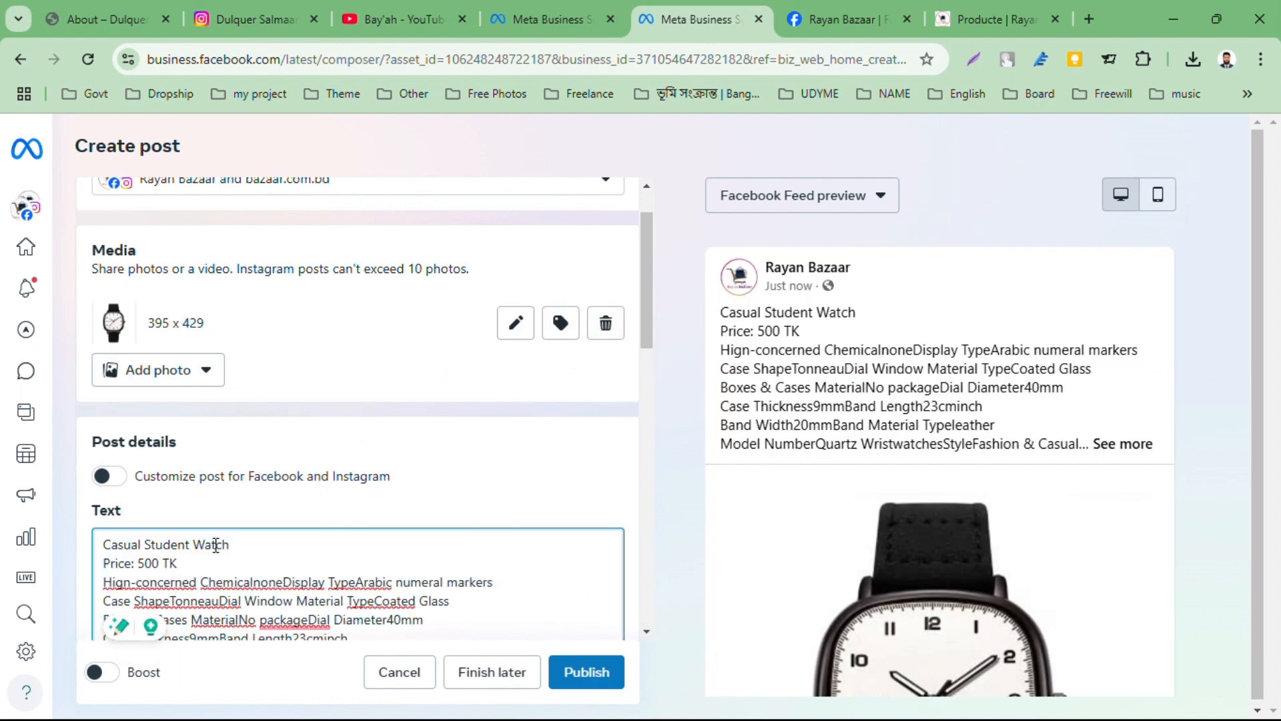
pyautogui.click(206, 556)
pyautogui.press('Return')
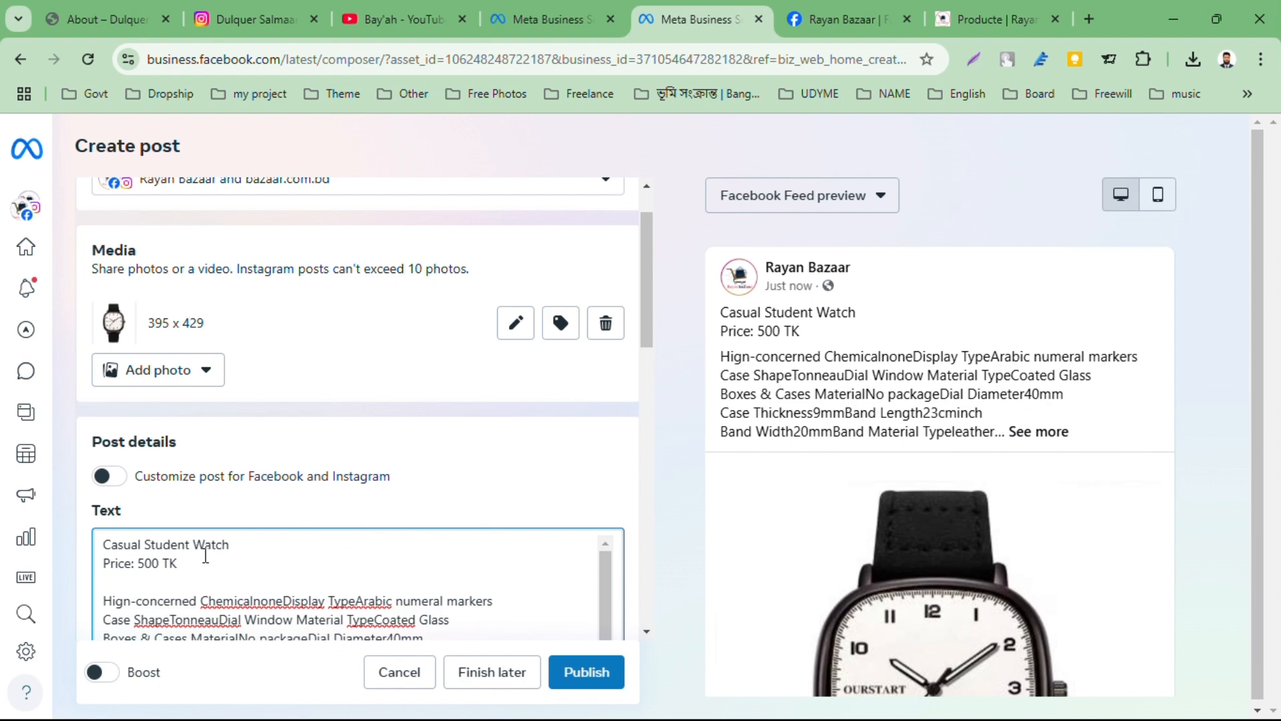
# Step: Insert the WhatsApp wa.me contact link from the clipboard history on the empty line below the price
pyautogui.press('super+v')
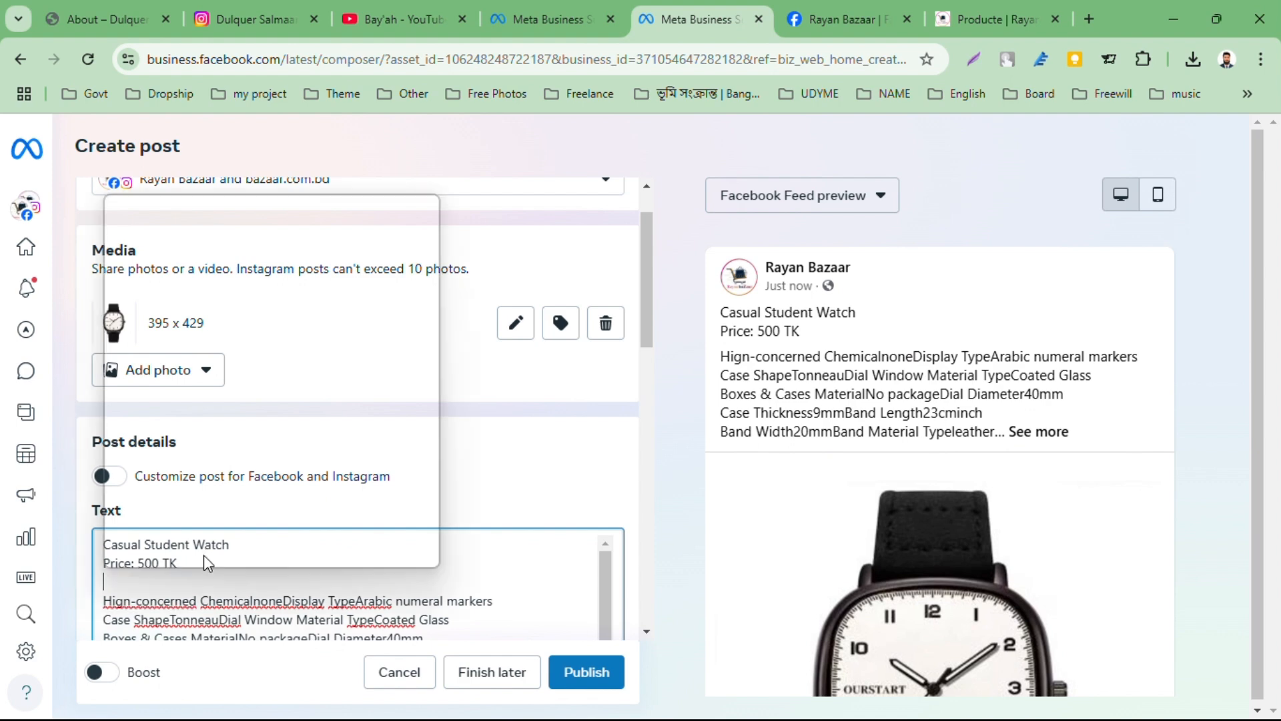
pyautogui.scroll(-3, 300, 347)
pyautogui.scroll(3, 300, 347)
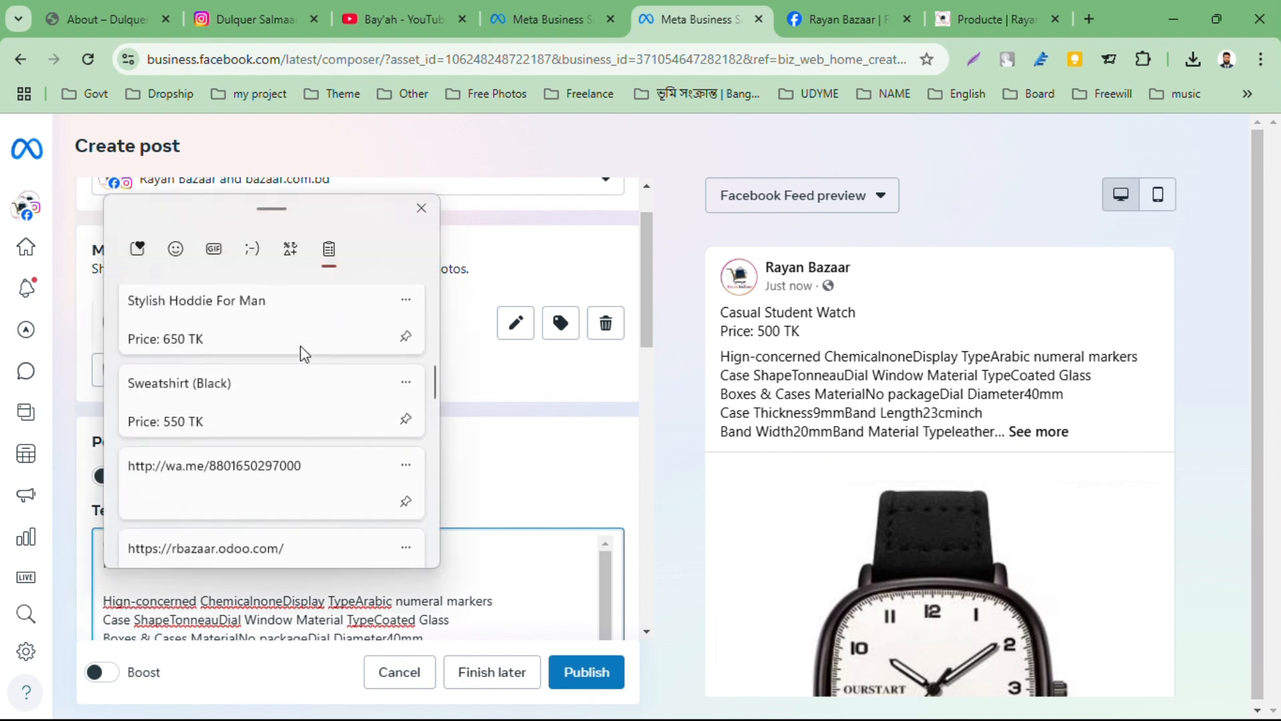
pyautogui.scroll(-2, 300, 346)
pyautogui.click(276, 375)
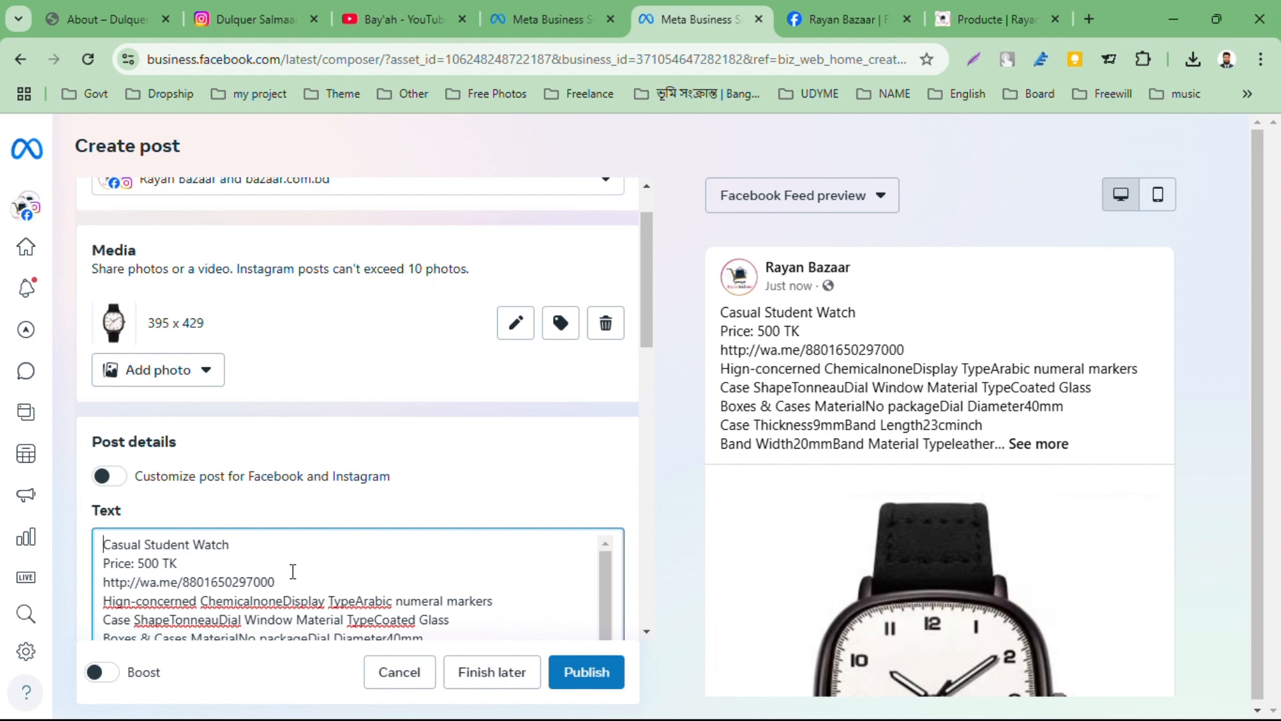
pyautogui.press('Return')
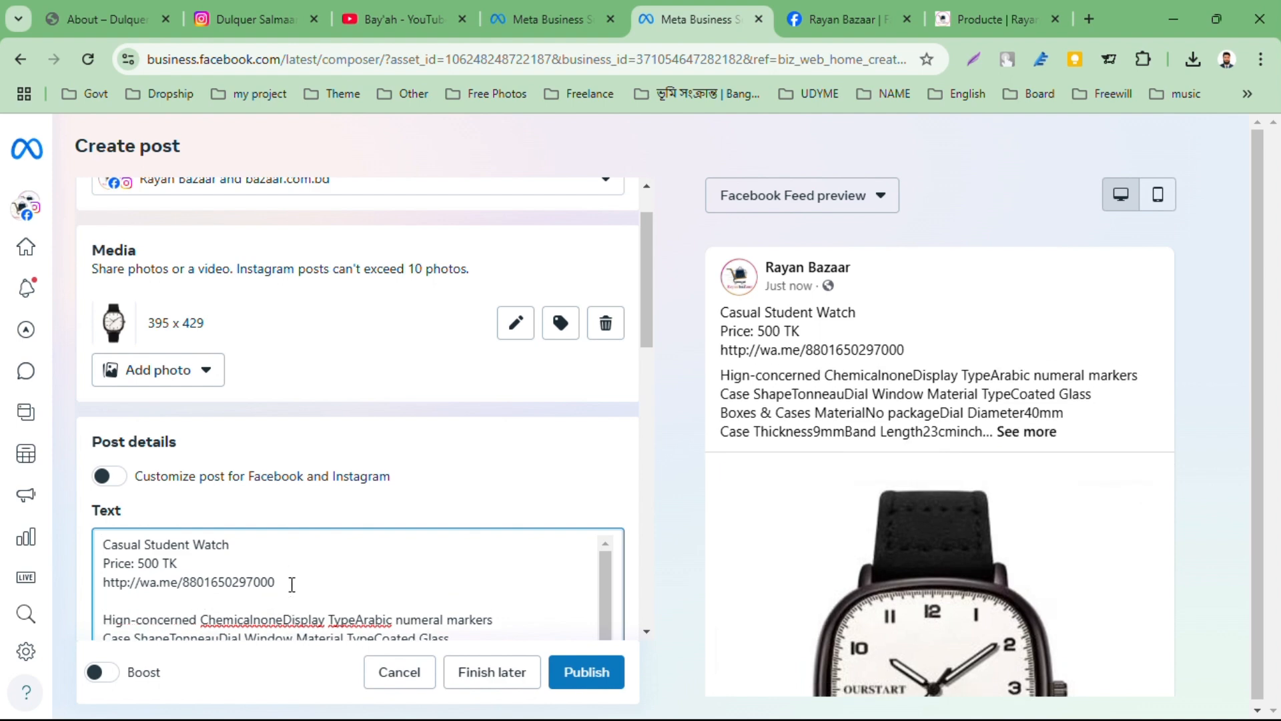
pyautogui.press('super+v')
pyautogui.scroll(-3, 329, 458)
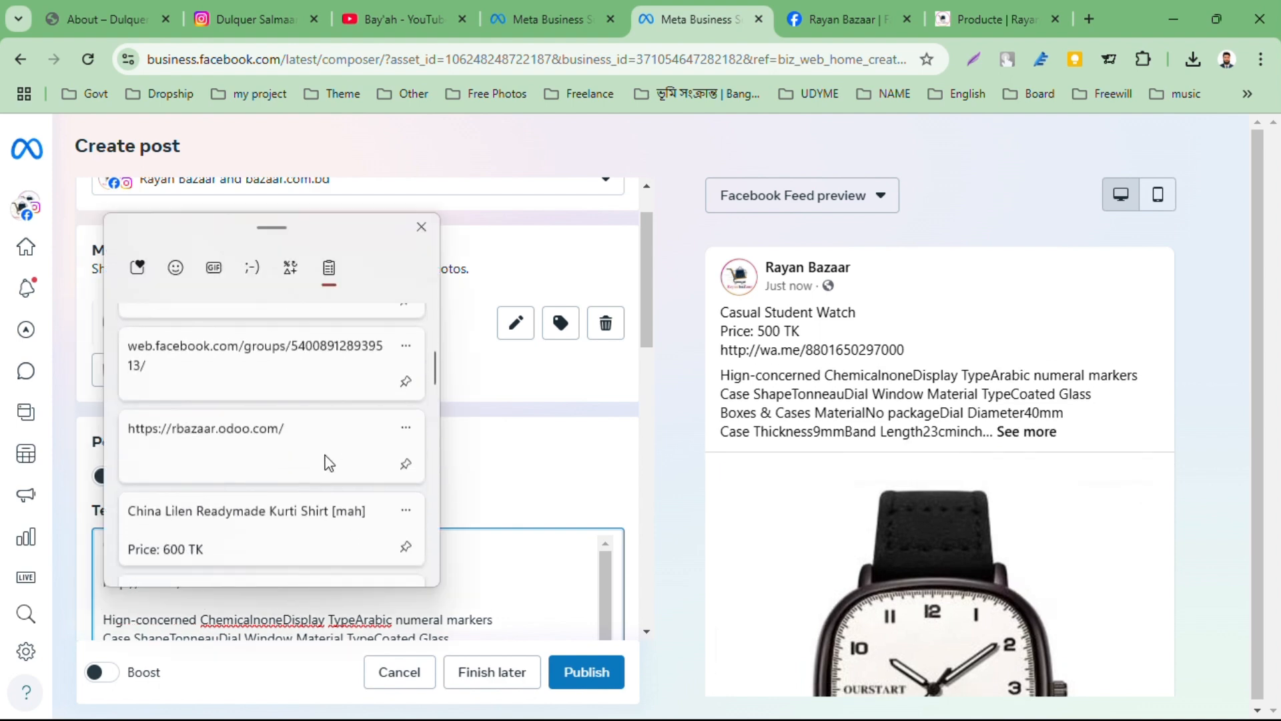
pyautogui.click(329, 460)
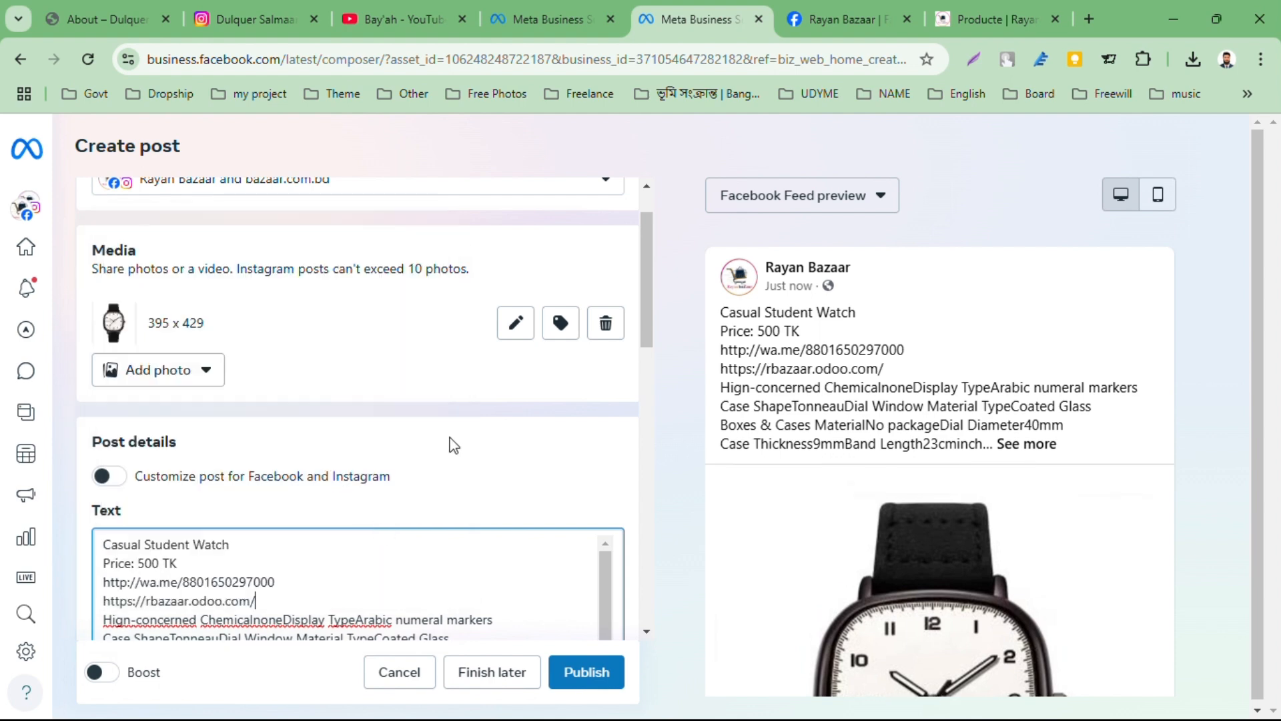
# Step: Add the beige watch image Screenshot (4) from the Downloads folder to the post's media
pyautogui.scroll(-10, 454, 446)
pyautogui.scroll(10, 450, 442)
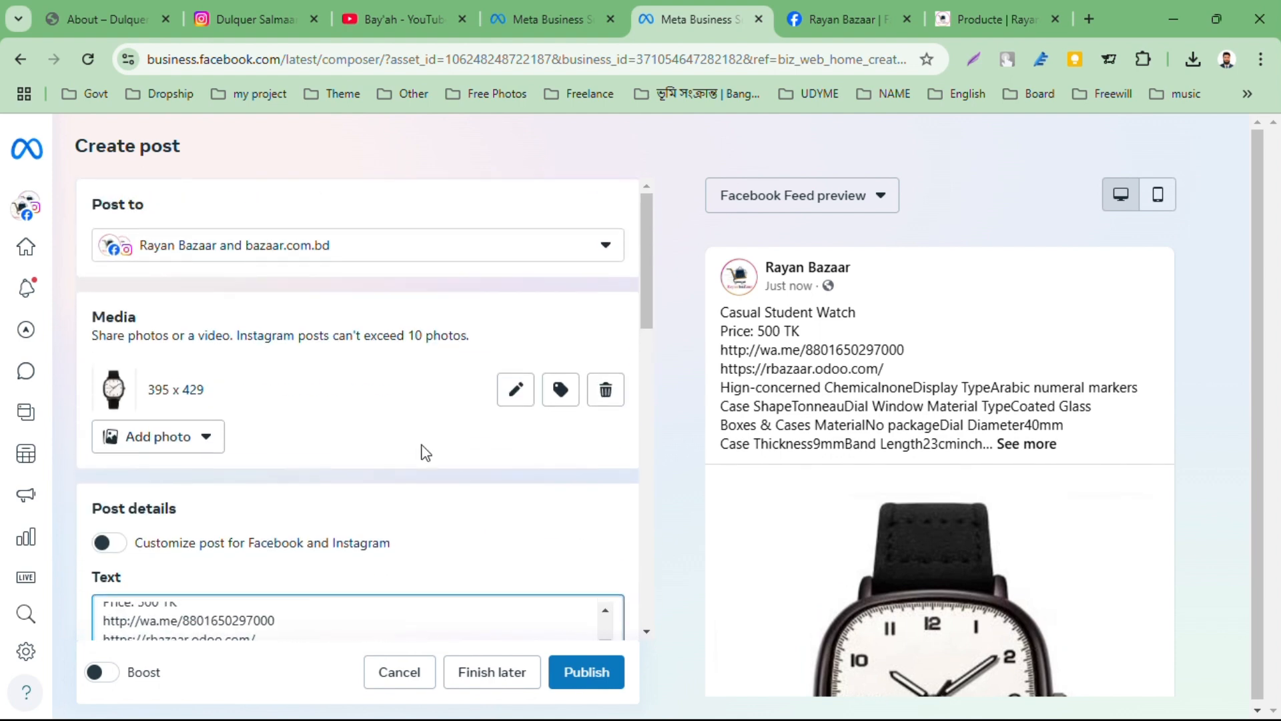
pyautogui.click(202, 436)
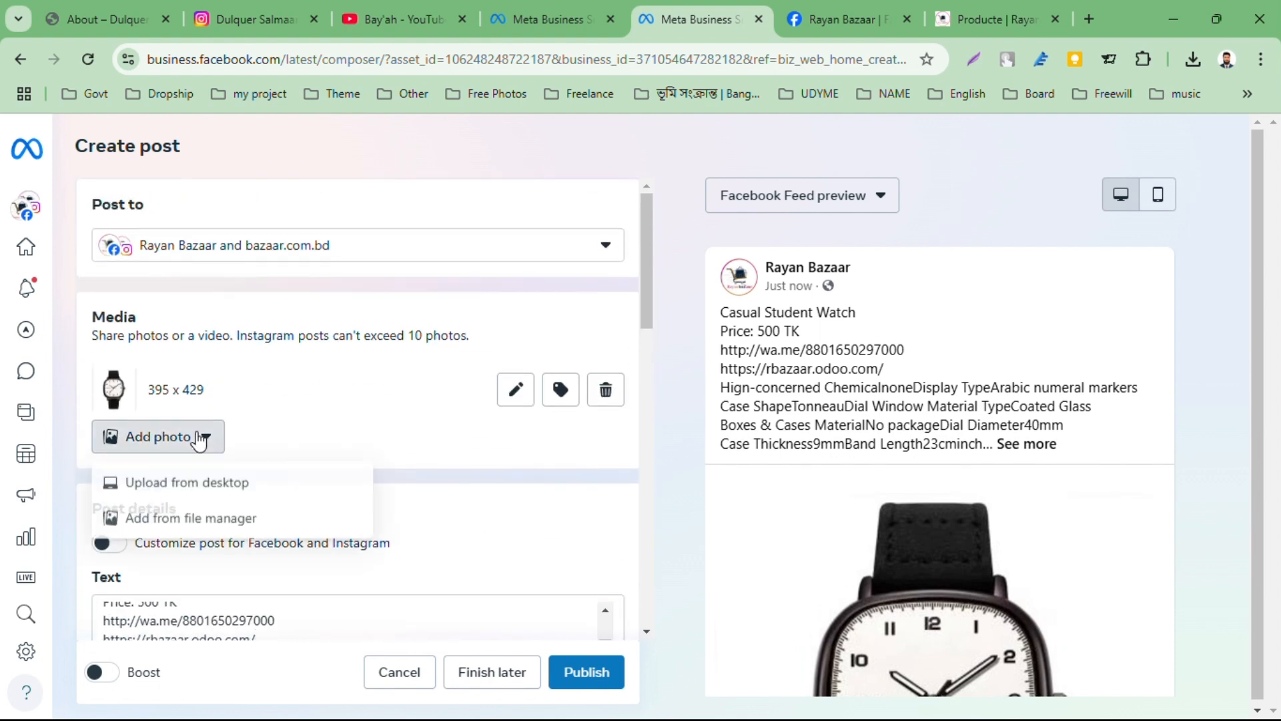
pyautogui.click(210, 486)
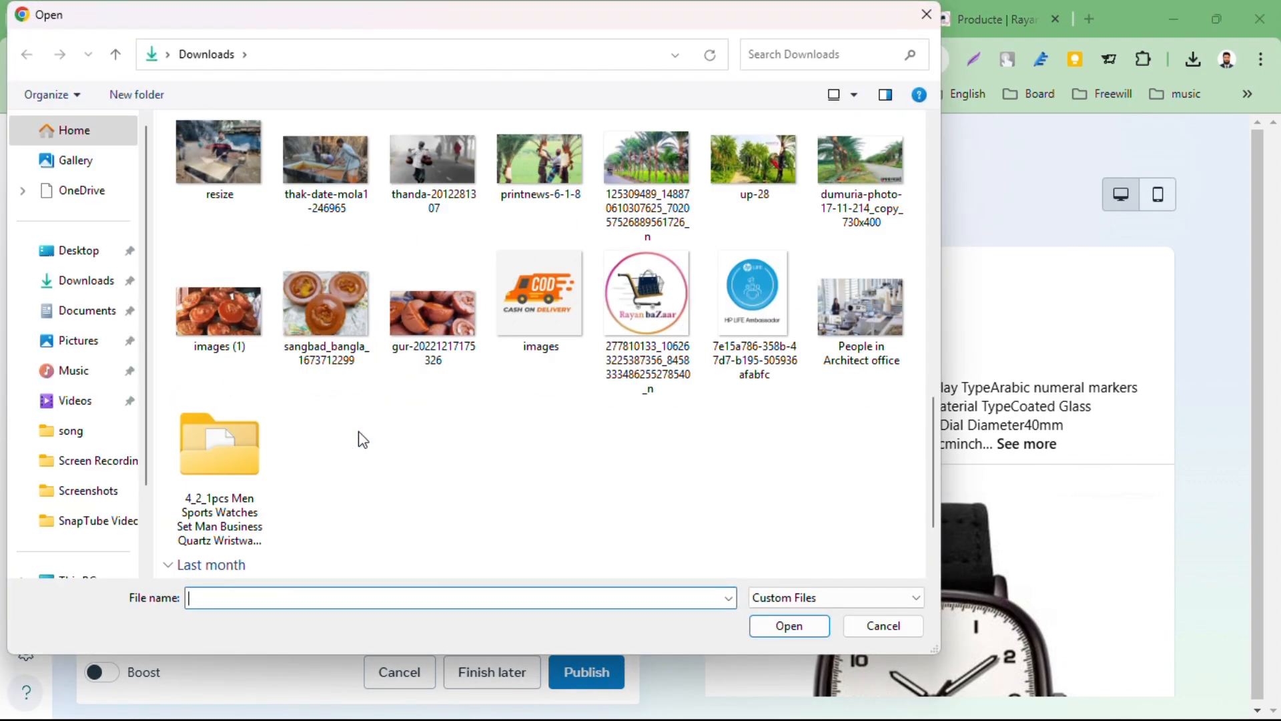
pyautogui.scroll(3, 363, 439)
pyautogui.click(352, 203)
pyautogui.doubleClick(352, 202)
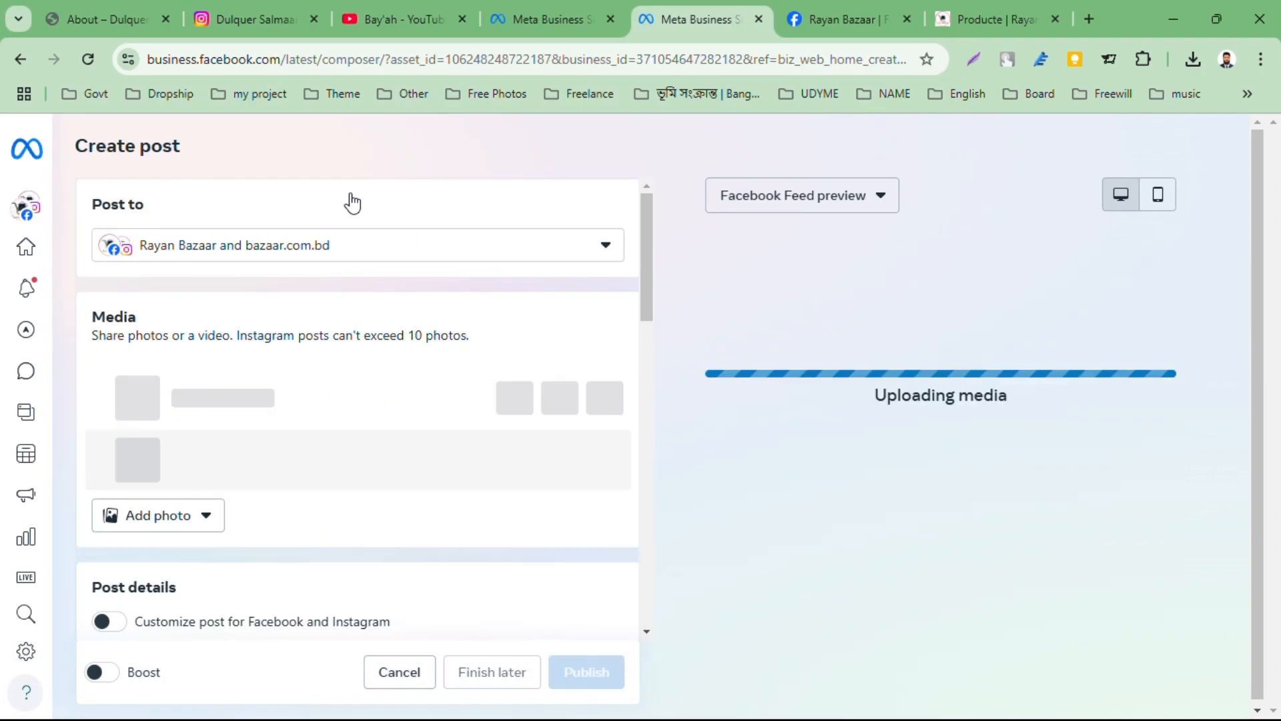
# Step: Add the green watch image Screenshot (2) from the Downloads folder as the post's third photo
pyautogui.click(178, 516)
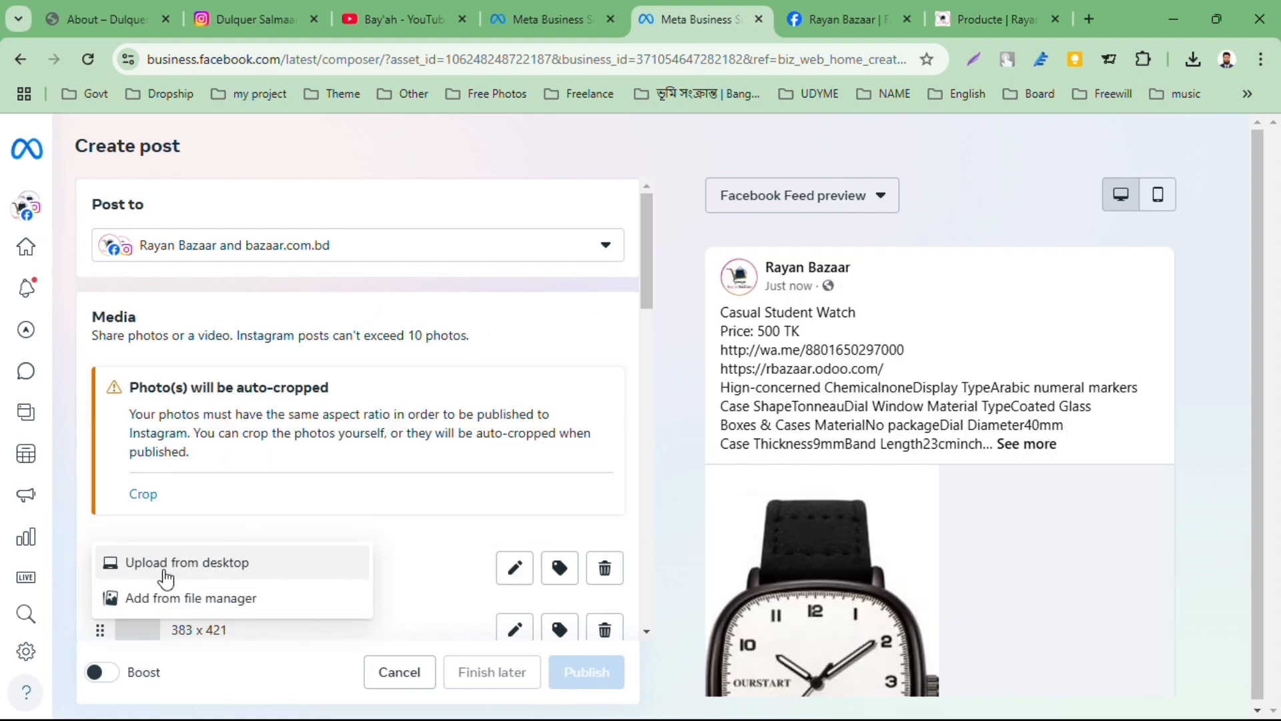
pyautogui.click(166, 573)
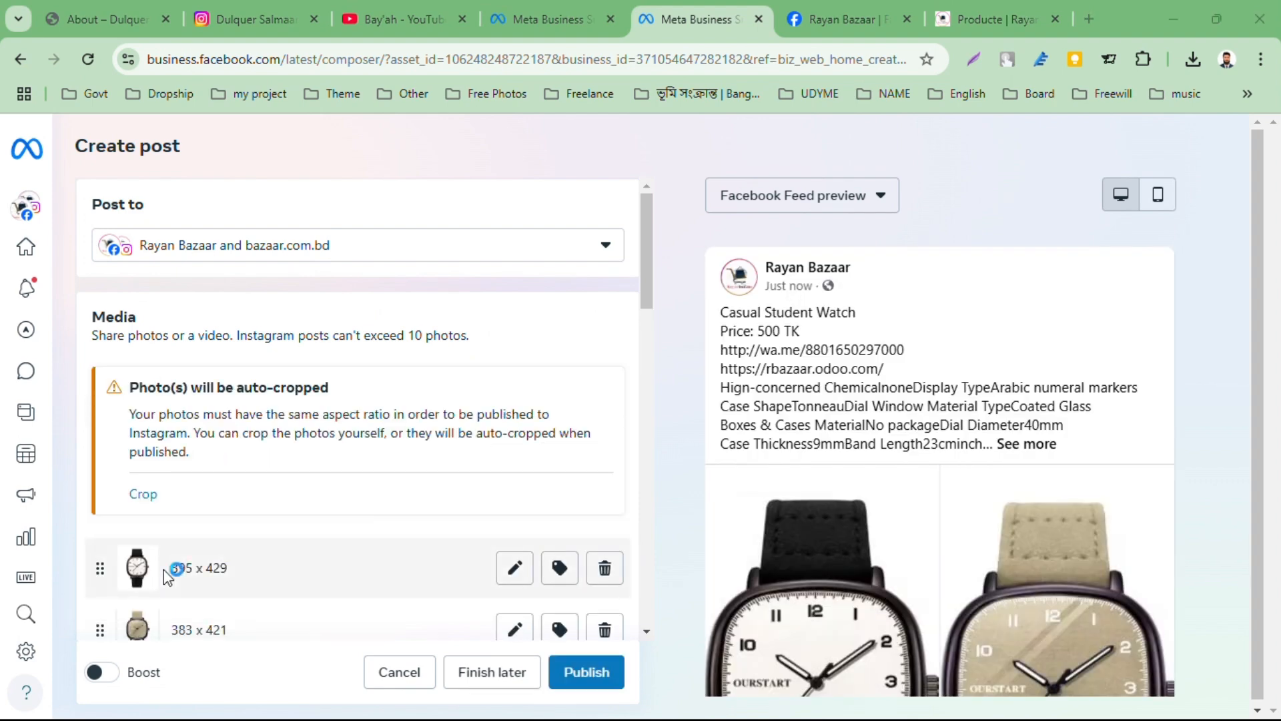
pyautogui.scroll(-10, 497, 350)
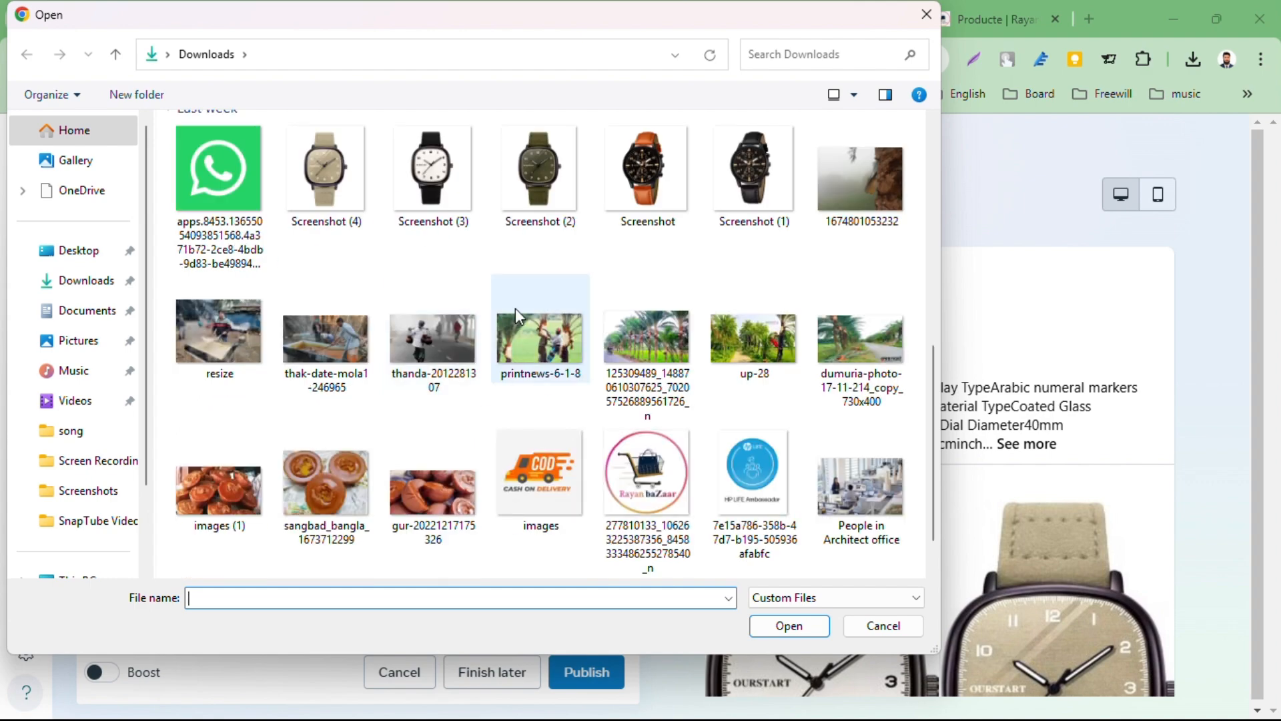
pyautogui.doubleClick(546, 224)
pyautogui.scroll(-3, 544, 217)
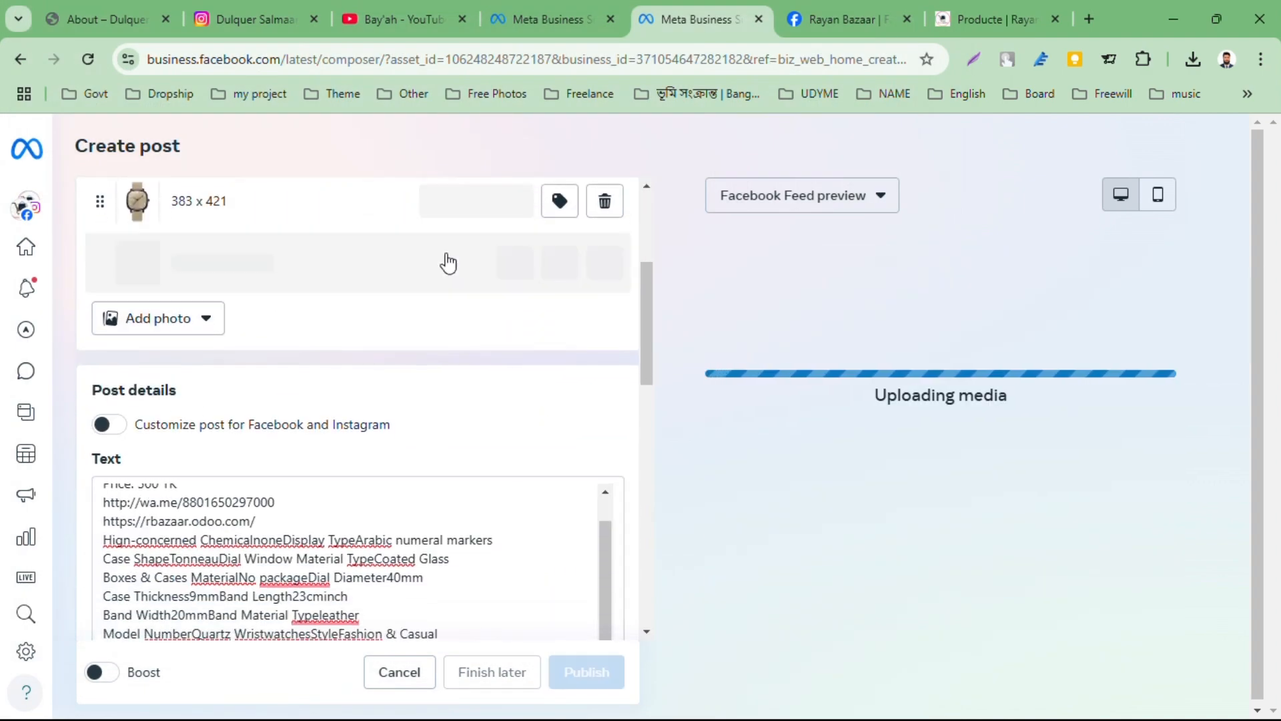
pyautogui.scroll(2, 446, 260)
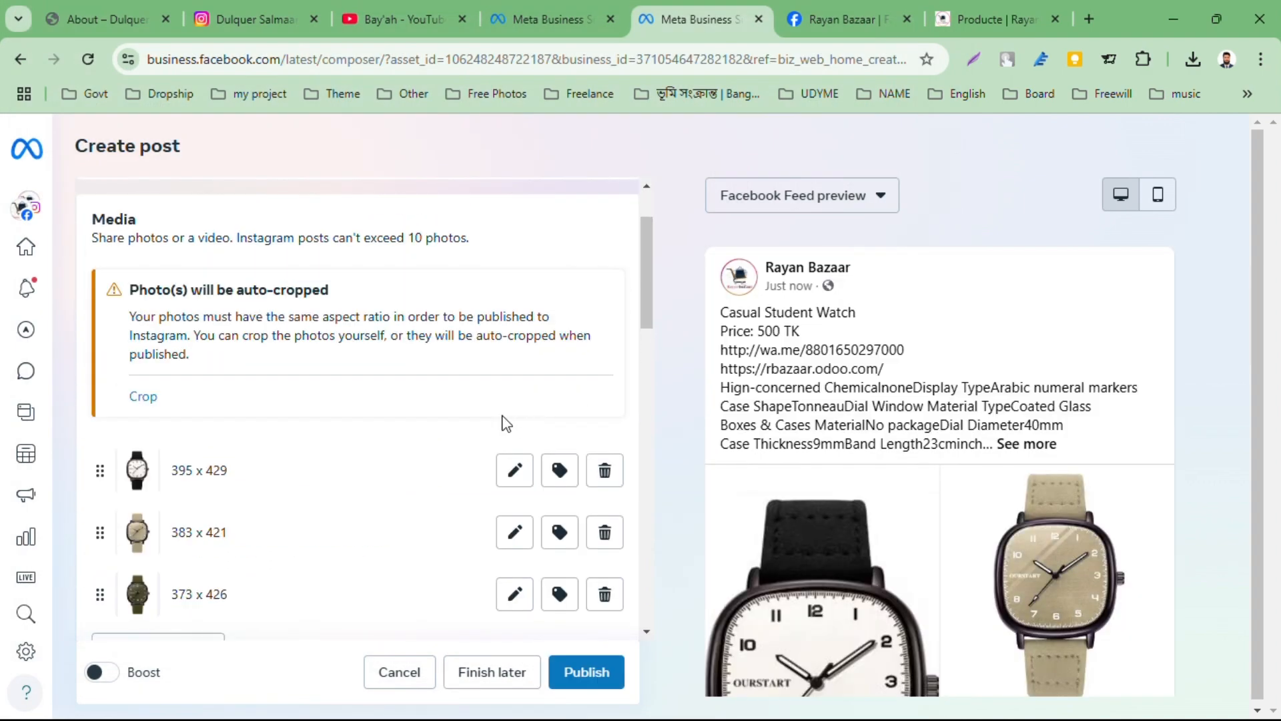
# Step: Crop the post's photos to Square 1:1, applying the crop to all three watch images
pyautogui.scroll(-2, 505, 423)
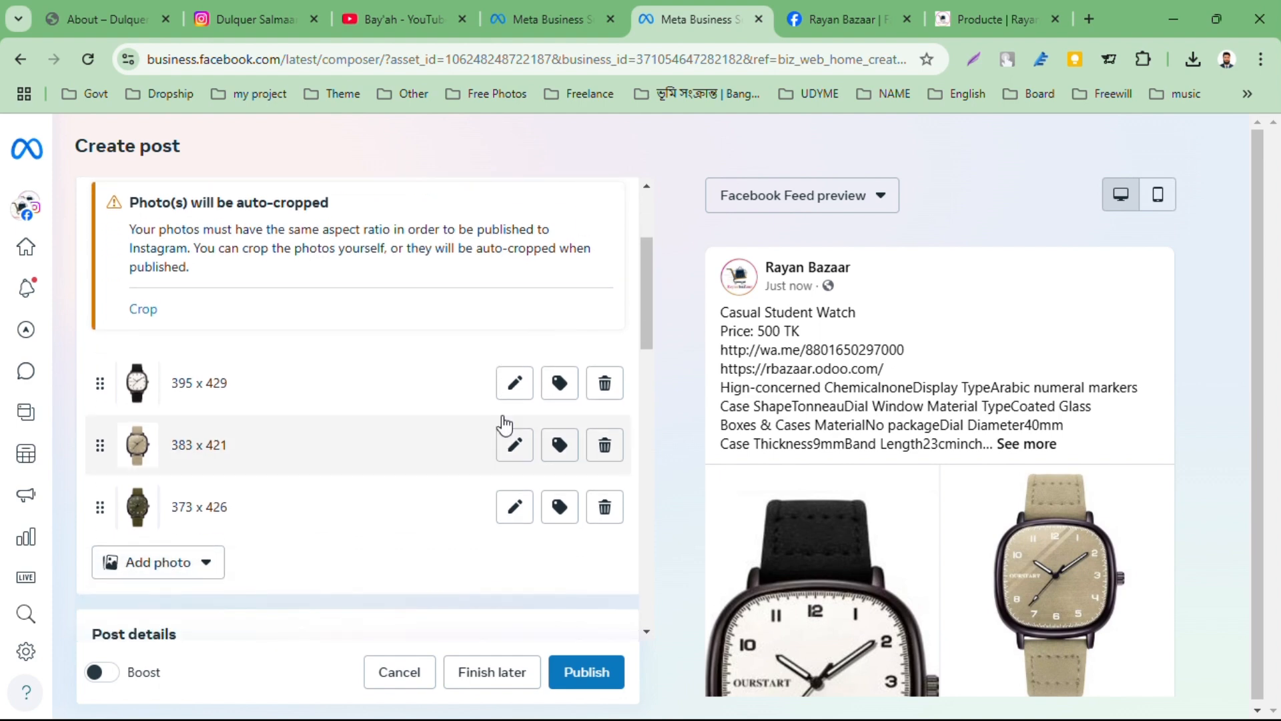
pyautogui.click(140, 306)
pyautogui.scroll(-2, 501, 418)
pyautogui.scroll(2, 500, 418)
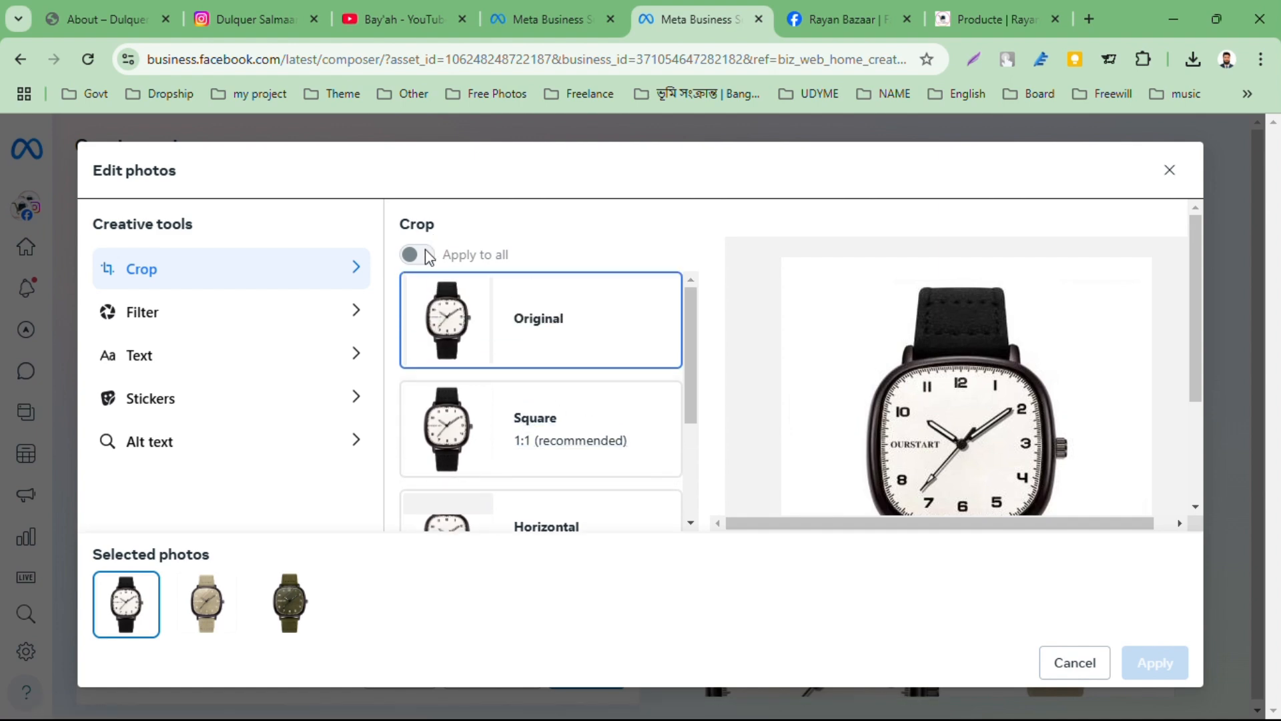
pyautogui.scroll(-1, 573, 431)
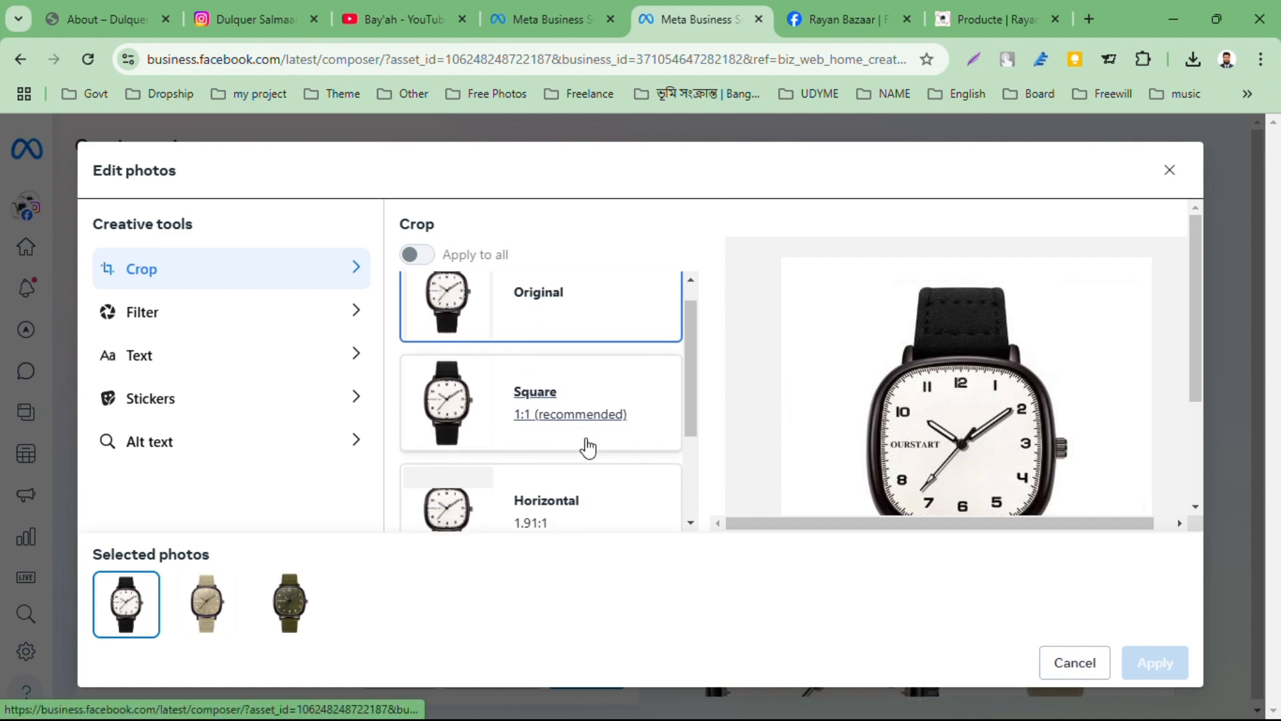
pyautogui.click(600, 409)
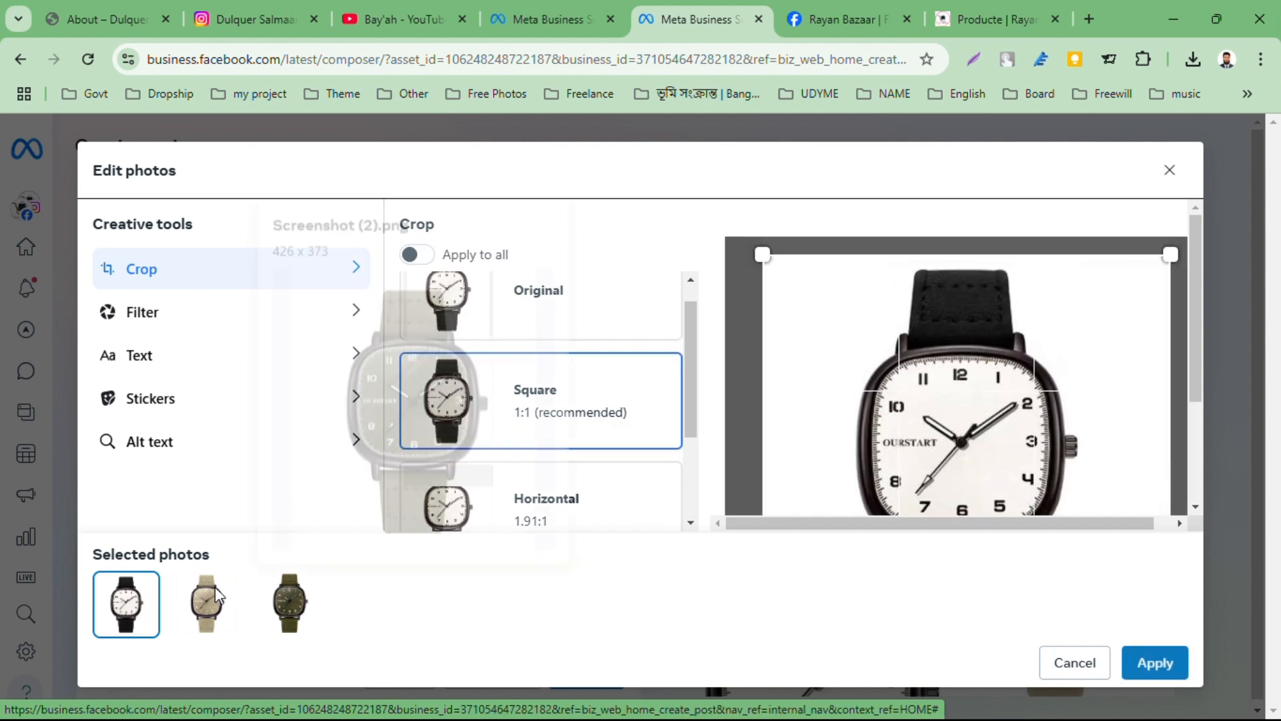
pyautogui.click(420, 255)
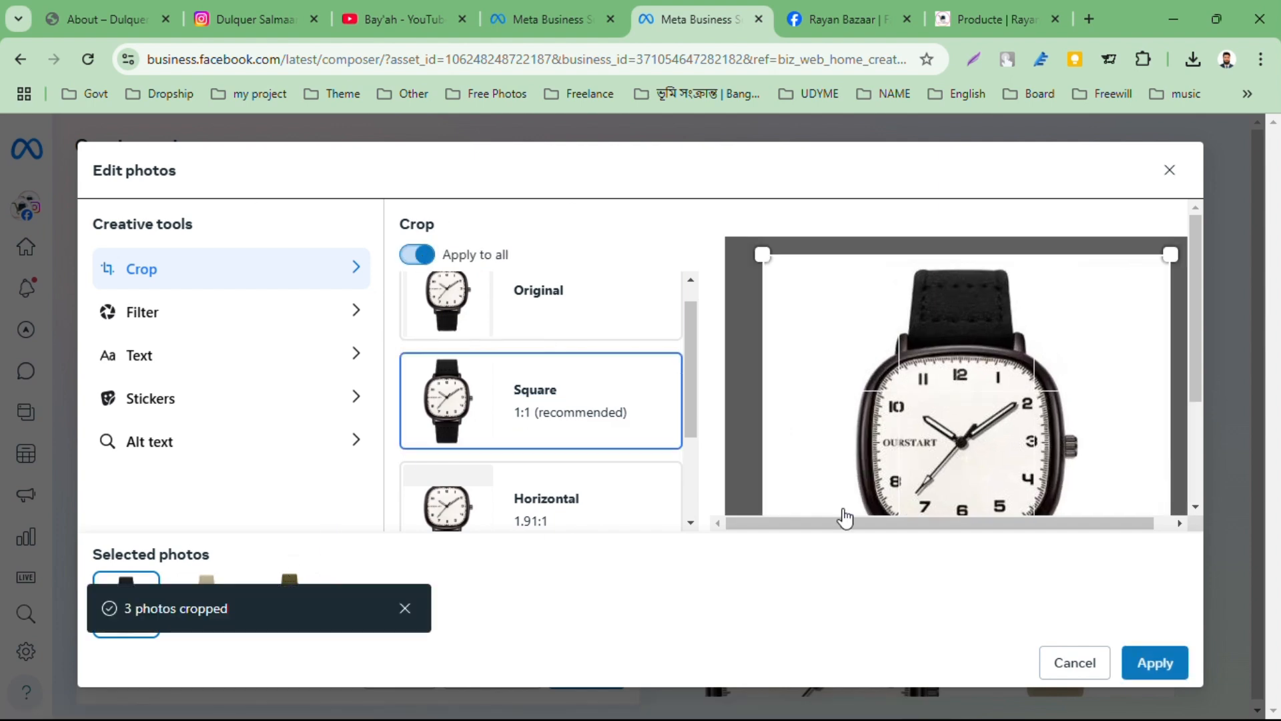
pyautogui.click(1155, 664)
pyautogui.scroll(-5, 566, 588)
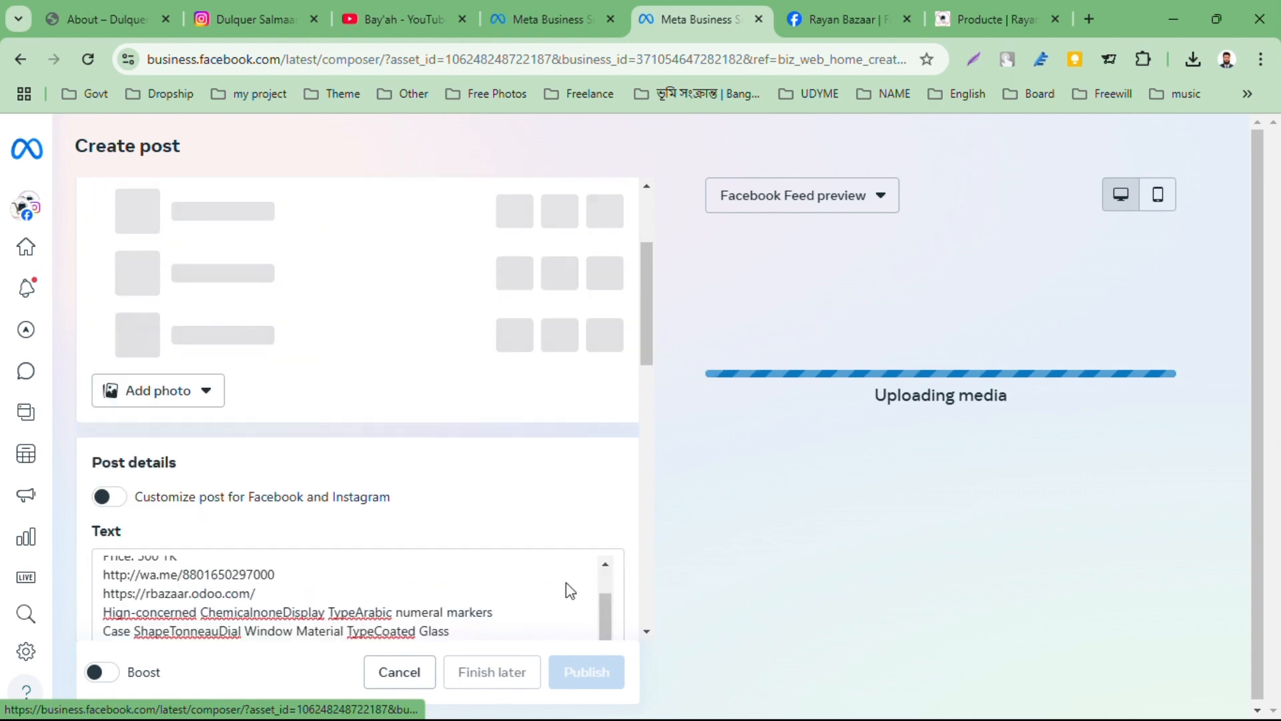
pyautogui.scroll(3, 429, 517)
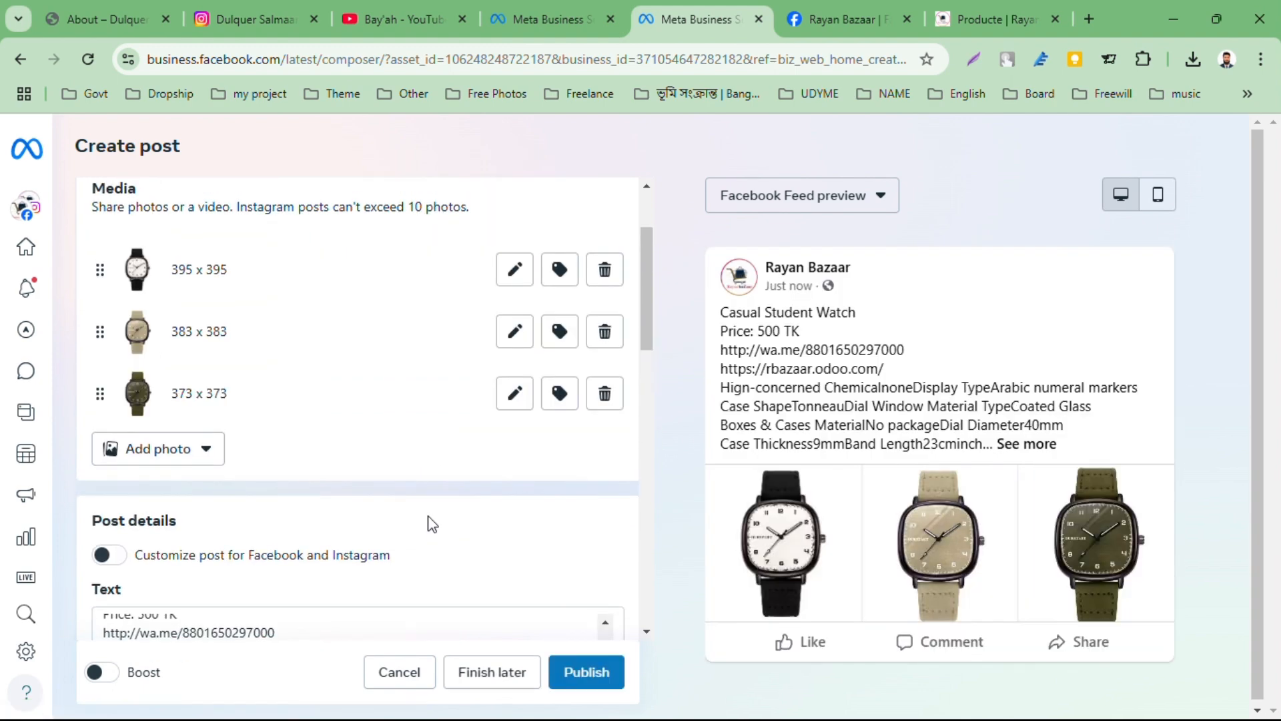
# Step: Add the Rayan Bazaar public group to the post's destinations and publish the post without boosting it
pyautogui.scroll(-8, 431, 522)
pyautogui.scroll(-2, 431, 523)
pyautogui.scroll(1, 252, 309)
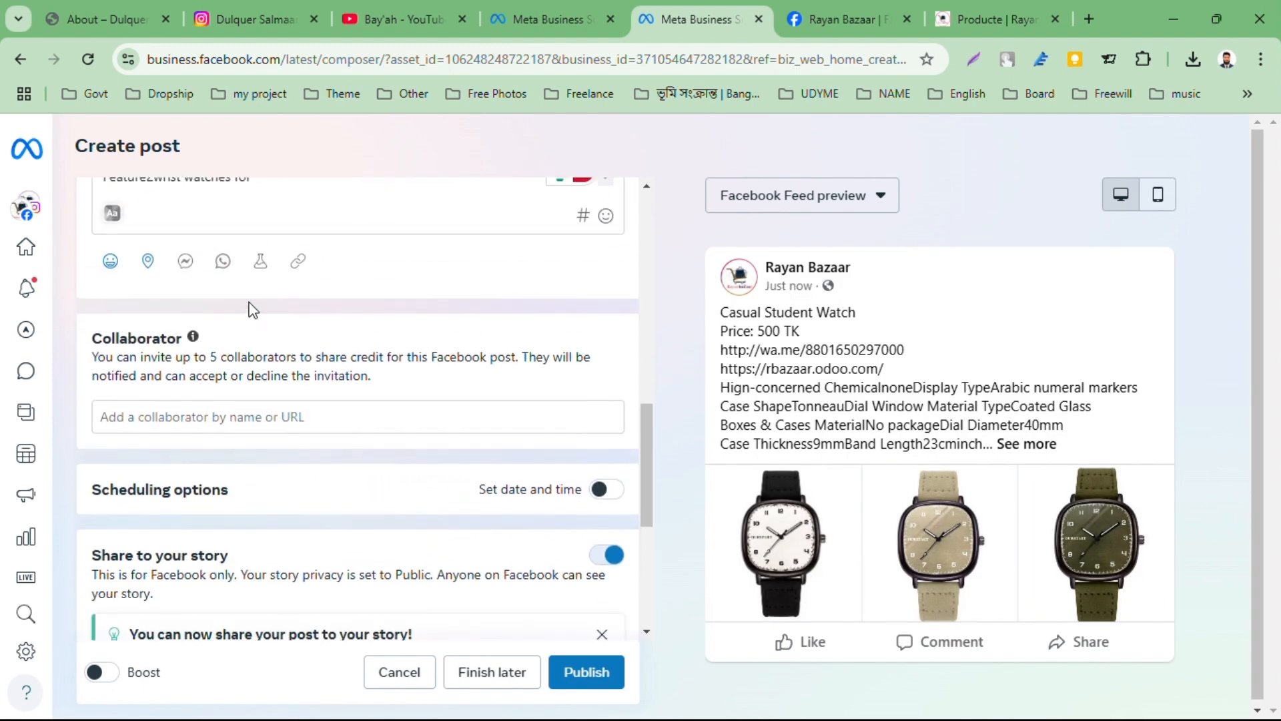
pyautogui.scroll(-5, 319, 280)
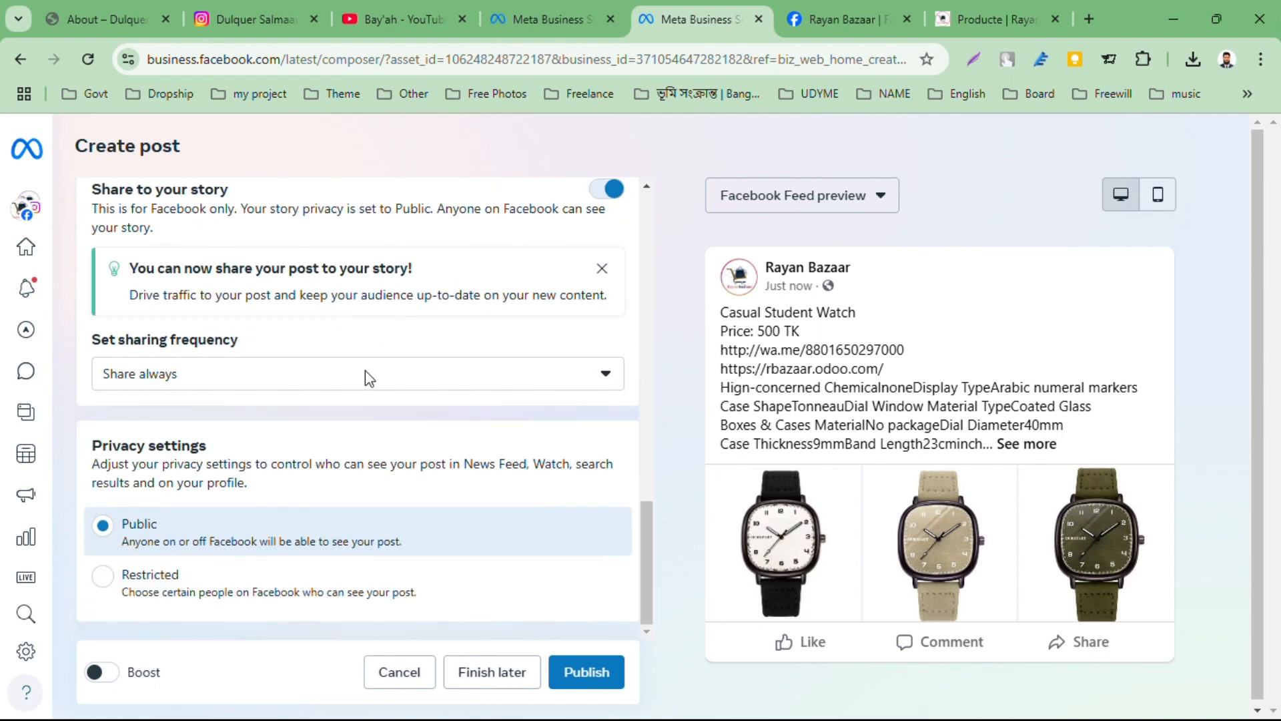
pyautogui.scroll(10, 387, 394)
pyautogui.click(472, 259)
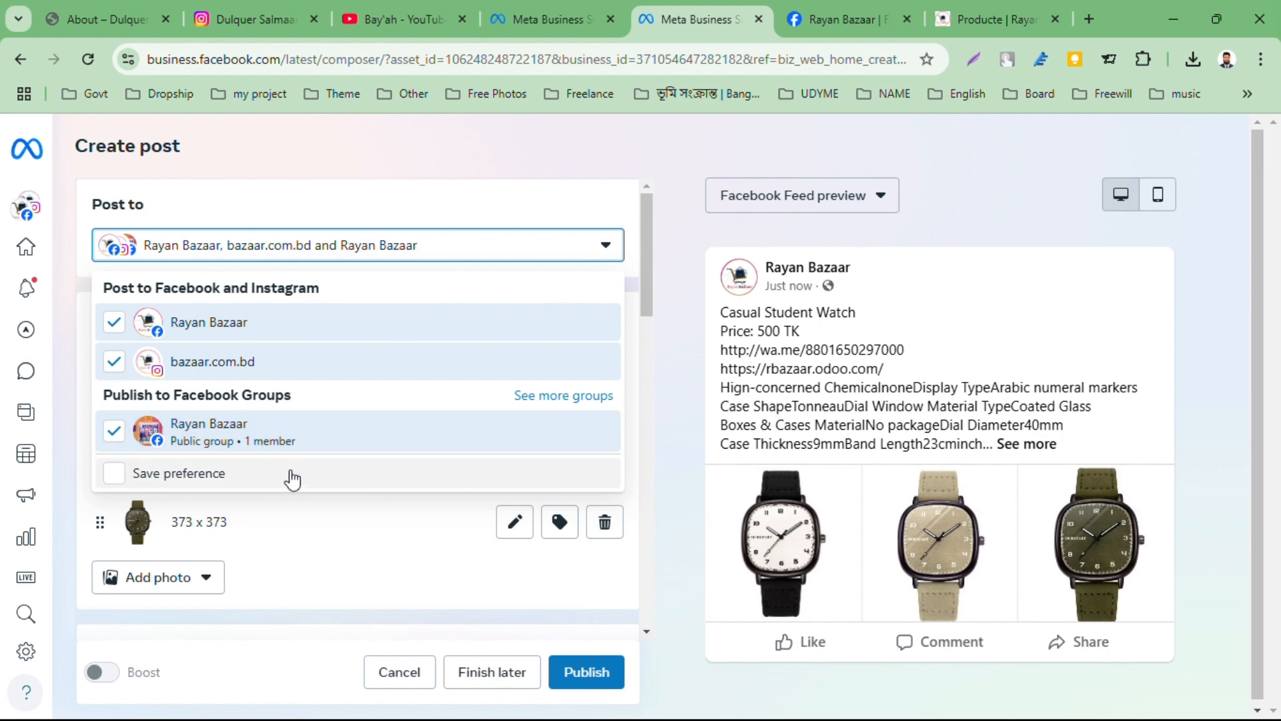
pyautogui.click(586, 673)
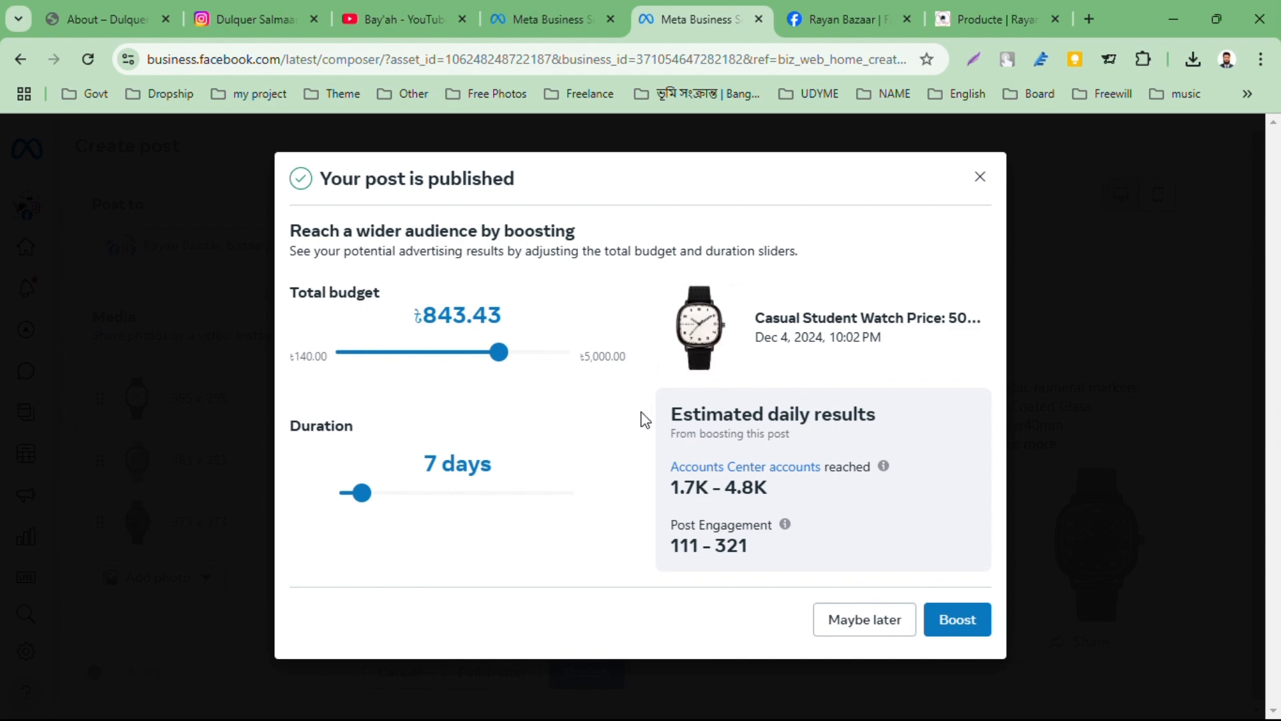
pyautogui.click(884, 618)
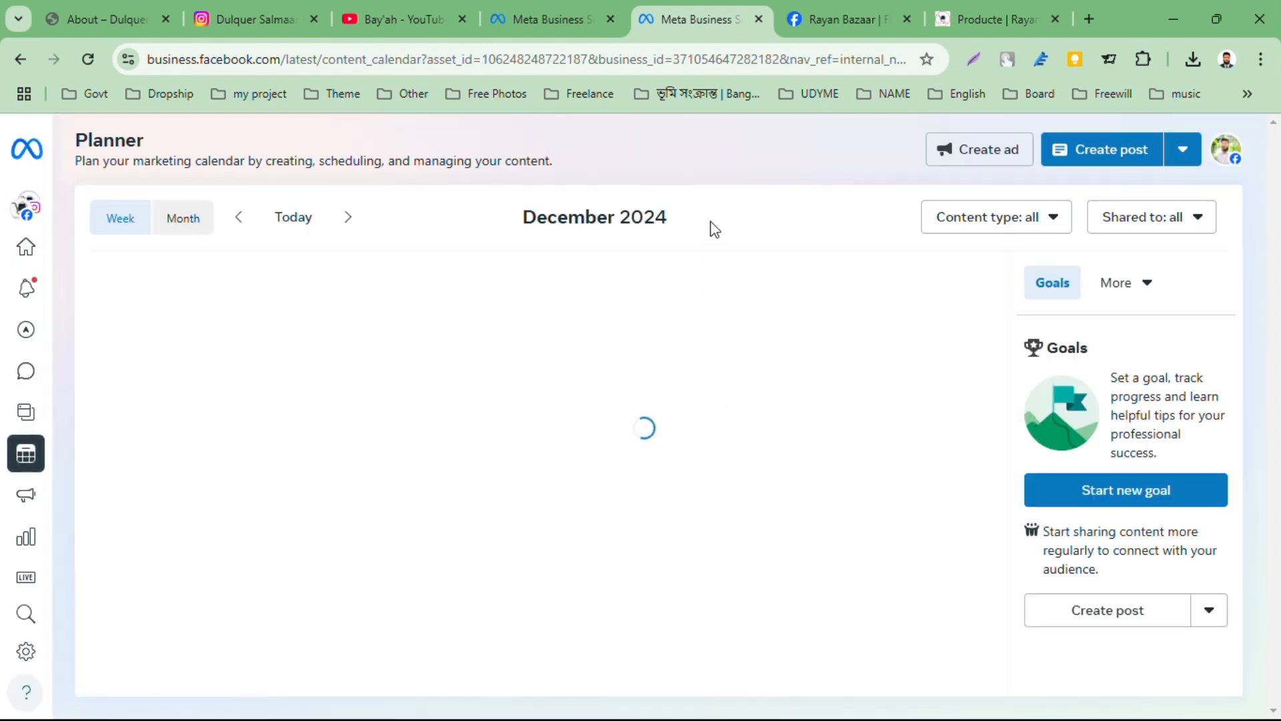
# Step: Switch to the Rayan Bazaar Facebook group and open its community home
pyautogui.click(966, 9)
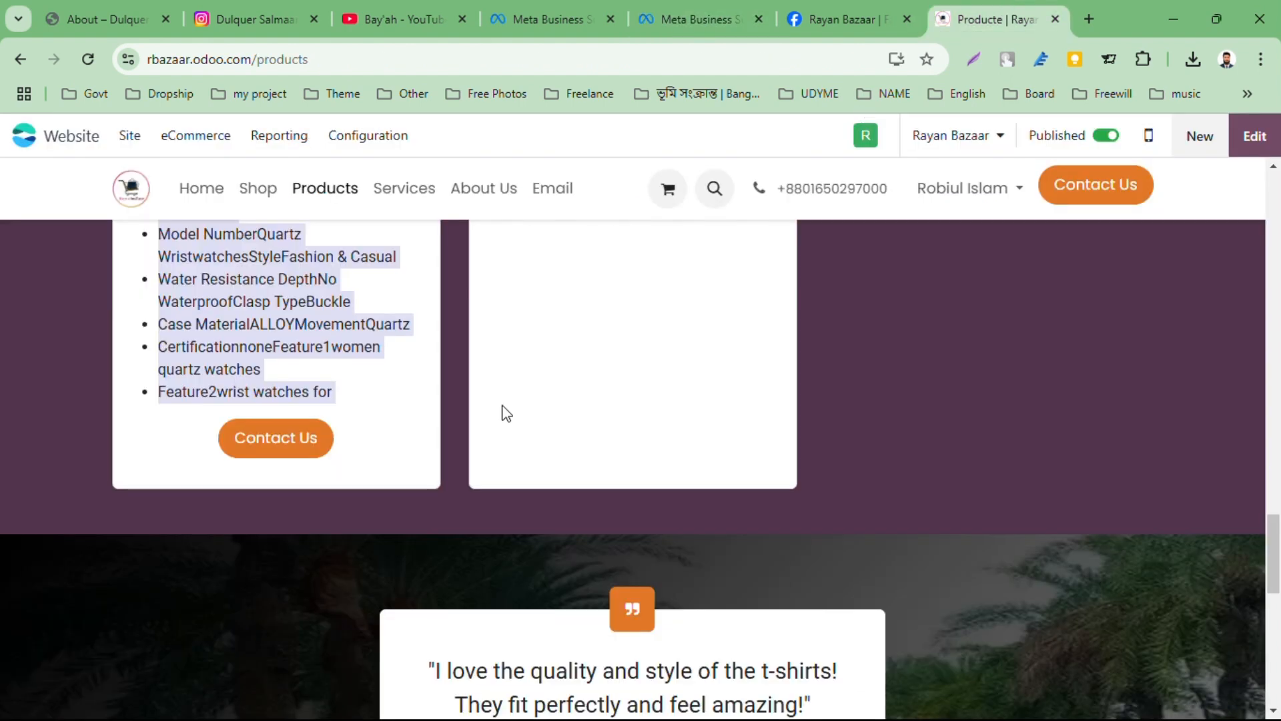
pyautogui.click(827, 10)
pyautogui.scroll(10, 612, 452)
pyautogui.scroll(5, 74, 323)
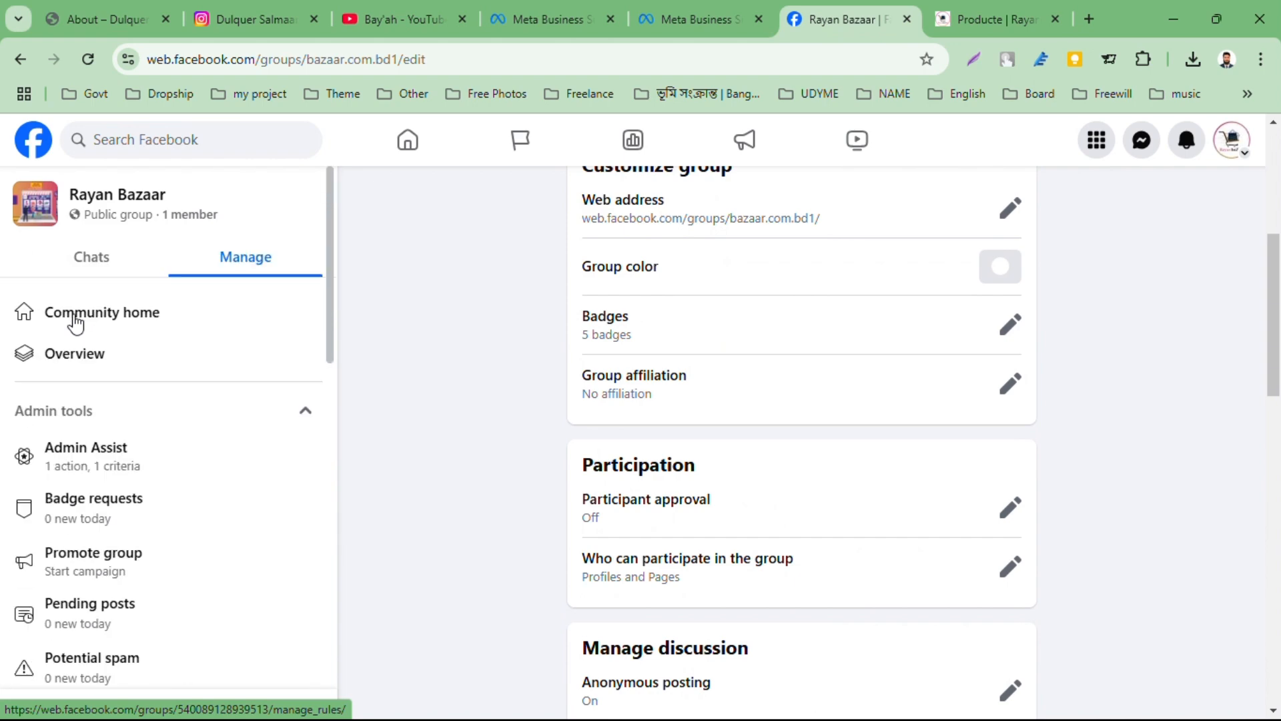
pyautogui.click(87, 310)
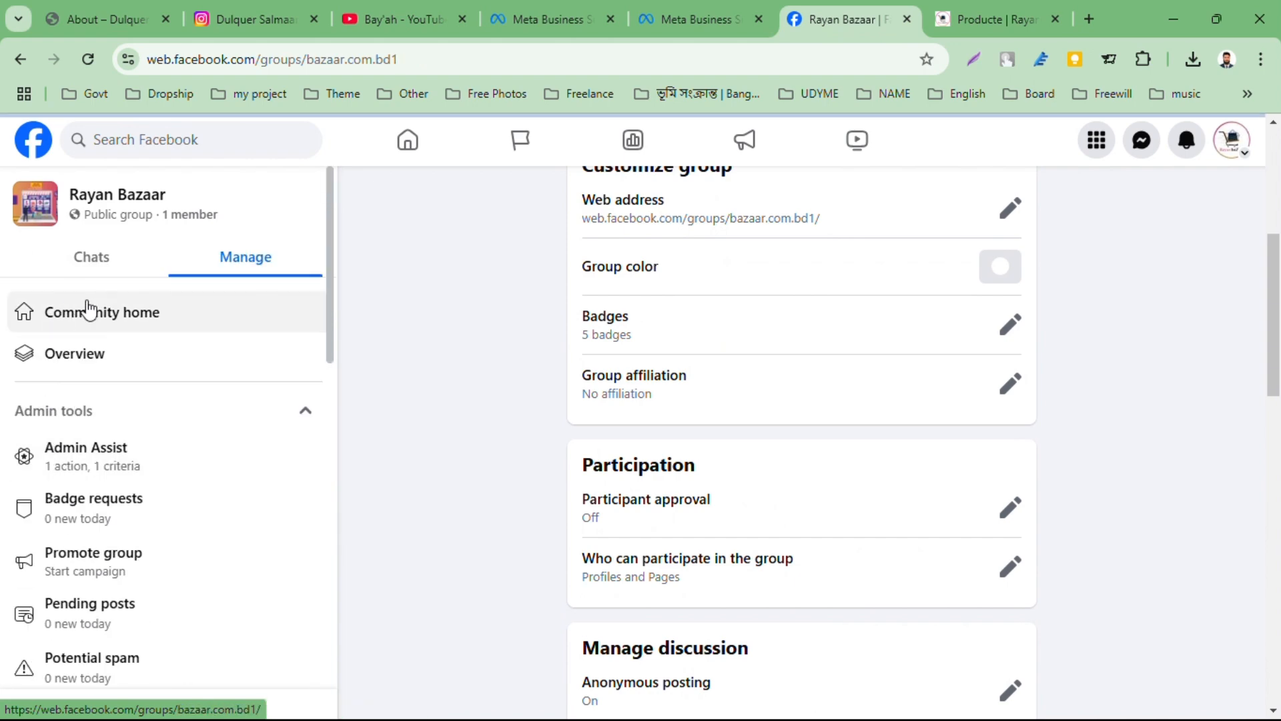
# Step: Reload the group page and examine the feed for the published Casual Student Watch post and its photos
pyautogui.scroll(-3, 651, 506)
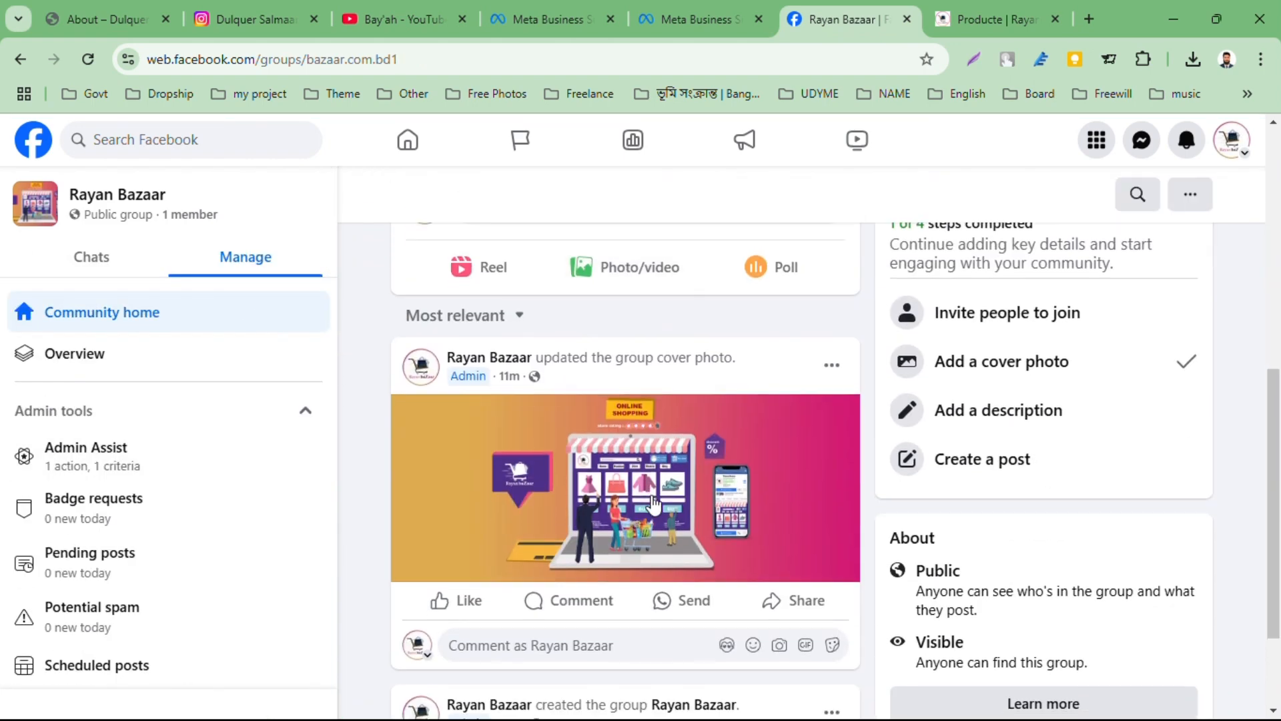
pyautogui.scroll(8, 651, 495)
pyautogui.click(99, 73)
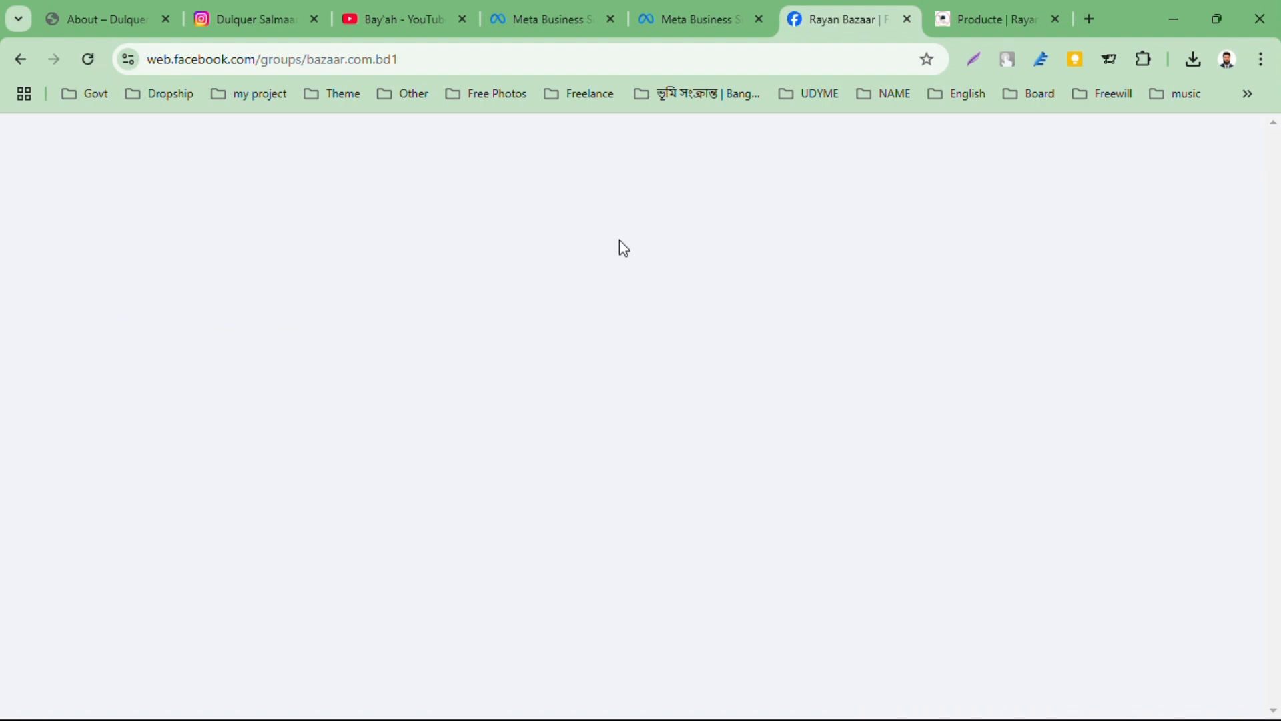
pyautogui.scroll(-5, 620, 241)
pyautogui.scroll(-5, 621, 249)
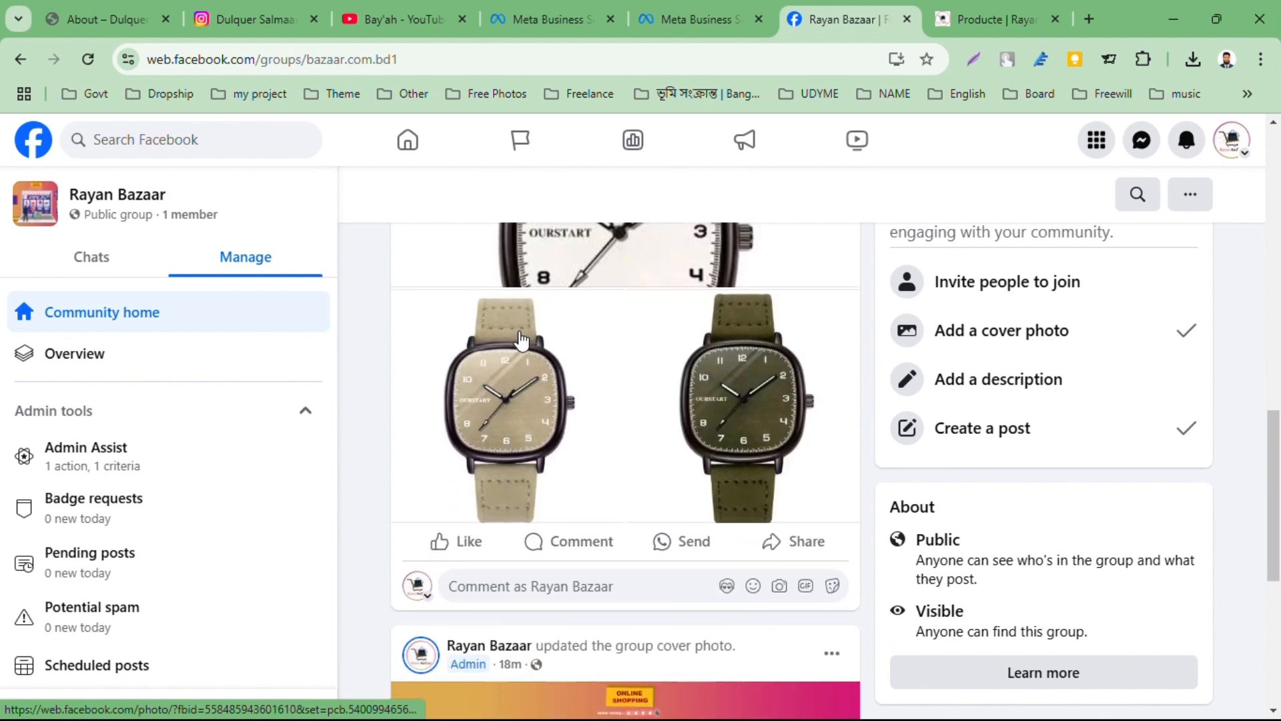
pyautogui.scroll(4, 521, 341)
pyautogui.scroll(-3, 521, 340)
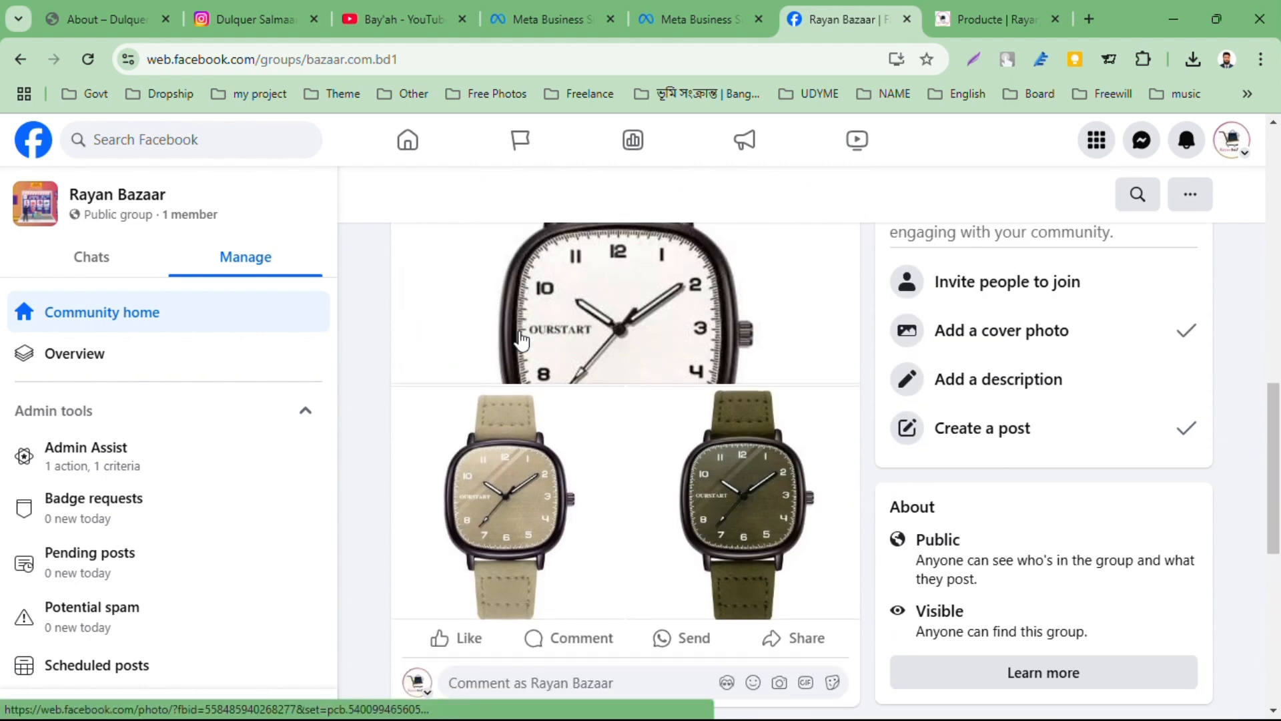